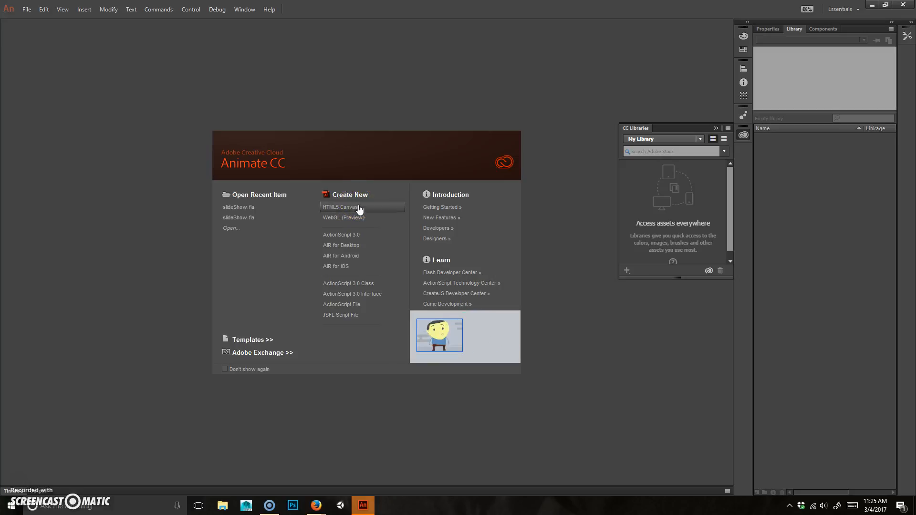
# Create a new HTML5 Canvas document and bring up its timeline, document properties and the full set of drawing tools
pyautogui.click(361, 208)
pyautogui.click(417, 287)
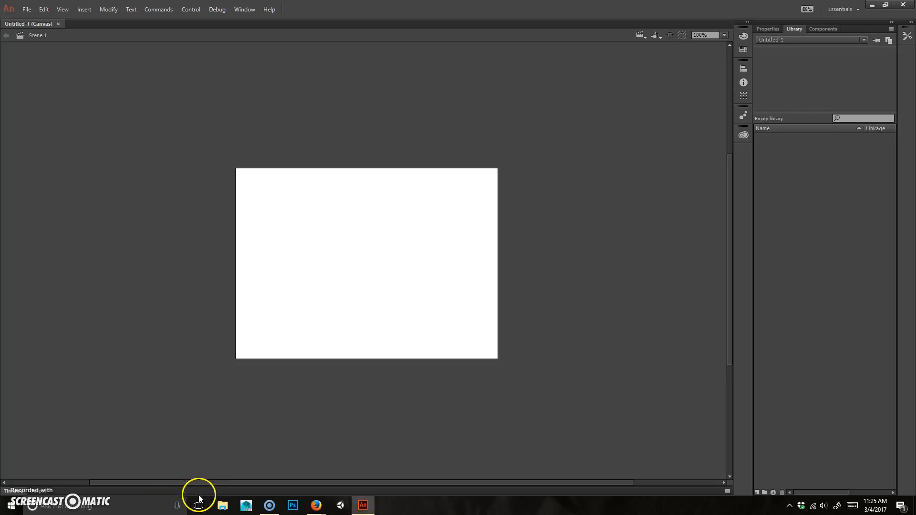
pyautogui.click(17, 493)
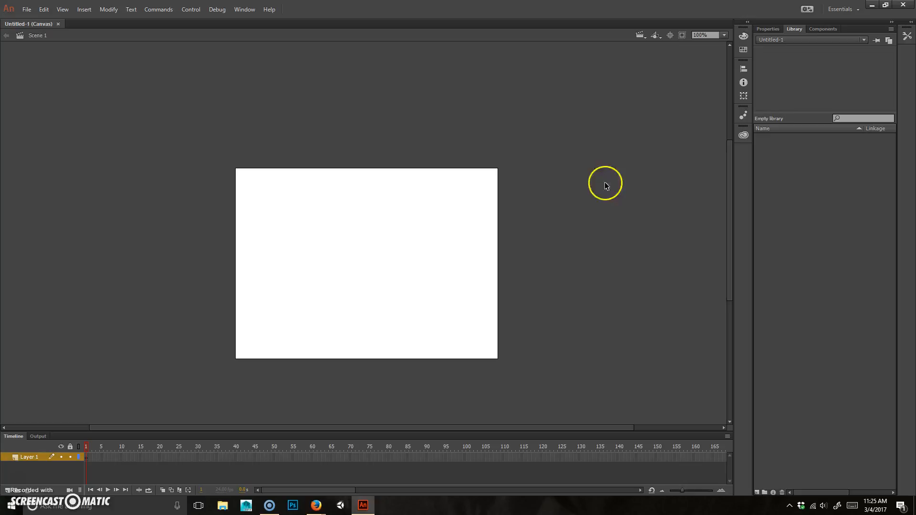
pyautogui.click(769, 30)
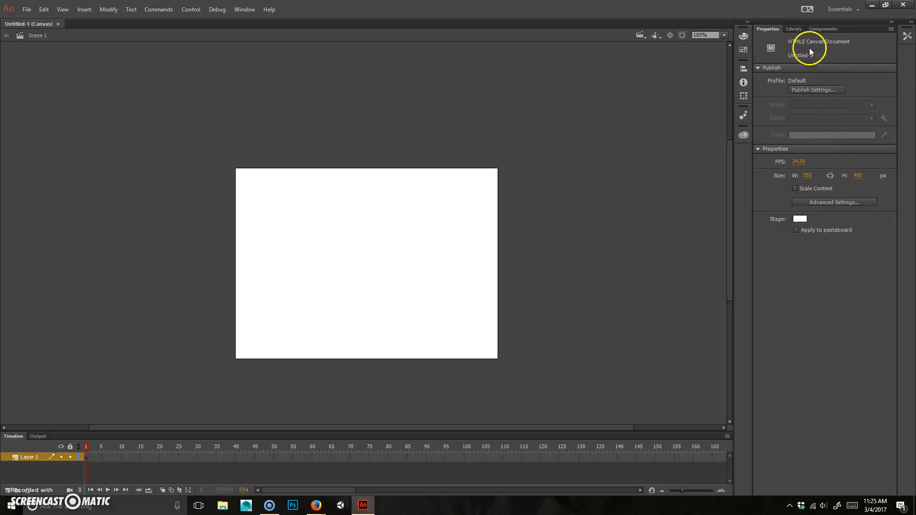
pyautogui.click(910, 24)
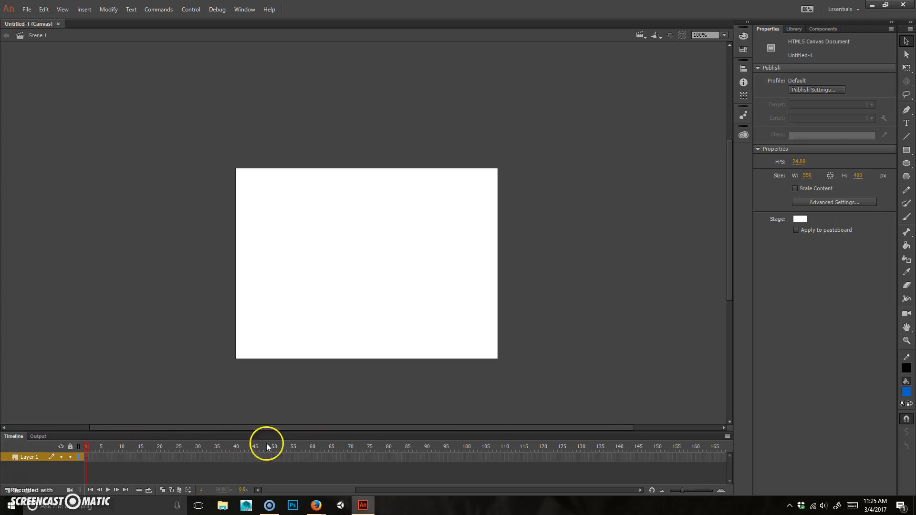
# Set the stage size to 1280 px wide and 720 px high
pyautogui.click(808, 177)
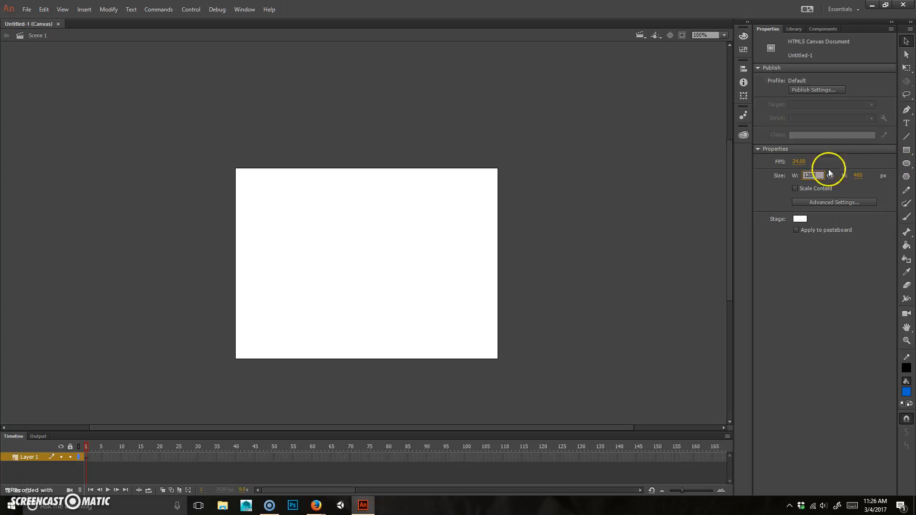
pyautogui.click(857, 176)
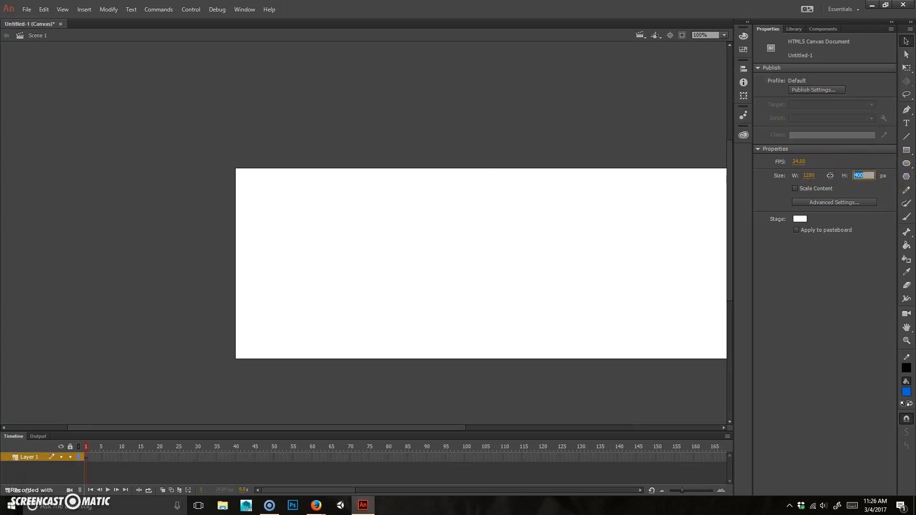
pyautogui.write('720')
pyautogui.press('Return')
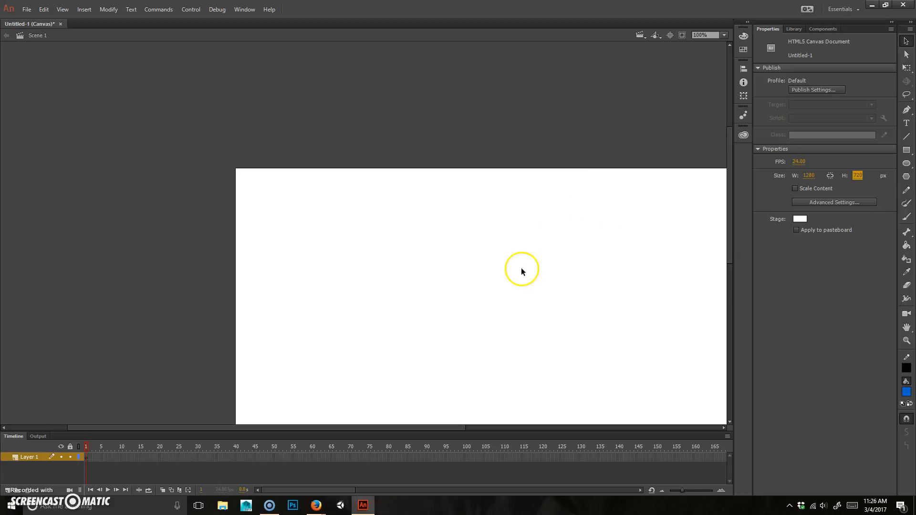
# Draw a blue rectangle with a black outline, about 357 × 240 px, left of the stage's centre
pyautogui.moveTo(607, 317); pyautogui.dragTo(437, 210)
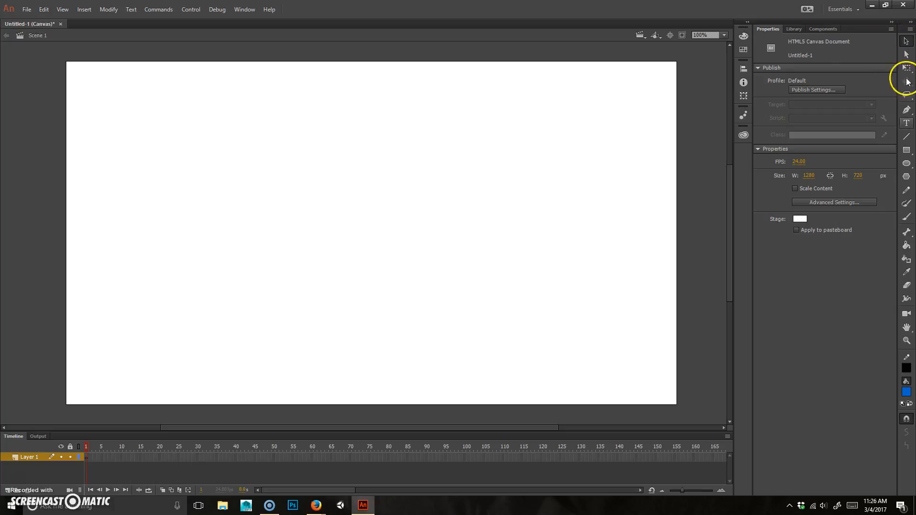
pyautogui.click(906, 150)
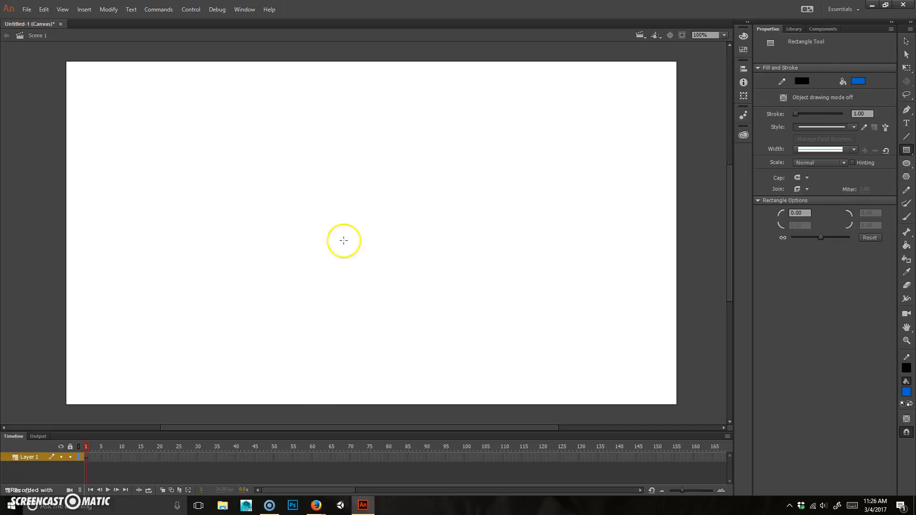
pyautogui.moveTo(210, 274); pyautogui.dragTo(380, 160)
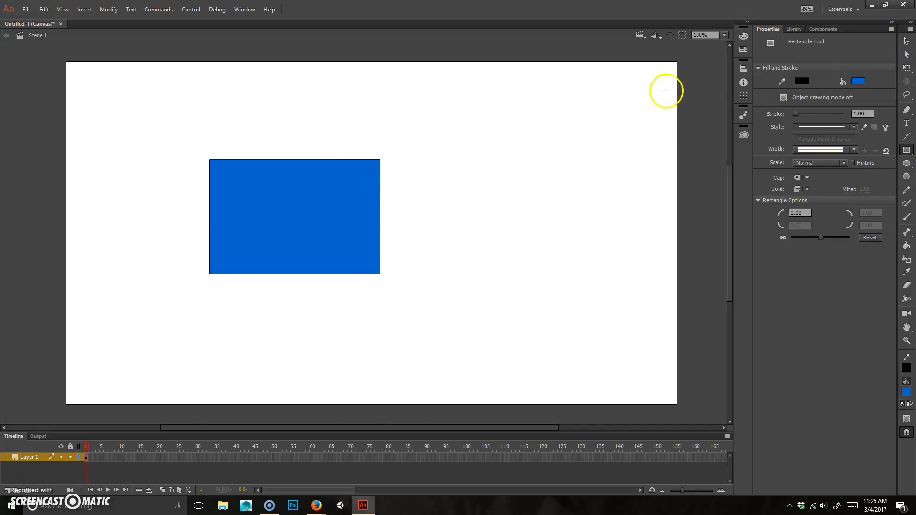
# Try to move the rectangle's blue fill away from its outline, and undo the move
pyautogui.click(905, 42)
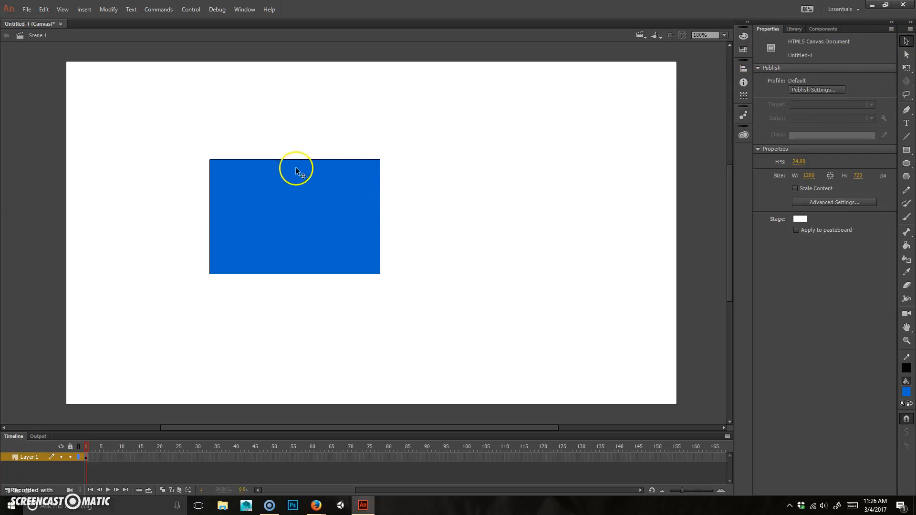
pyautogui.click(289, 232)
pyautogui.moveTo(307, 213); pyautogui.dragTo(523, 204)
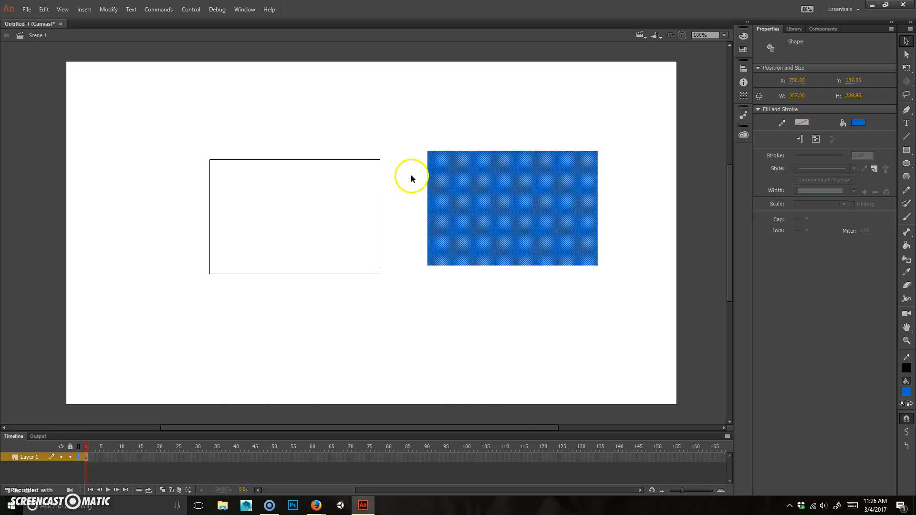
pyautogui.hotkey('ctrl', 'z')
pyautogui.hotkey('ctrl', 'z')
# Bend the rectangle's top edge upward, pull its upper-right corner up and out, and curve its right edge outward
pyautogui.moveTo(325, 163); pyautogui.dragTo(288, 84)
pyautogui.moveTo(380, 210); pyautogui.dragTo(405, 129)
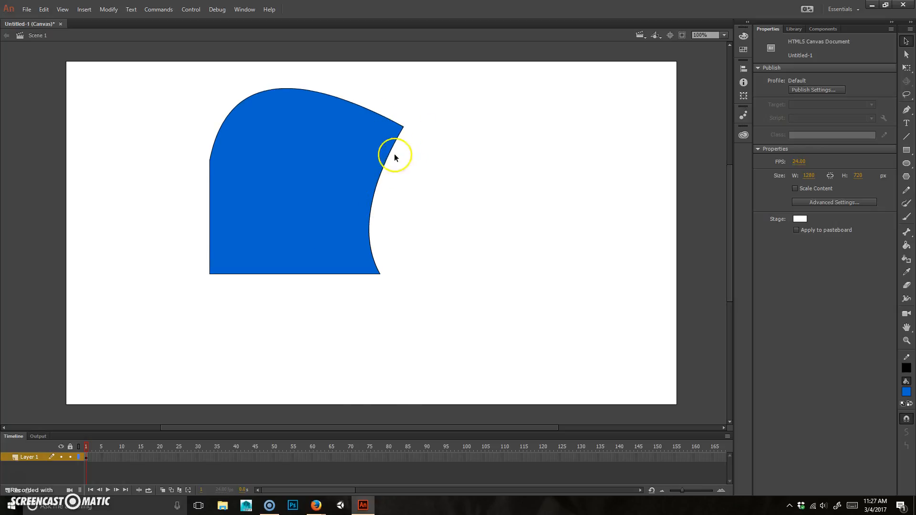
pyautogui.moveTo(378, 184); pyautogui.dragTo(440, 204)
# Select the curved shape's fill without its outline, try to move it to the right, and undo the move
pyautogui.click(321, 222)
pyautogui.click(509, 150)
pyautogui.click(312, 205)
pyautogui.click(466, 155)
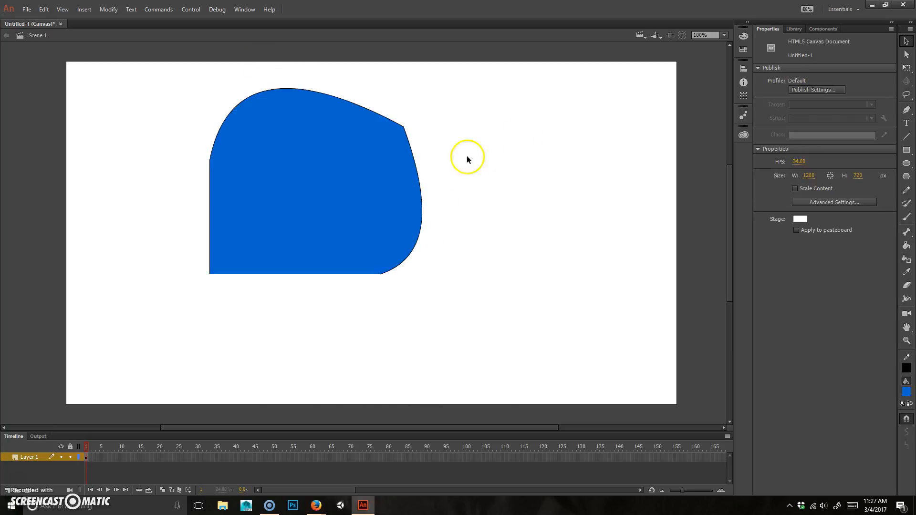
pyautogui.click(318, 191)
pyautogui.moveTo(311, 168); pyautogui.dragTo(505, 194)
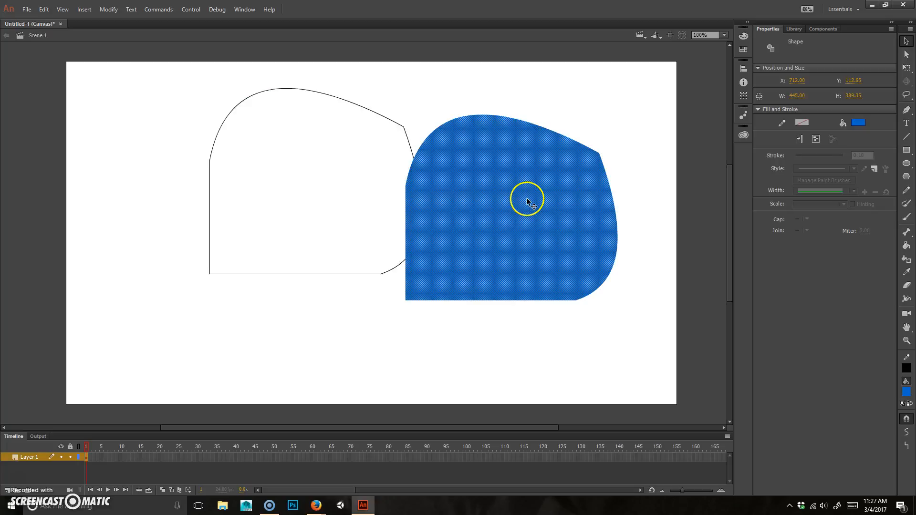
pyautogui.hotkey('ctrl', 'z')
# Try to pull the curved top outline segment away from the shape, and undo the move
pyautogui.click(366, 109)
pyautogui.moveTo(366, 109)
pyautogui.mouseDown()
pyautogui.moveTo(415, 86)
pyautogui.moveTo(490, 99)
pyautogui.mouseUp()
pyautogui.hotkey('ctrl', 'z')
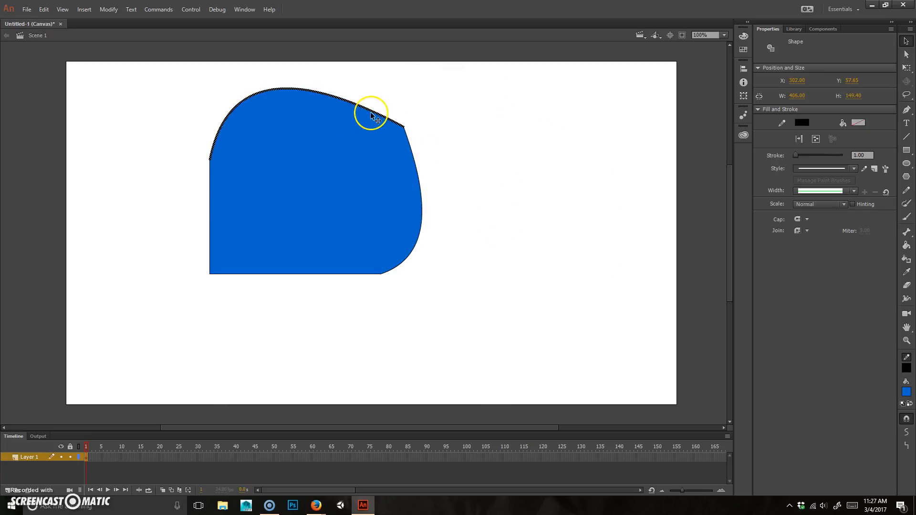
# Select the whole outline, select fill and outline together, and try to move the fill alone before undoing that move
pyautogui.doubleClick(371, 113)
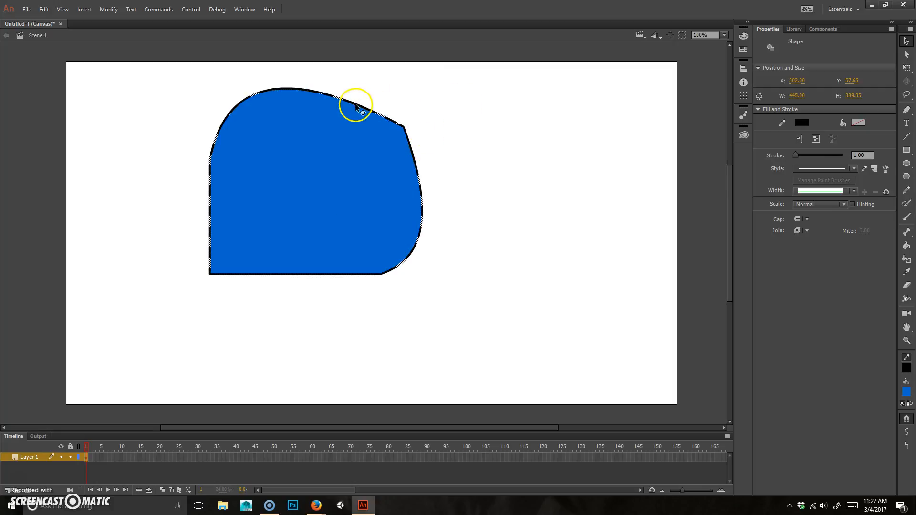
pyautogui.doubleClick(318, 199)
pyautogui.moveTo(307, 191)
pyautogui.mouseDown()
pyautogui.moveTo(264, 200)
pyautogui.moveTo(288, 225)
pyautogui.moveTo(304, 190)
pyautogui.mouseUp()
pyautogui.click(470, 162)
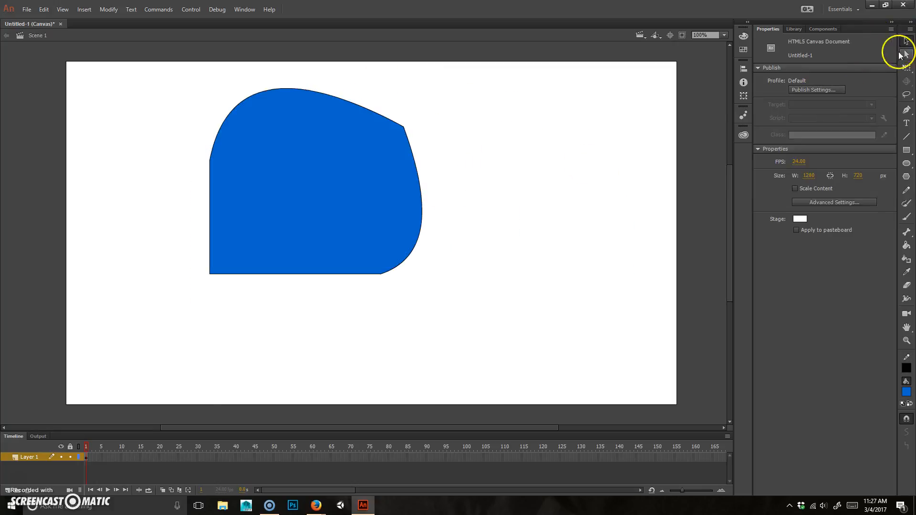
pyautogui.moveTo(289, 199); pyautogui.dragTo(175, 286)
pyautogui.hotkey('ctrl', 'z')
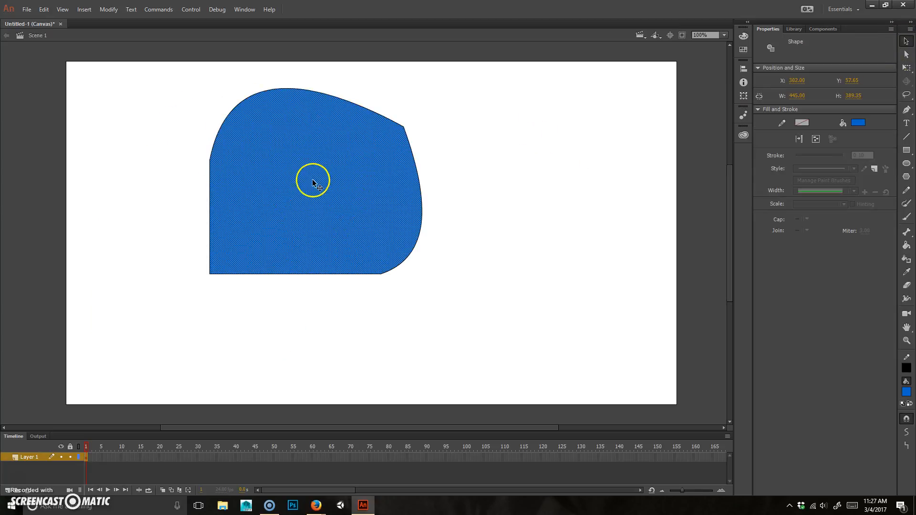
# Display the shape's anchor points with Subselection and turn the upper-right corner into a smooth curve, moving its anchor slightly up and left
pyautogui.click(908, 57)
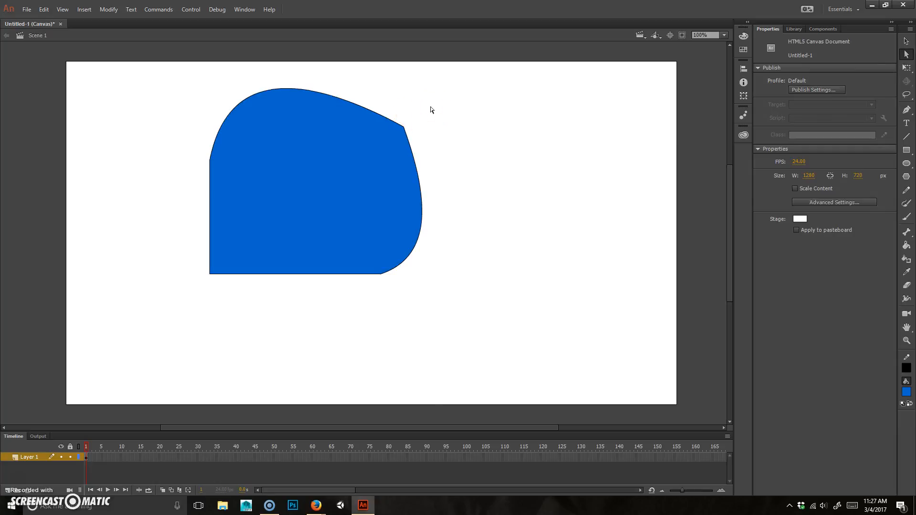
pyautogui.moveTo(421, 113); pyautogui.dragTo(376, 153)
pyautogui.click(434, 92)
pyautogui.click(403, 129)
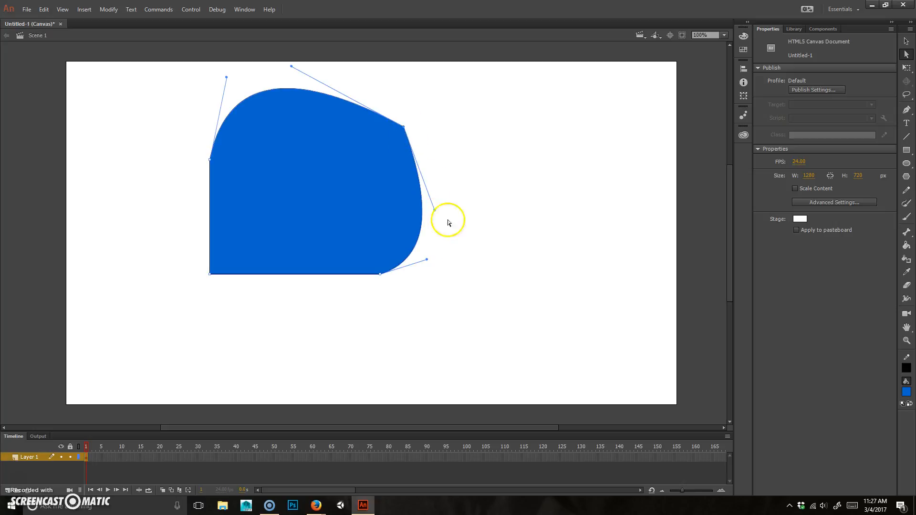
pyautogui.moveTo(403, 127); pyautogui.dragTo(487, 154)
pyautogui.moveTo(404, 129); pyautogui.dragTo(394, 114)
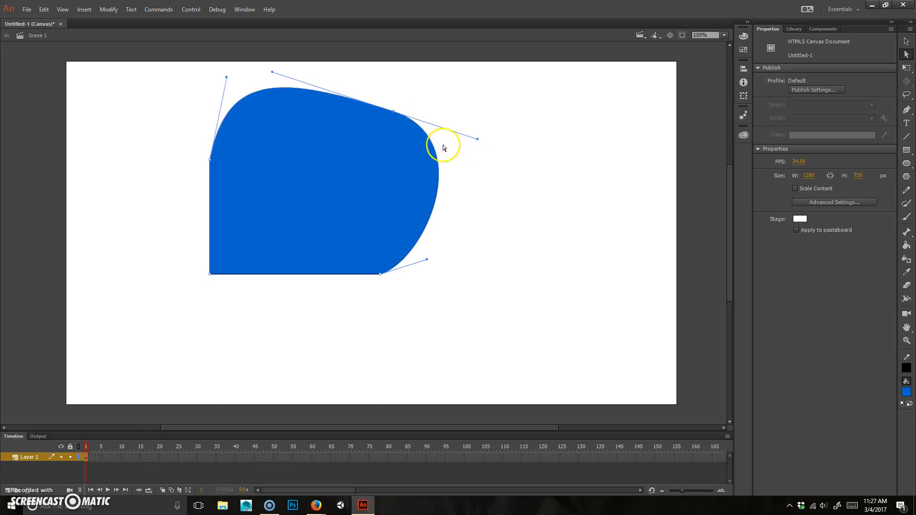
# Move the whole shape slightly to the right and down with Subselection
pyautogui.moveTo(440, 180); pyautogui.dragTo(455, 190)
pyautogui.click(492, 171)
pyautogui.moveTo(405, 108); pyautogui.dragTo(385, 98)
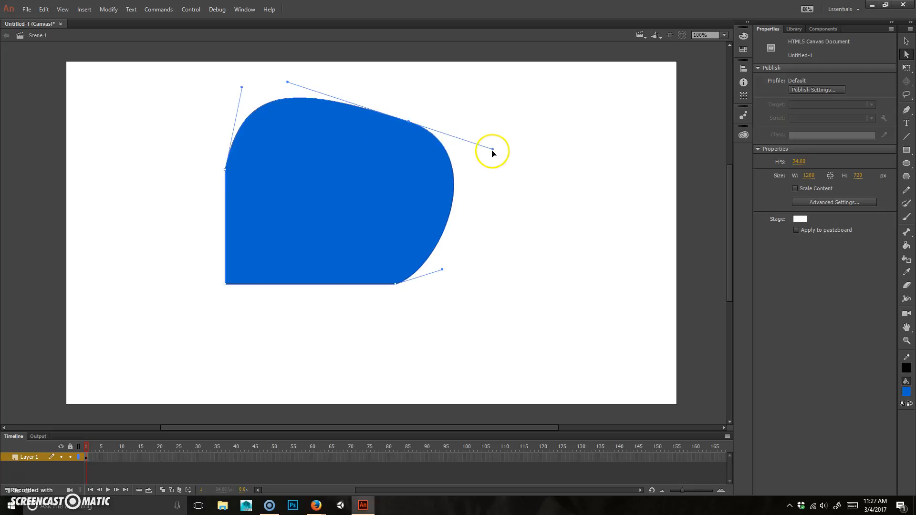
# Shorten the upper-right anchor's outer handle, swing it straight down independently of the other handle, and move the anchor outward to the right
pyautogui.moveTo(474, 164); pyautogui.dragTo(472, 164)
pyautogui.moveTo(434, 109); pyautogui.dragTo(400, 152)
pyautogui.moveTo(493, 151); pyautogui.dragTo(461, 140)
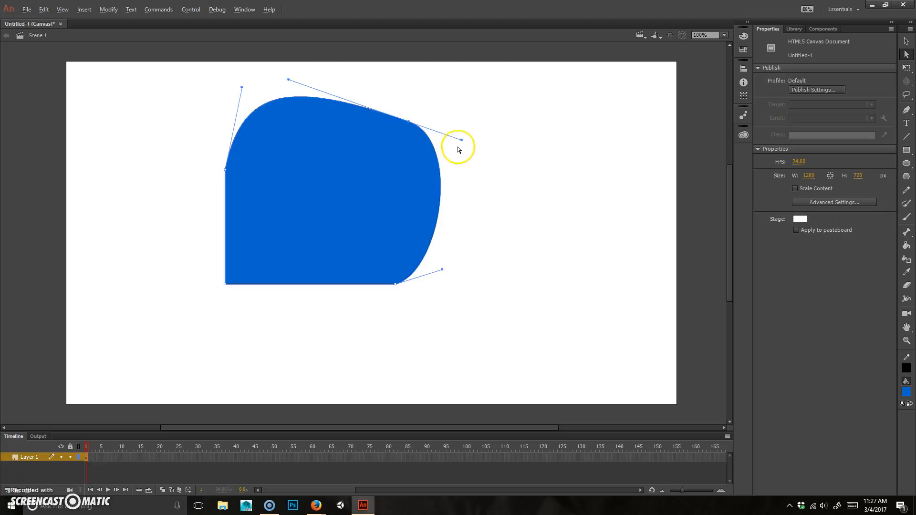
pyautogui.moveTo(462, 139); pyautogui.dragTo(404, 194)
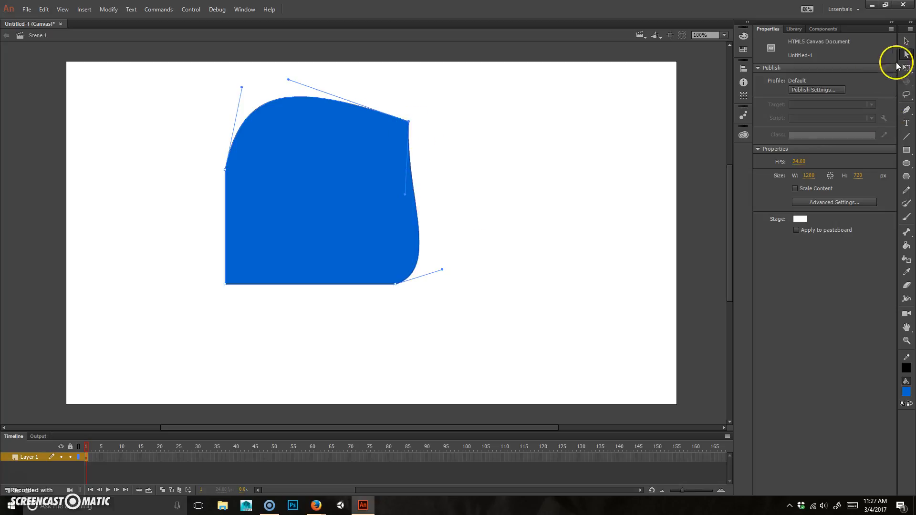
pyautogui.moveTo(458, 109); pyautogui.dragTo(373, 147)
pyautogui.moveTo(408, 122); pyautogui.dragTo(453, 137)
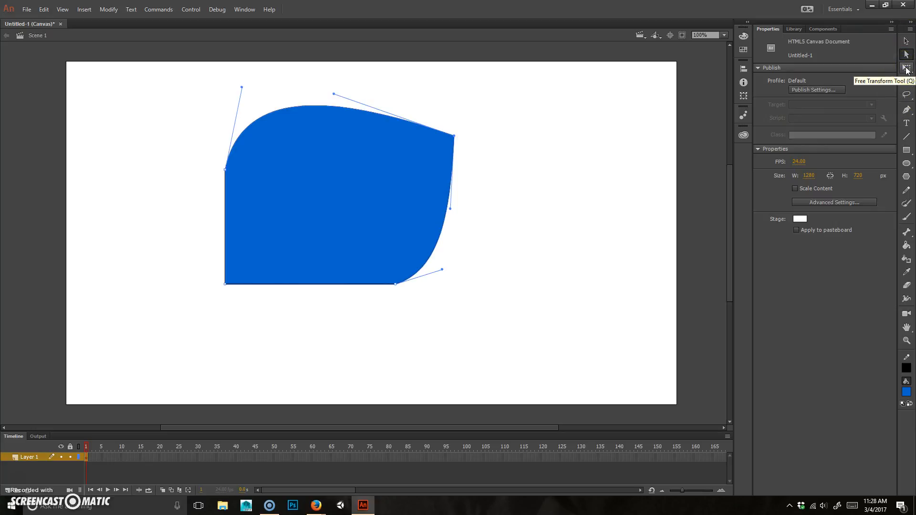
# Free-transform the fill and outline together, skewing, rotating clockwise and flattening the shape to about 516 × 353 px
pyautogui.click(906, 69)
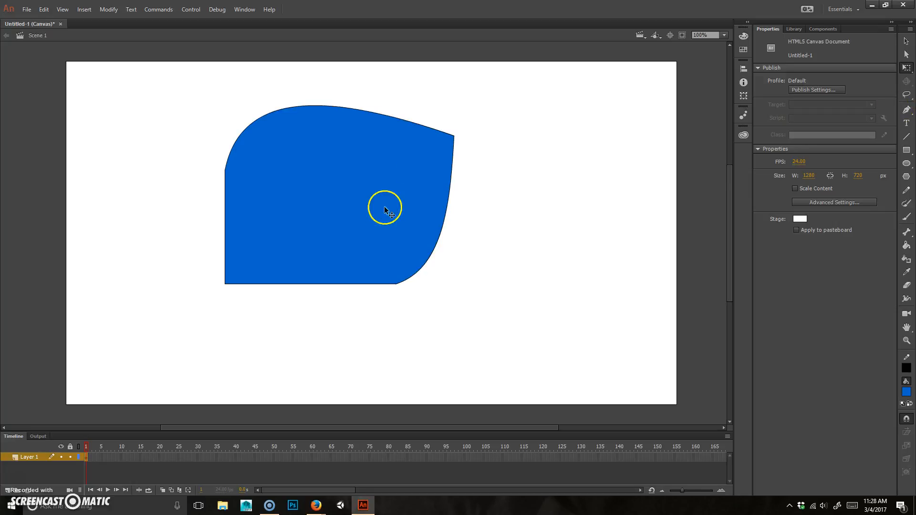
pyautogui.click(388, 152)
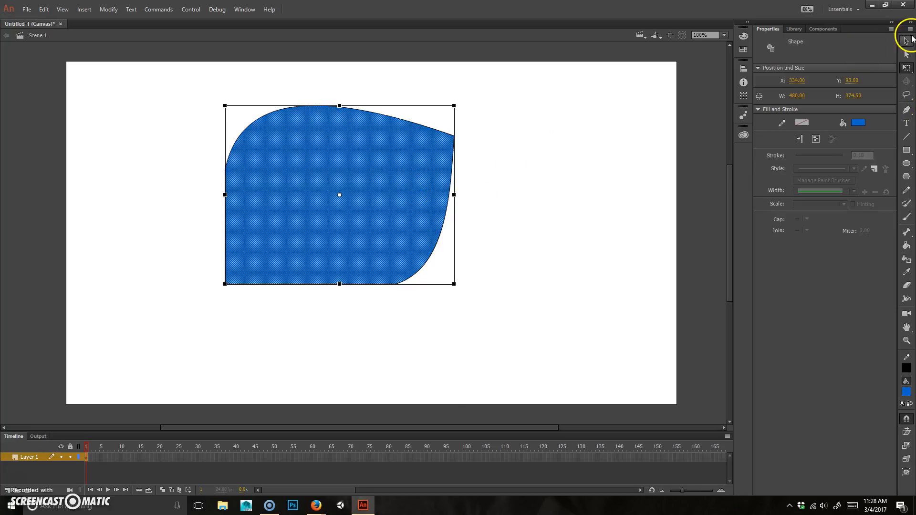
pyautogui.click(534, 121)
pyautogui.doubleClick(352, 194)
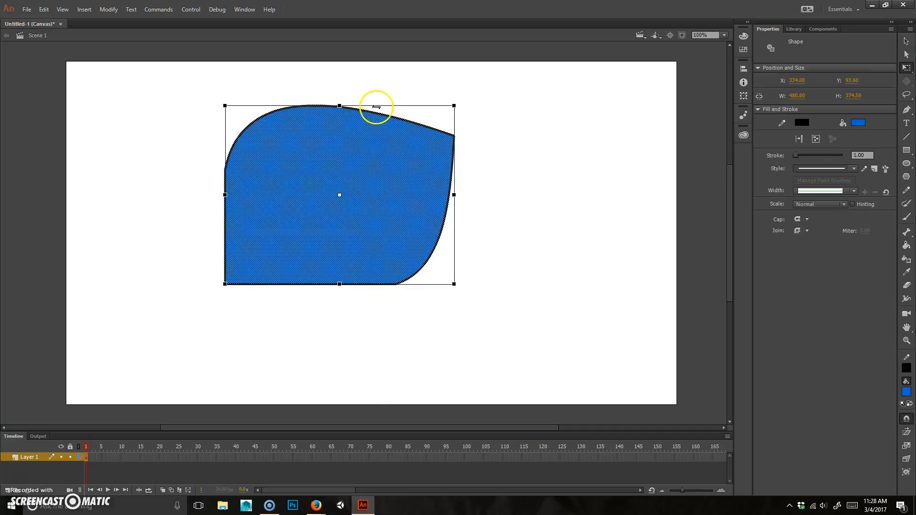
pyautogui.moveTo(376, 104)
pyautogui.mouseDown()
pyautogui.moveTo(462, 115)
pyautogui.moveTo(466, 102)
pyautogui.moveTo(374, 108)
pyautogui.mouseUp()
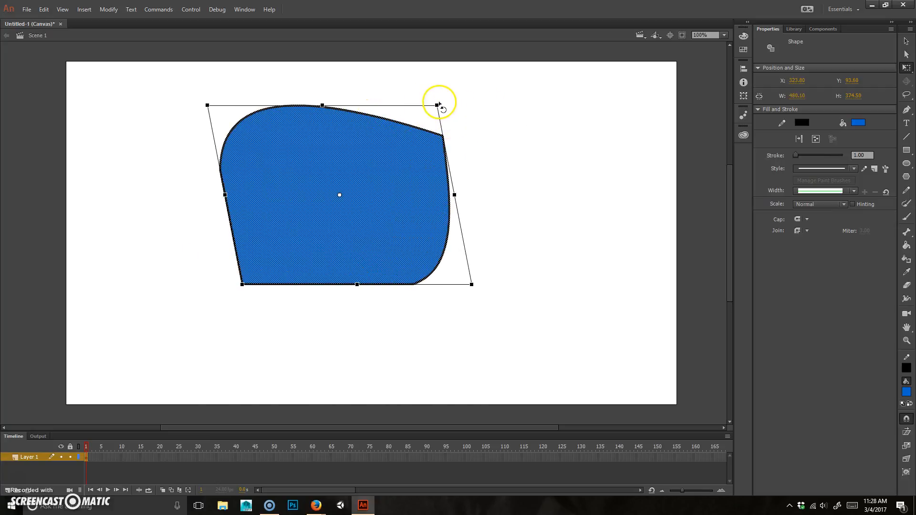
pyautogui.moveTo(448, 111); pyautogui.dragTo(473, 289)
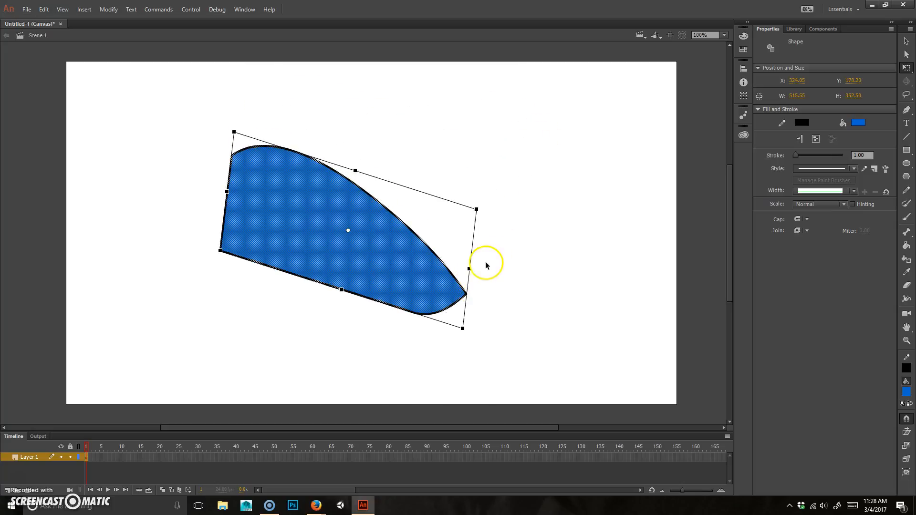
# Reselect the shape's fill and outline together and free-transform them again, rotating and resizing to about 536 × 336 px
pyautogui.click(907, 41)
pyautogui.press('Escape')
pyautogui.doubleClick(389, 252)
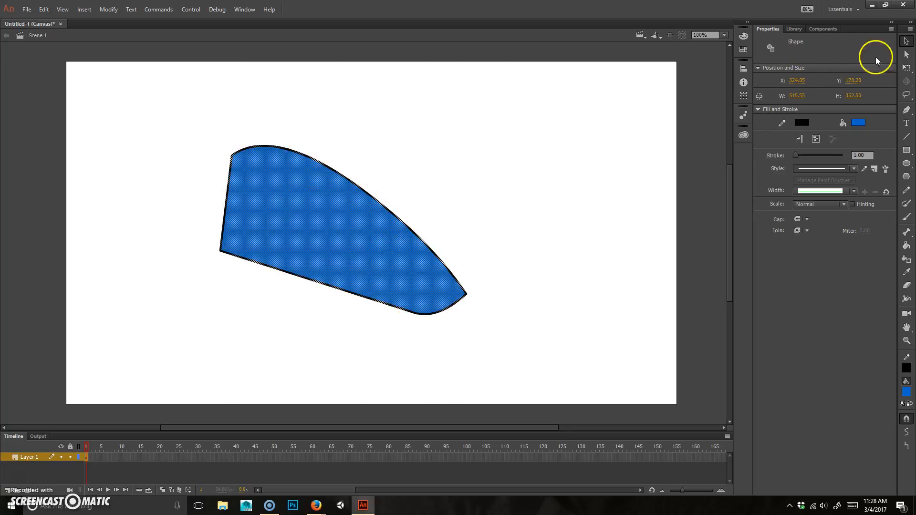
pyautogui.click(907, 68)
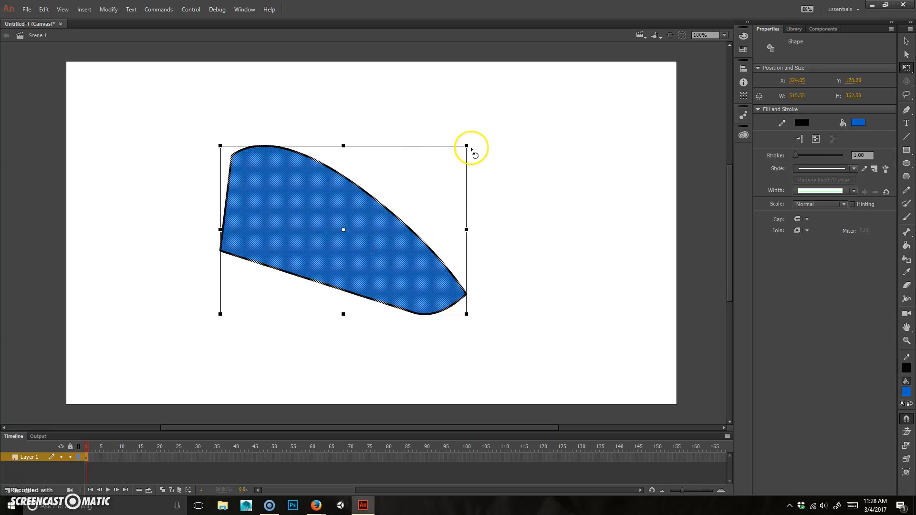
pyautogui.moveTo(466, 146); pyautogui.dragTo(485, 86)
pyautogui.moveTo(221, 319); pyautogui.dragTo(193, 345)
pyautogui.moveTo(201, 321); pyautogui.dragTo(180, 319)
pyautogui.moveTo(181, 228); pyautogui.dragTo(215, 287)
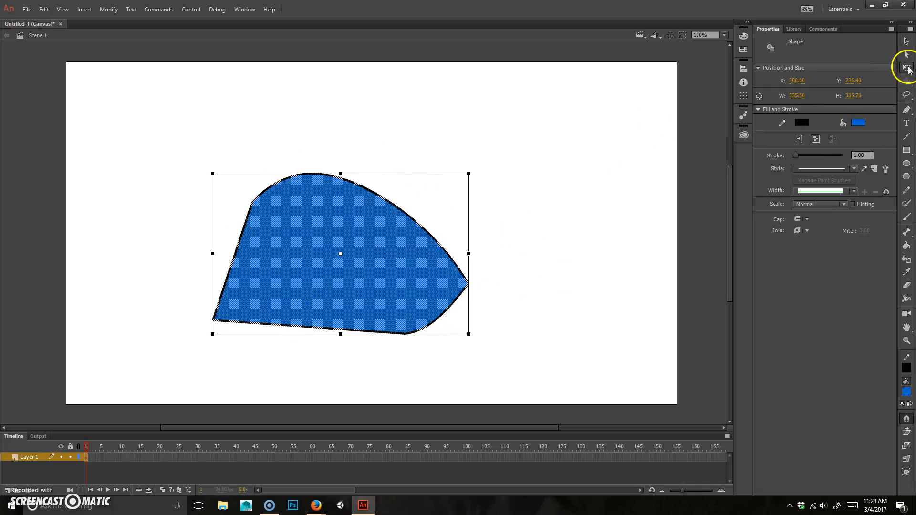
pyautogui.click(469, 199)
pyautogui.click(321, 243)
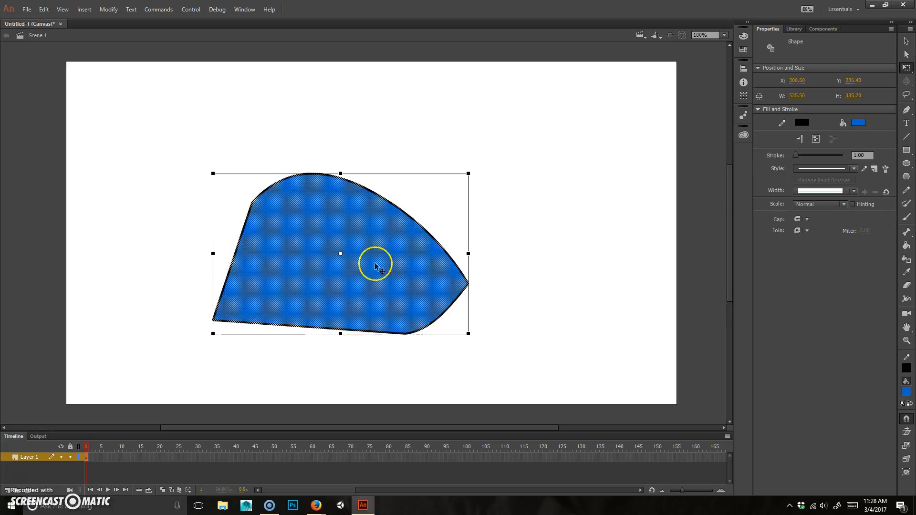
# Select only the shape's blue fill and replace it with the white-to-black radial gradient
pyautogui.click(437, 93)
pyautogui.click(364, 239)
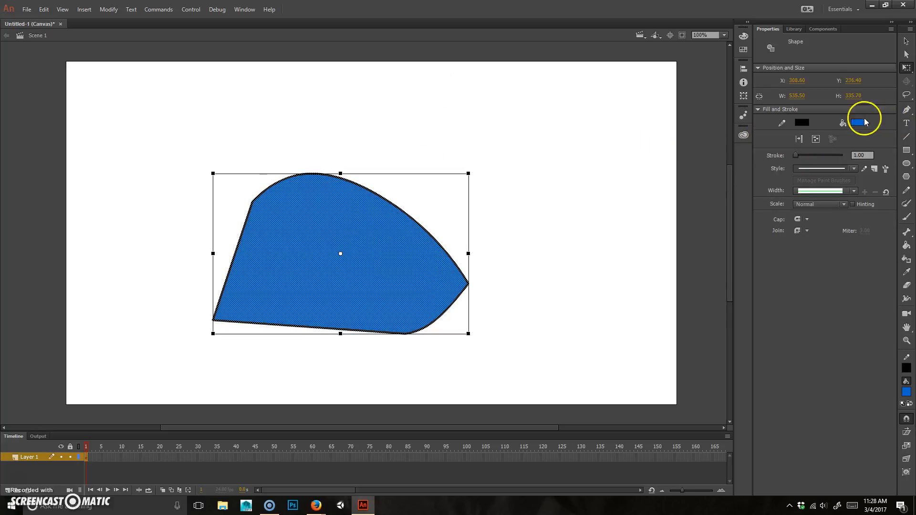
pyautogui.click(859, 123)
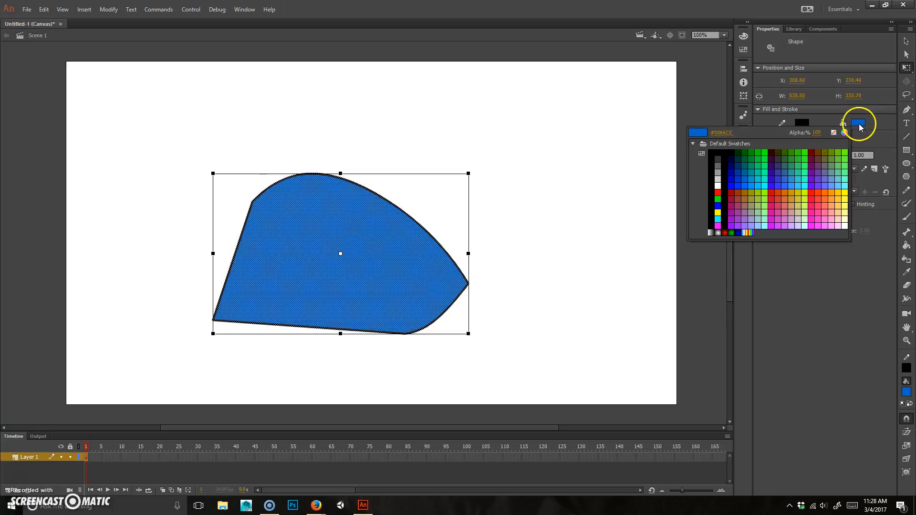
pyautogui.click(719, 231)
pyautogui.click(548, 163)
# Move the radial gradient's centre towards the shape's lower-right end and slightly adjust its width and radius with Gradient Transform
pyautogui.click(400, 245)
pyautogui.click(906, 68)
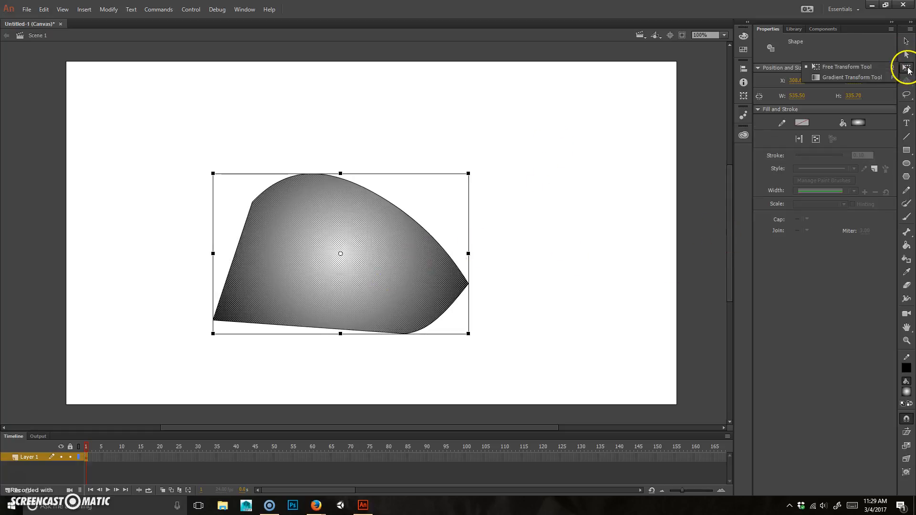
pyautogui.click(841, 77)
pyautogui.moveTo(340, 254); pyautogui.dragTo(409, 294)
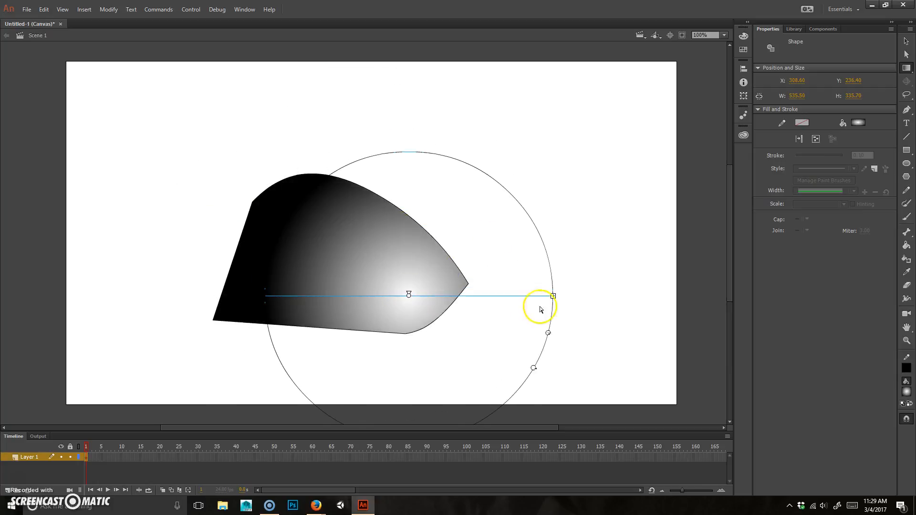
pyautogui.moveTo(554, 294)
pyautogui.mouseDown()
pyautogui.moveTo(495, 291)
pyautogui.moveTo(562, 291)
pyautogui.moveTo(553, 294)
pyautogui.mouseUp()
pyautogui.moveTo(554, 333); pyautogui.dragTo(542, 354)
pyautogui.click(477, 61)
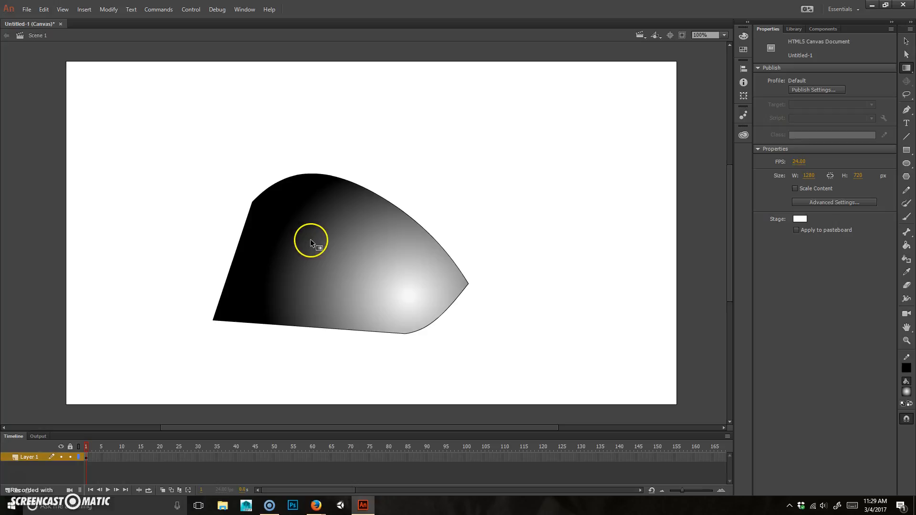
# Reselect the gradient fill and change it to solid red
pyautogui.press('v')
pyautogui.click(361, 241)
pyautogui.click(906, 68)
pyautogui.click(906, 72)
pyautogui.click(907, 70)
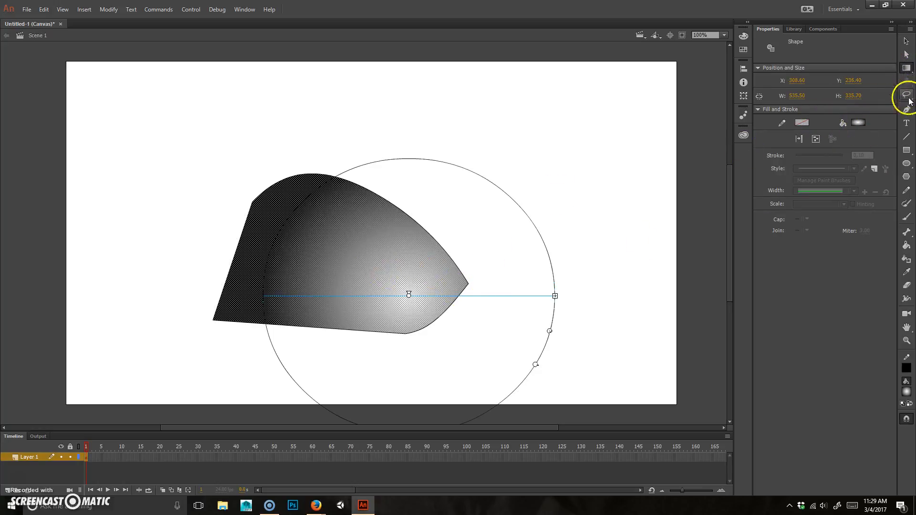
pyautogui.click(856, 123)
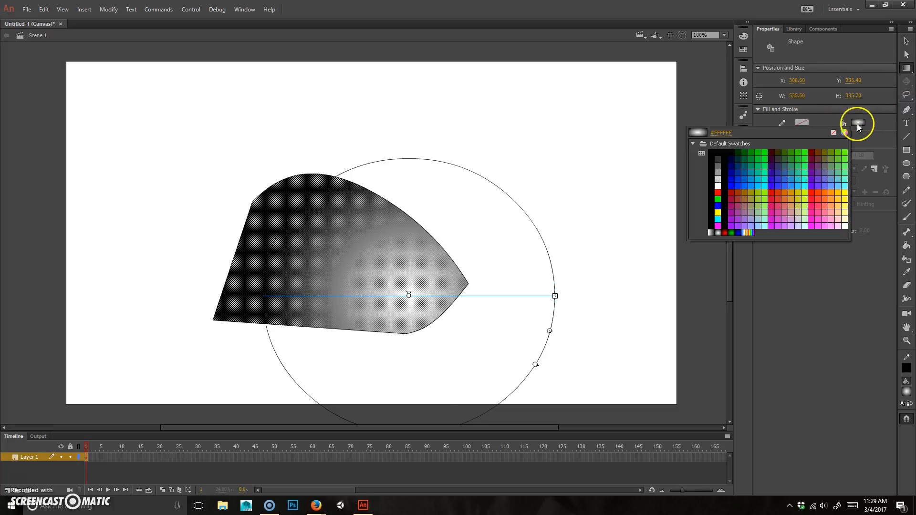
pyautogui.click(717, 196)
pyautogui.click(495, 132)
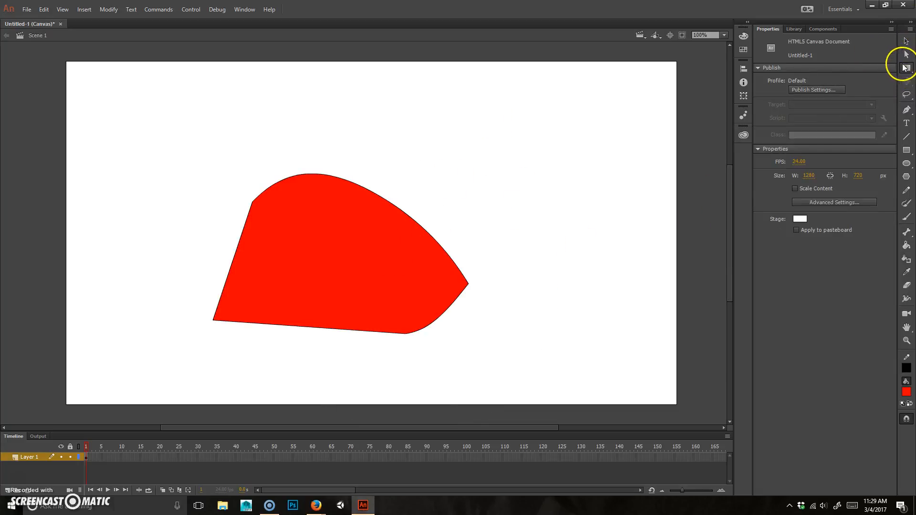
# Lasso a freehand area of the shape's right part, move it away to the upper right, and undo the move
pyautogui.click(905, 69)
pyautogui.click(822, 67)
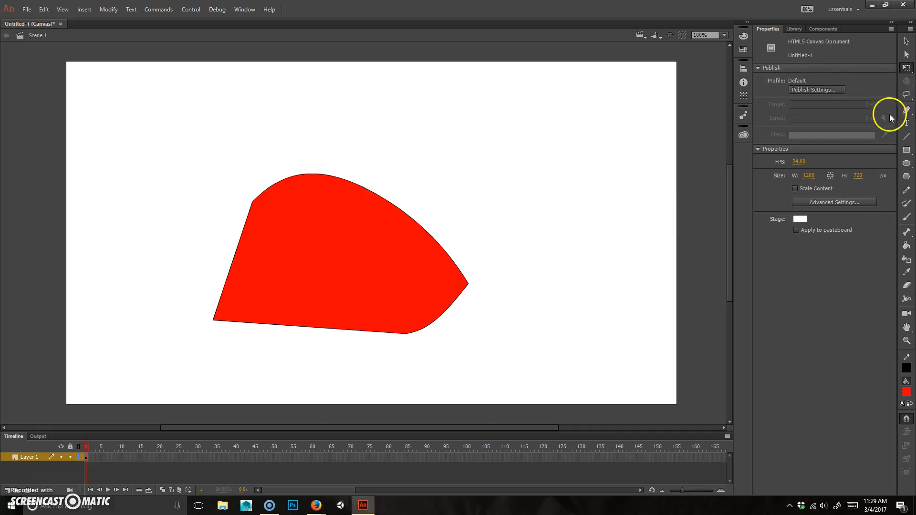
pyautogui.click(907, 96)
pyautogui.click(838, 91)
pyautogui.moveTo(444, 149)
pyautogui.mouseDown()
pyautogui.moveTo(436, 357)
pyautogui.moveTo(505, 147)
pyautogui.mouseUp()
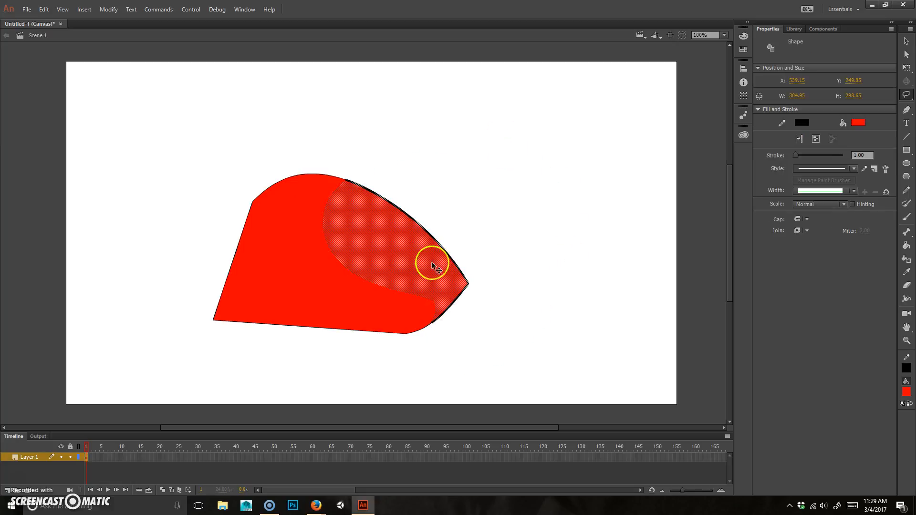
pyautogui.moveTo(386, 246); pyautogui.dragTo(512, 186)
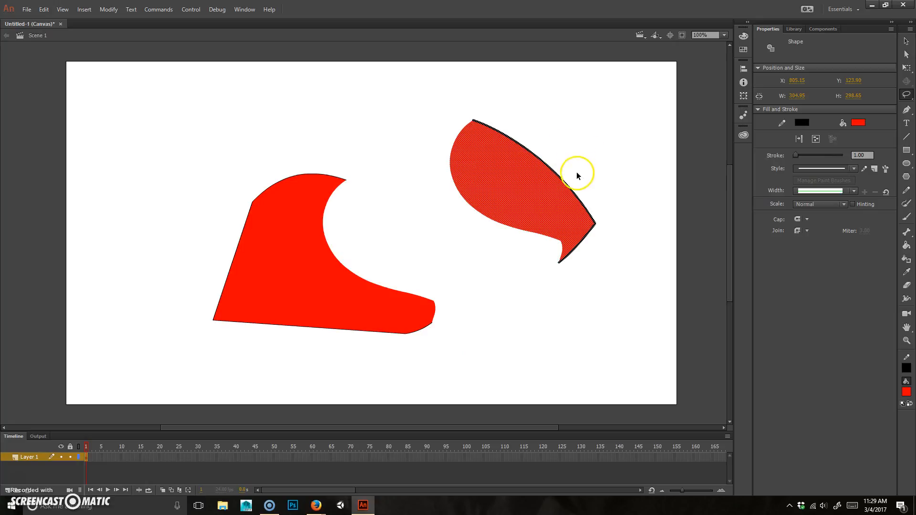
pyautogui.hotkey('ctrl', 'z')
# Try to outline an irregular straight-edged selection around the shape's right part with the Polygon Tool
pyautogui.click(906, 95)
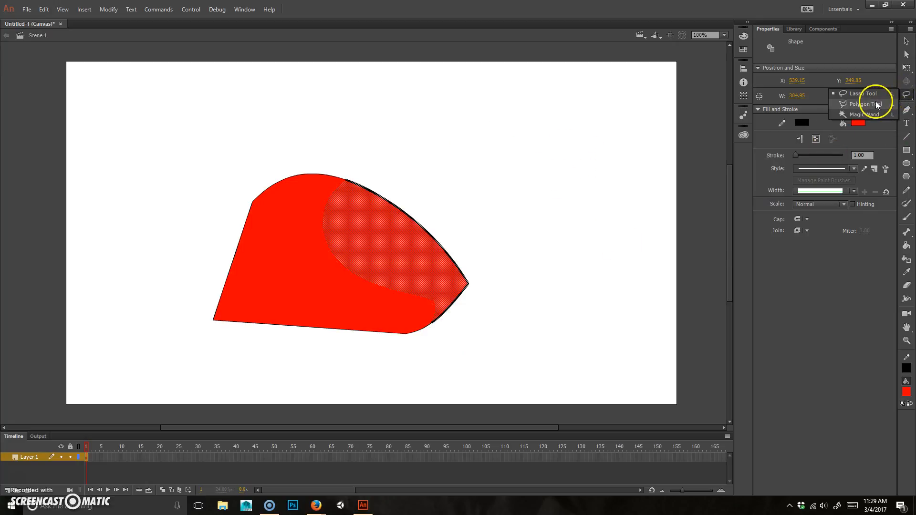
pyautogui.click(335, 303)
pyautogui.click(424, 369)
pyautogui.click(513, 304)
pyautogui.click(539, 170)
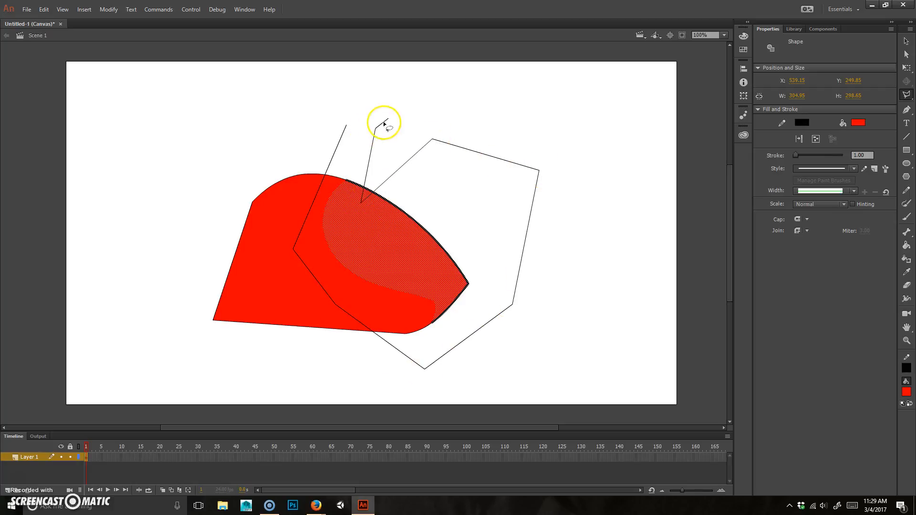
pyautogui.click(371, 92)
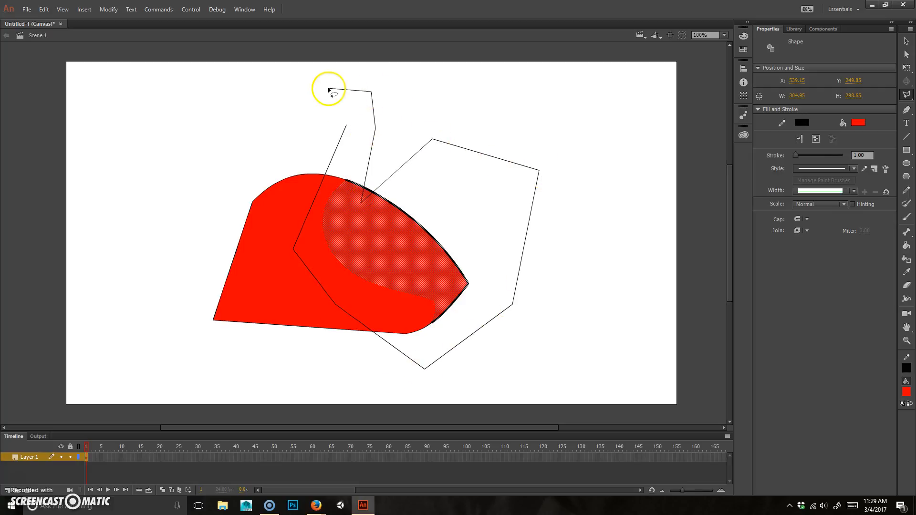
pyautogui.doubleClick(328, 90)
pyautogui.click(491, 146)
pyautogui.doubleClick(245, 136)
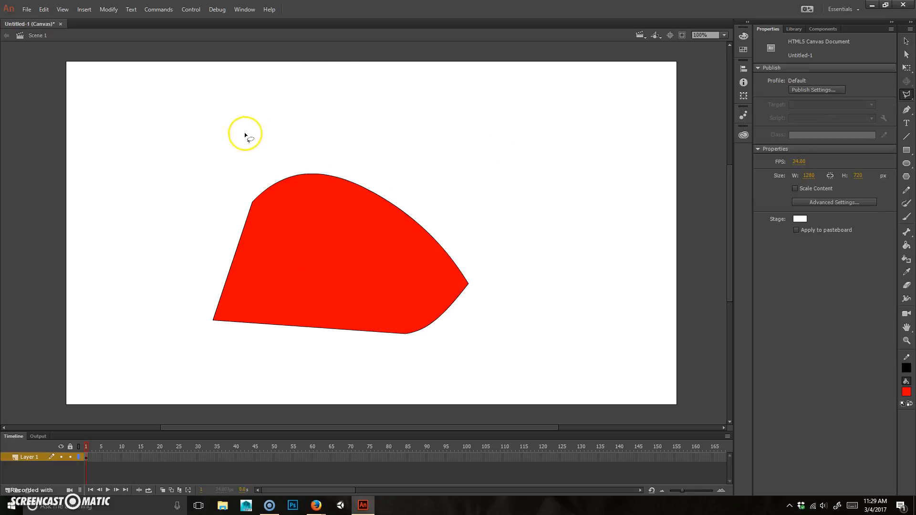
# Select the right part of the red shape along a straight diagonal cut with the Polygon Tool, and deselect it
pyautogui.click(485, 84)
pyautogui.click(295, 173)
pyautogui.click(394, 333)
pyautogui.click(557, 340)
pyautogui.doubleClick(537, 199)
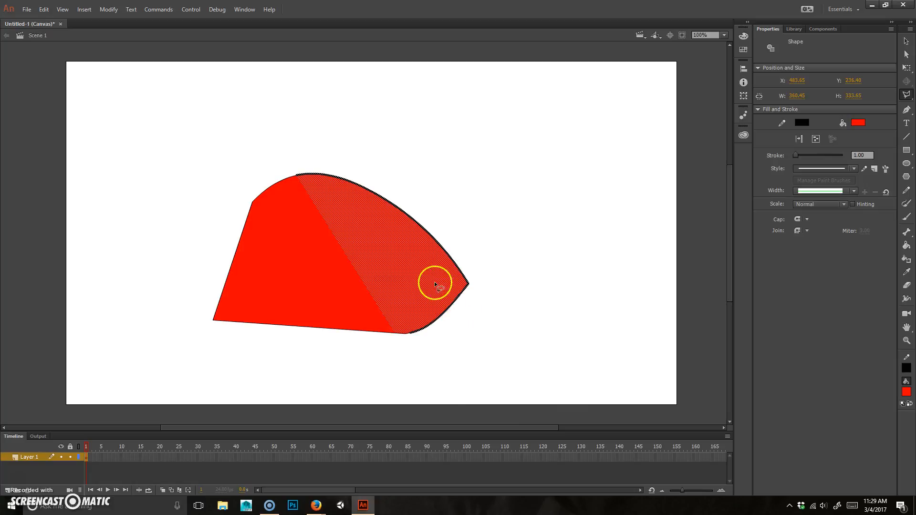
pyautogui.click(451, 222)
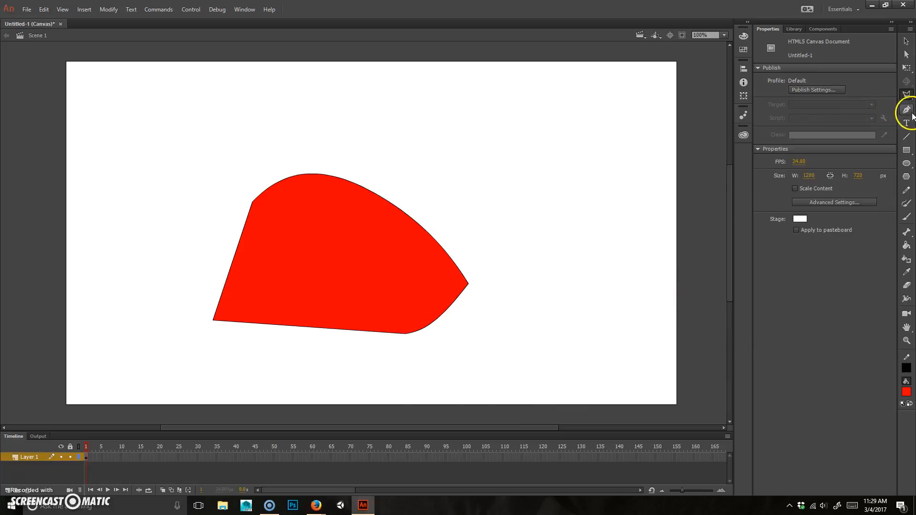
pyautogui.click(908, 98)
pyautogui.click(871, 113)
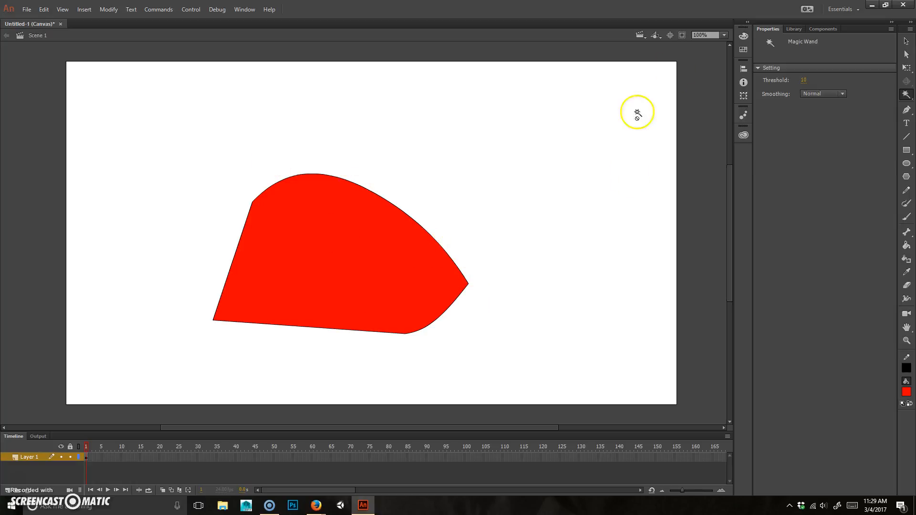
pyautogui.click(909, 94)
pyautogui.click(868, 93)
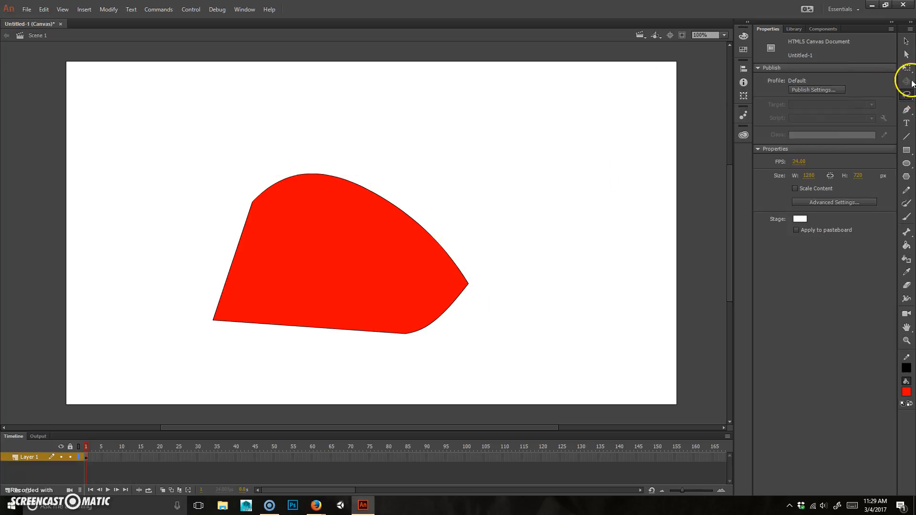
# Draw a closed curved outline with six anchors and a deep notch, using the Pen tool with black stroke, above right of the red shape
pyautogui.click(907, 110)
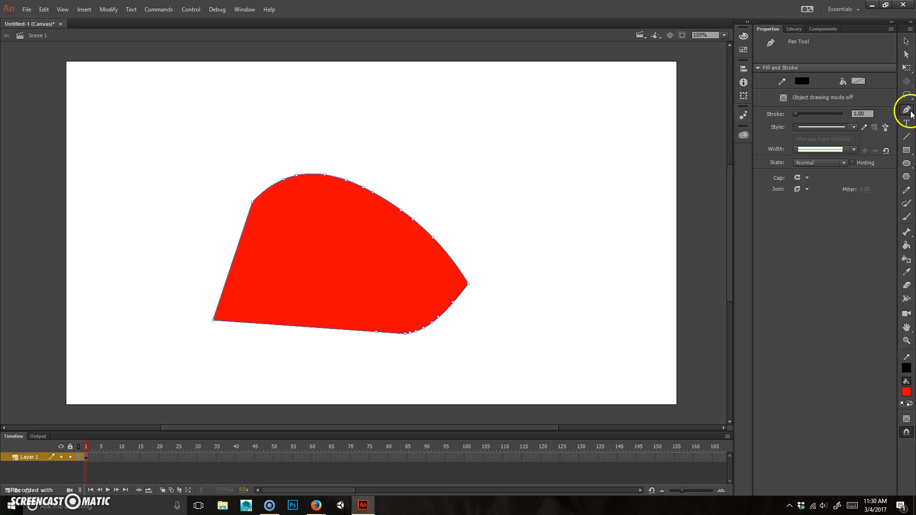
pyautogui.click(908, 111)
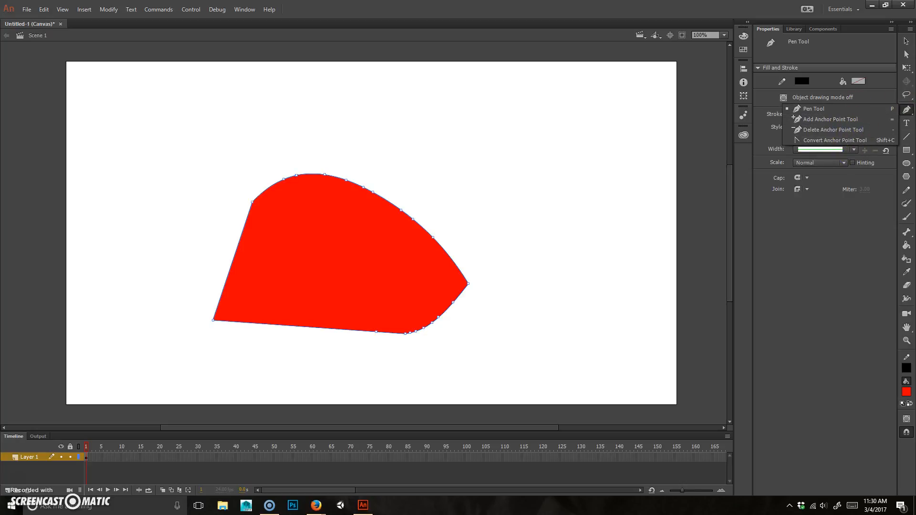
pyautogui.click(909, 112)
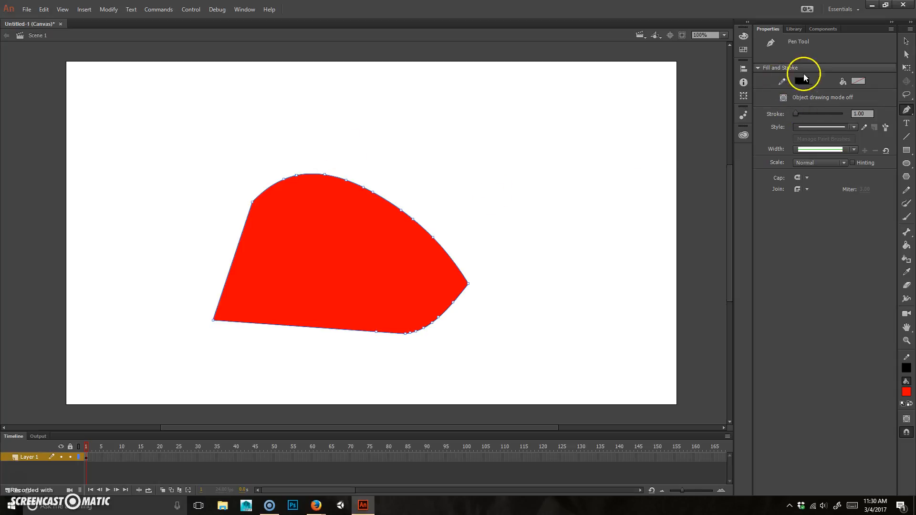
pyautogui.click(803, 81)
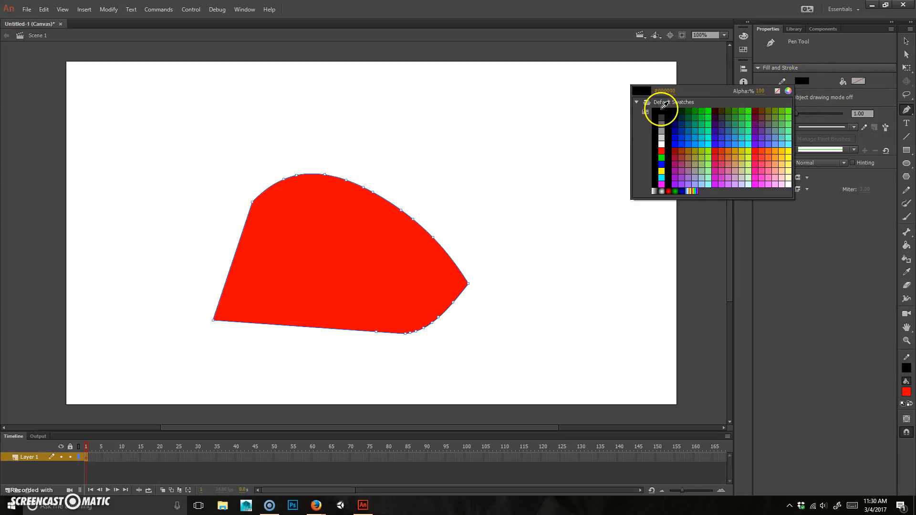
pyautogui.click(662, 108)
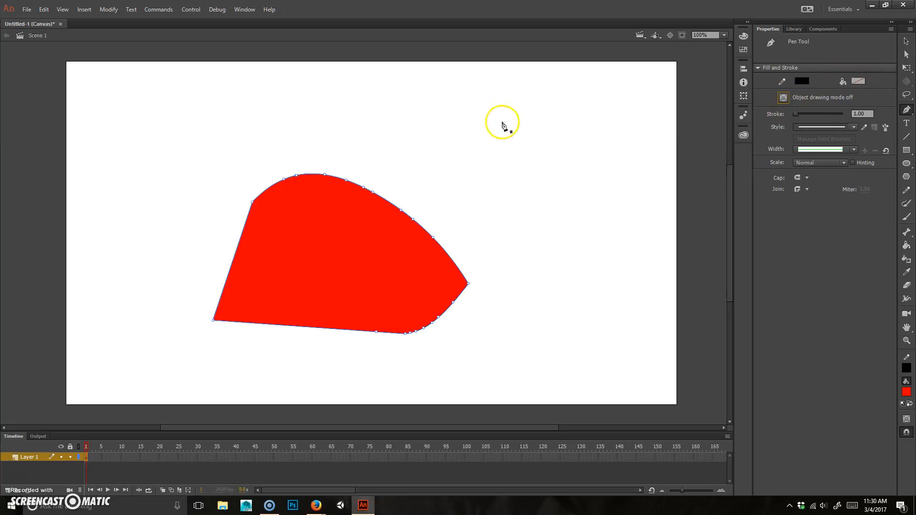
pyautogui.moveTo(554, 99); pyautogui.dragTo(526, 94)
pyautogui.moveTo(448, 119); pyautogui.dragTo(430, 136)
pyautogui.moveTo(470, 187); pyautogui.dragTo(514, 232)
pyautogui.moveTo(589, 197); pyautogui.dragTo(624, 175)
pyautogui.moveTo(635, 131); pyautogui.dragTo(597, 99)
pyautogui.moveTo(548, 161); pyautogui.dragTo(534, 139)
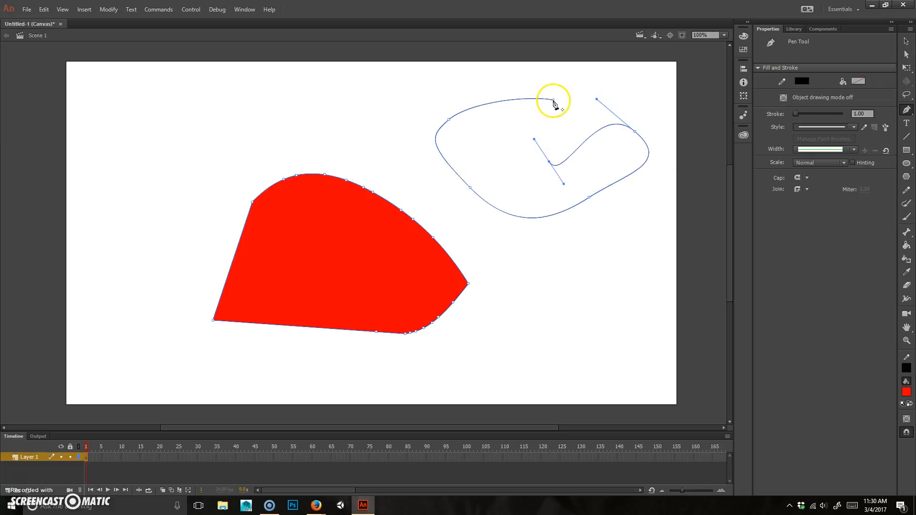
pyautogui.moveTo(554, 100)
pyautogui.mouseDown()
pyautogui.moveTo(548, 81)
pyautogui.moveTo(558, 114)
pyautogui.mouseUp()
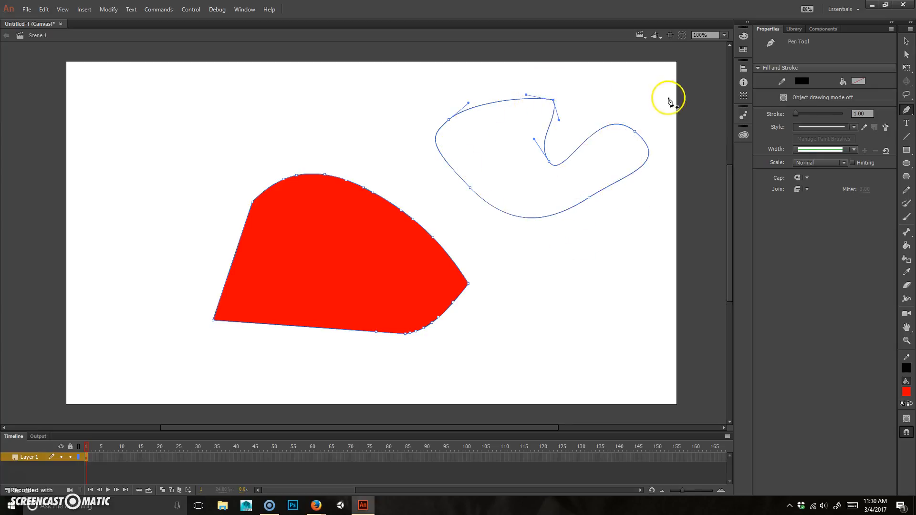
# Add an anchor point on the lower edge of the curved outline, near its lower-right anchor
pyautogui.click(907, 109)
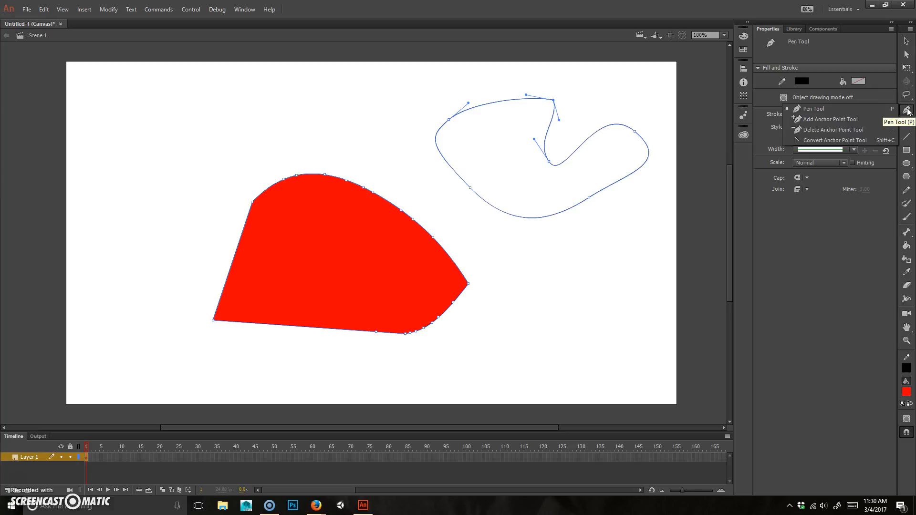
pyautogui.click(851, 113)
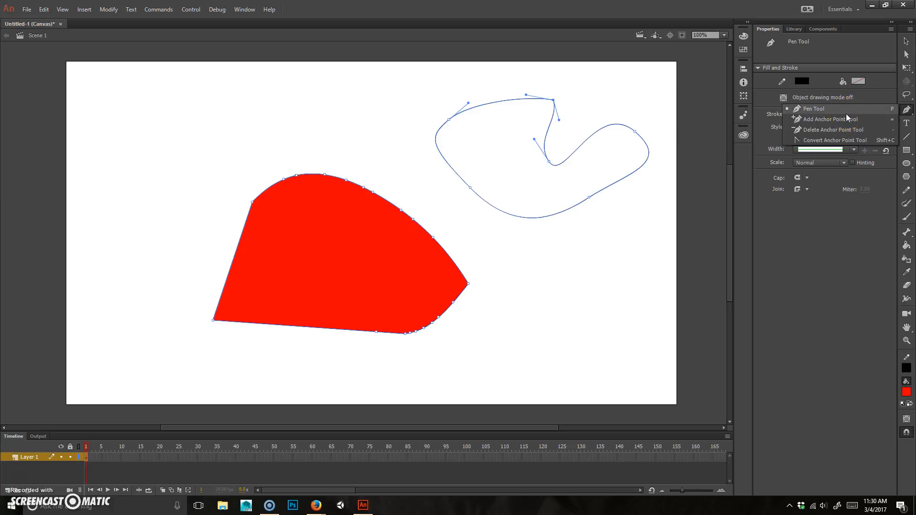
pyautogui.click(847, 120)
pyautogui.click(568, 211)
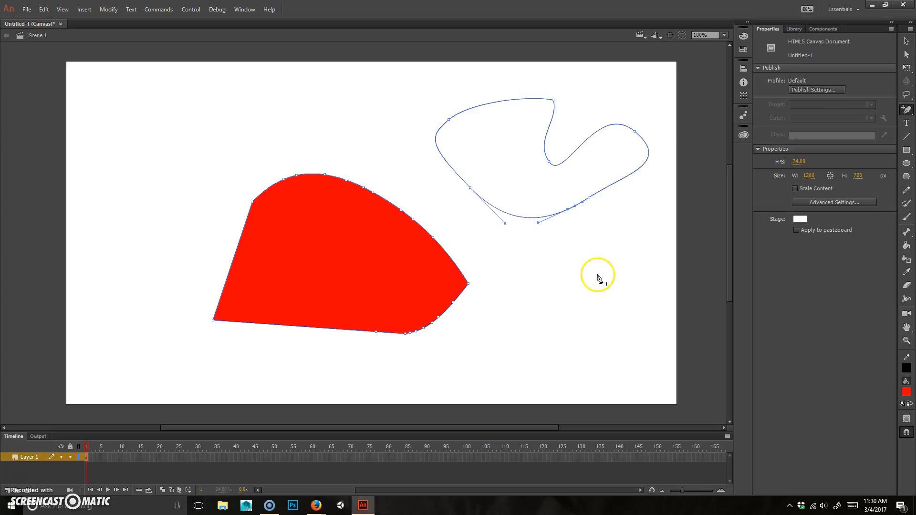
# Delete the extra anchor point from the lower edge of the curved outline
pyautogui.click(908, 108)
pyautogui.click(788, 127)
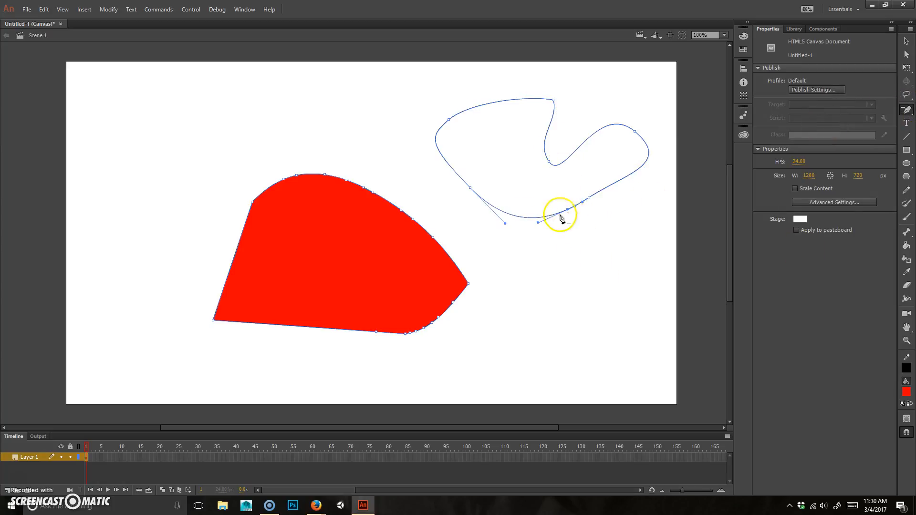
pyautogui.click(568, 211)
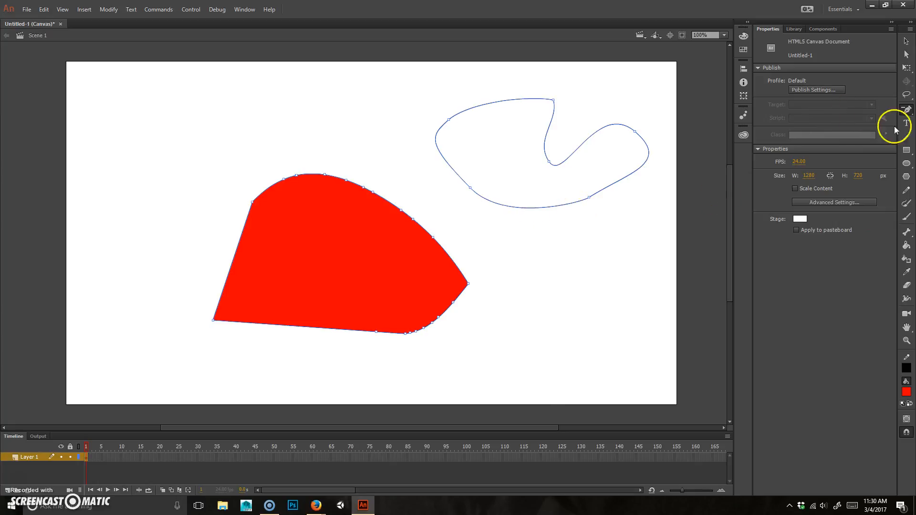
# Convert the outline's top anchor to a smooth curve and its upper-left anchor to a corner, and reset the notch anchor with new smooth handles
pyautogui.click(908, 109)
pyautogui.click(811, 138)
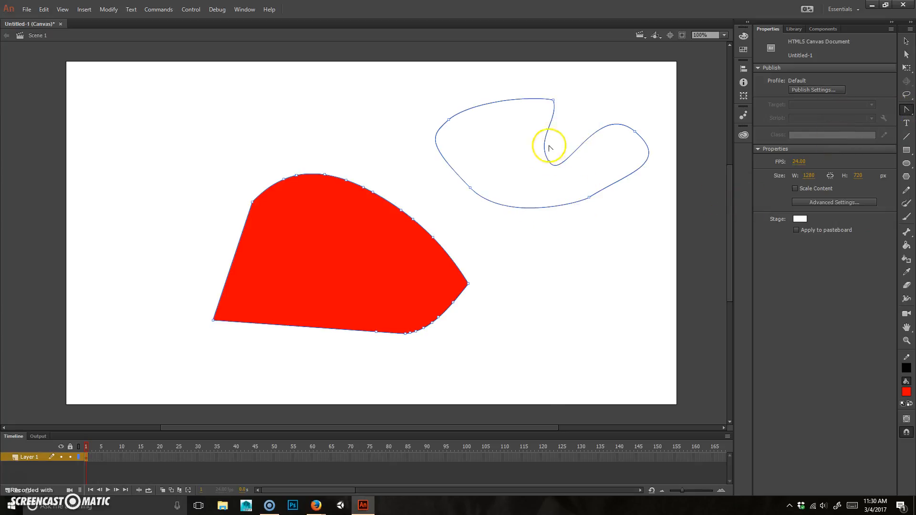
pyautogui.moveTo(554, 100); pyautogui.dragTo(529, 79)
pyautogui.click(449, 120)
pyautogui.click(549, 163)
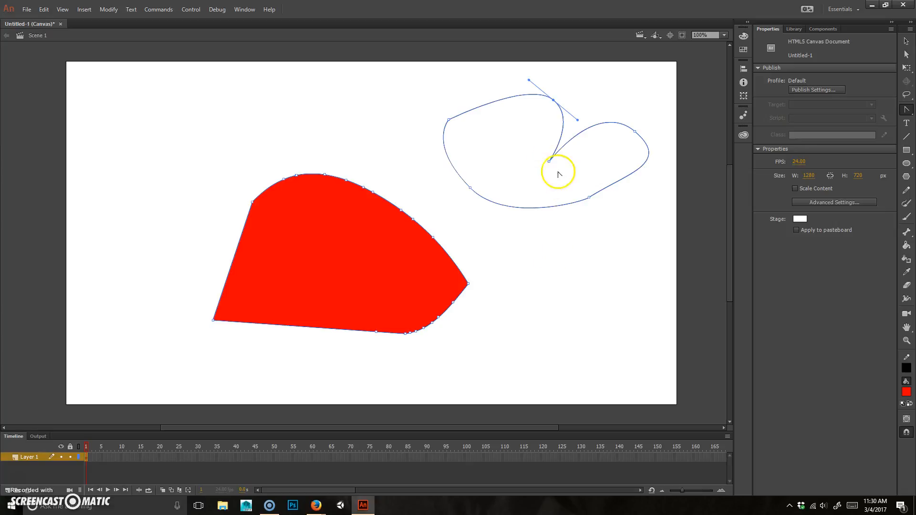
pyautogui.moveTo(549, 163); pyautogui.dragTo(568, 181)
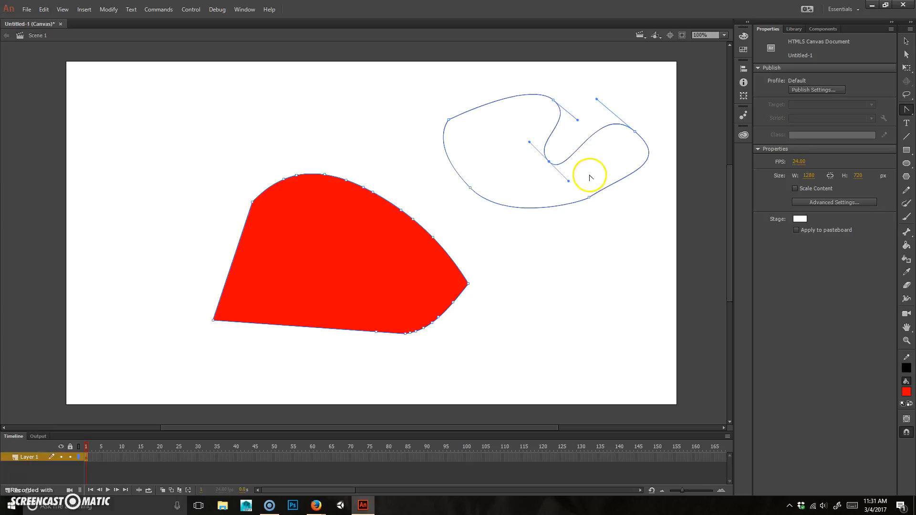
# Add a static text line reading "safasfas" above the red shape
pyautogui.click(904, 123)
pyautogui.click(264, 130)
pyautogui.write('safasfas')
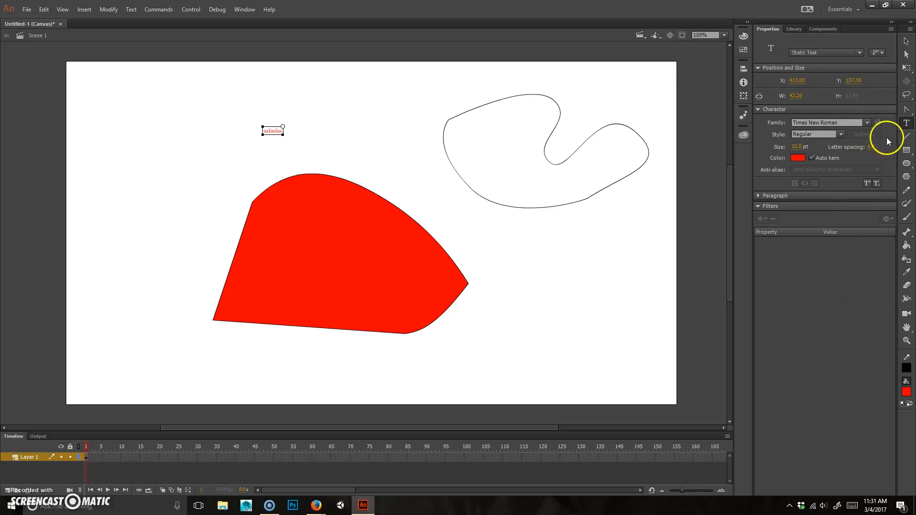
# Draw a diagonal line below the curved outline and bend it outward into a curve
pyautogui.click(906, 137)
pyautogui.moveTo(487, 329); pyautogui.dragTo(568, 244)
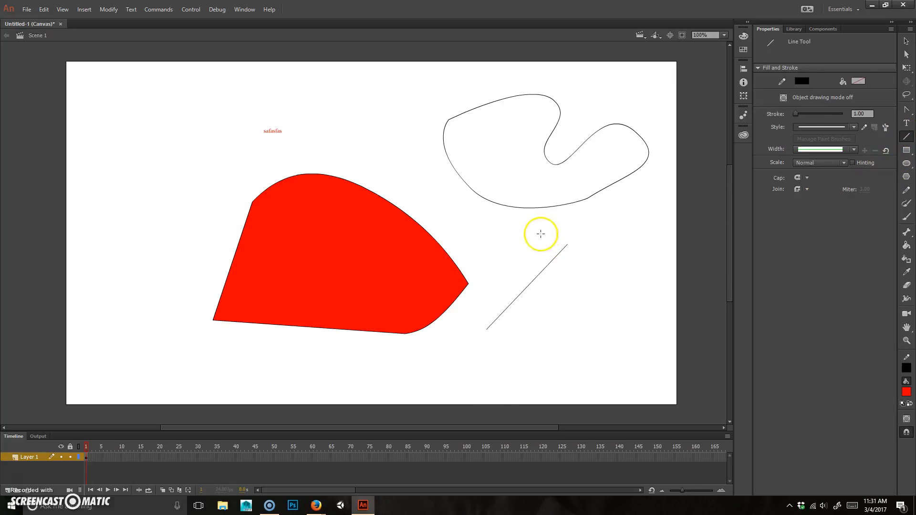
pyautogui.press('v')
pyautogui.moveTo(549, 289); pyautogui.dragTo(588, 313)
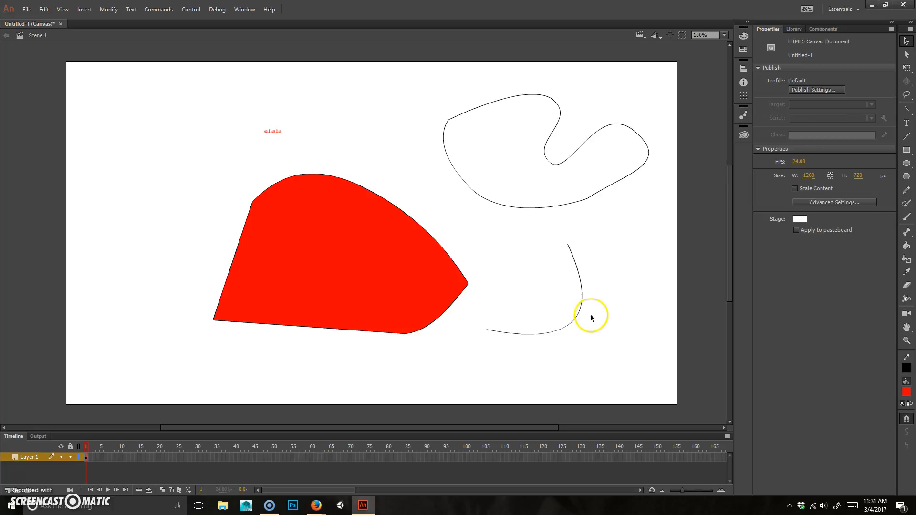
pyautogui.click(906, 151)
pyautogui.click(839, 149)
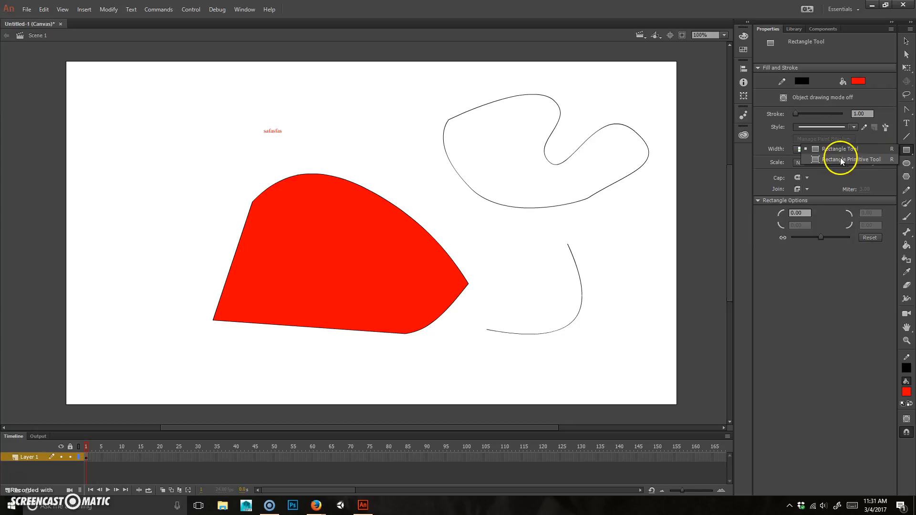
pyautogui.click(907, 164)
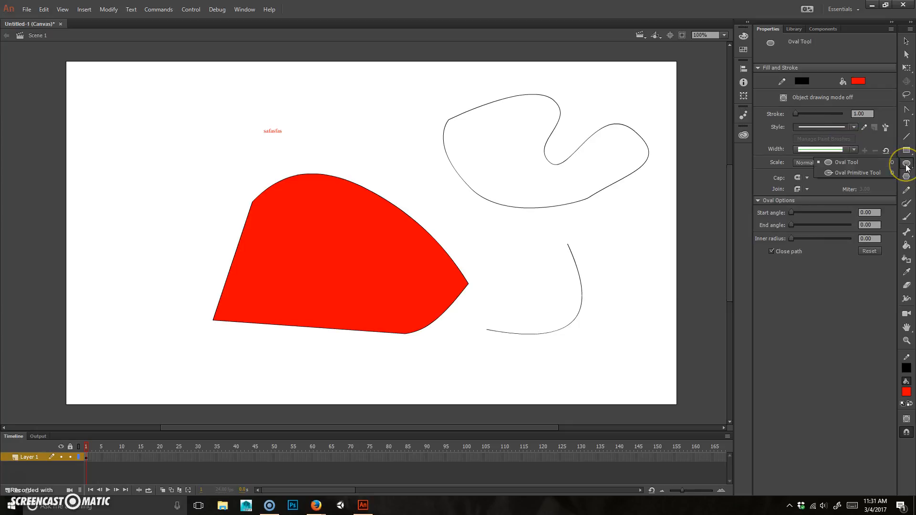
pyautogui.click(906, 177)
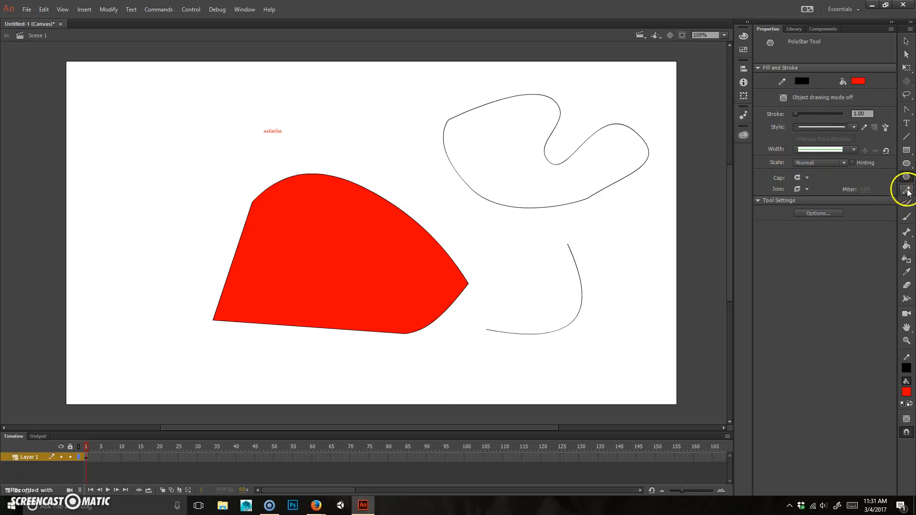
# Draw a red rectangle with a black stroke near the stage's upper-left corner and bend its right edge inward
pyautogui.click(907, 150)
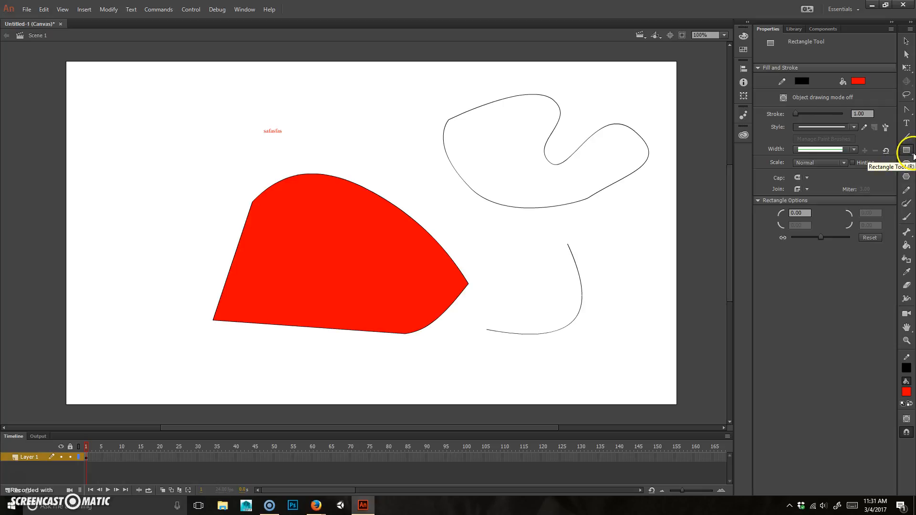
pyautogui.moveTo(93, 108); pyautogui.dragTo(203, 228)
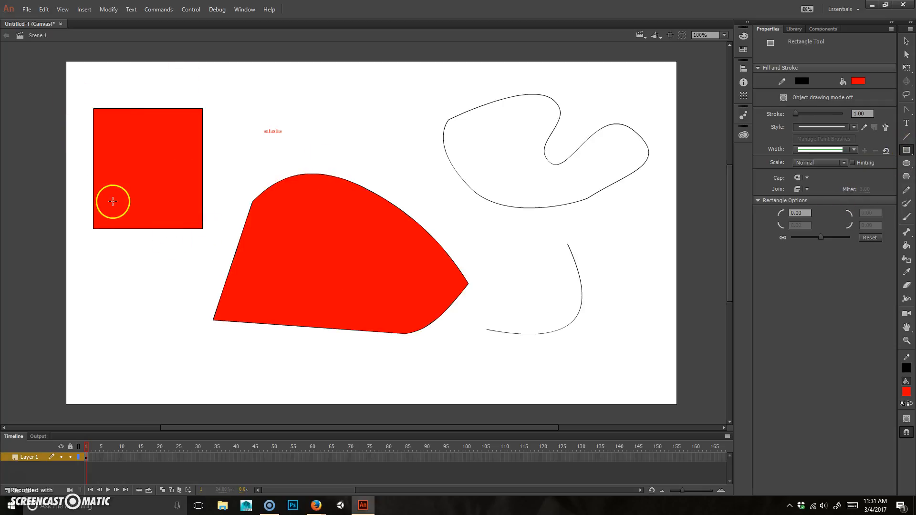
pyautogui.press('v')
pyautogui.click(138, 155)
pyautogui.click(218, 118)
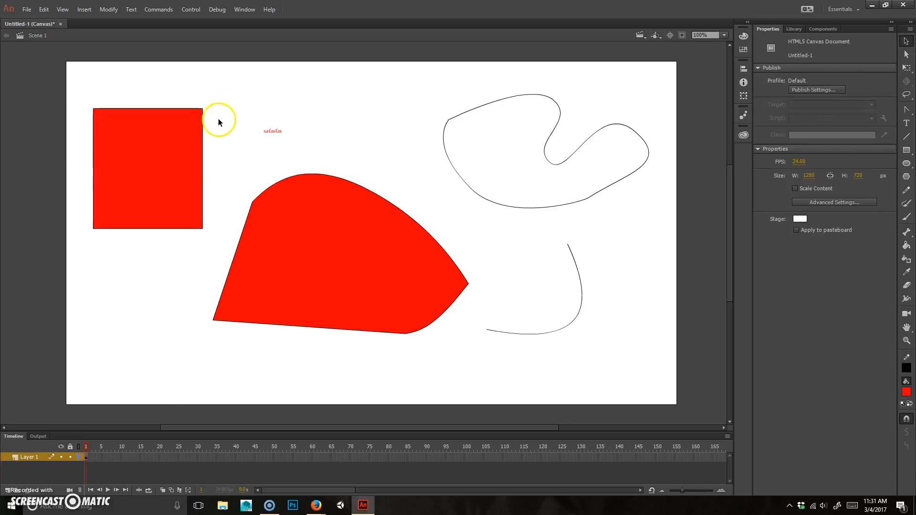
pyautogui.click(204, 138)
pyautogui.click(177, 157)
pyautogui.click(210, 162)
pyautogui.moveTo(203, 174); pyautogui.dragTo(186, 173)
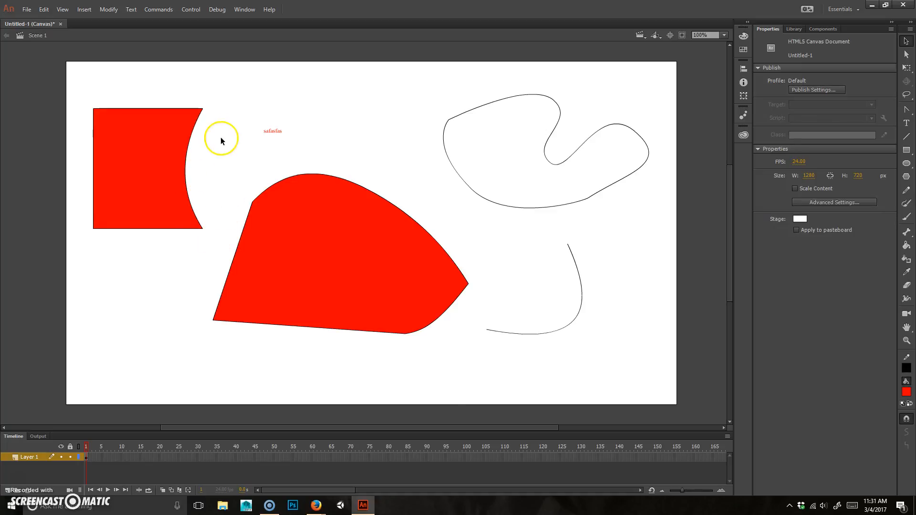
# Draw a rectangle about 164 × 226 px over the first one's upper-right corner and move it to the stage's top centre, cutting out the overlap
pyautogui.click(906, 150)
pyautogui.moveTo(238, 78); pyautogui.dragTo(158, 185)
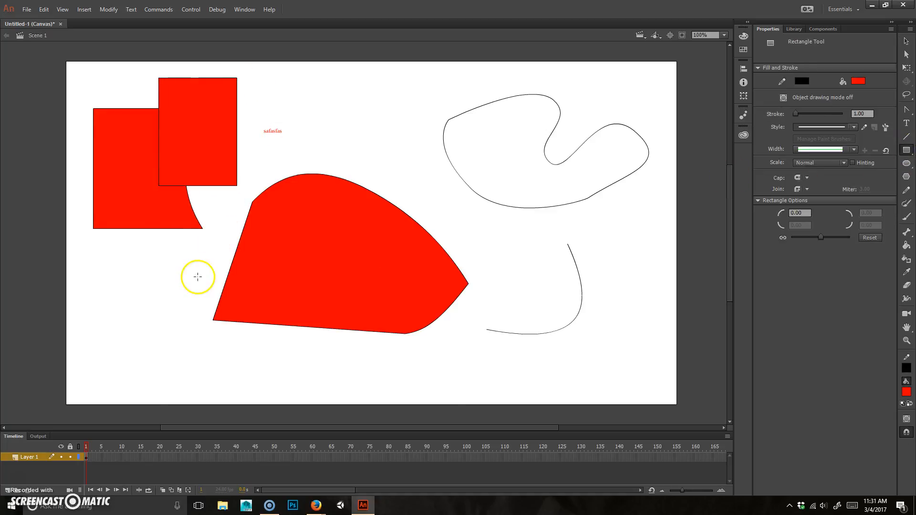
pyautogui.press('v')
pyautogui.click(198, 136)
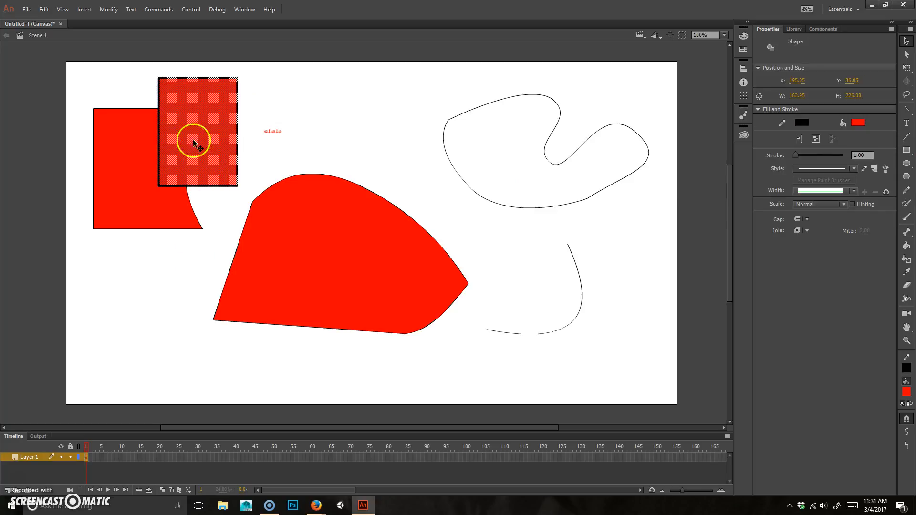
pyautogui.moveTo(192, 140); pyautogui.dragTo(391, 113)
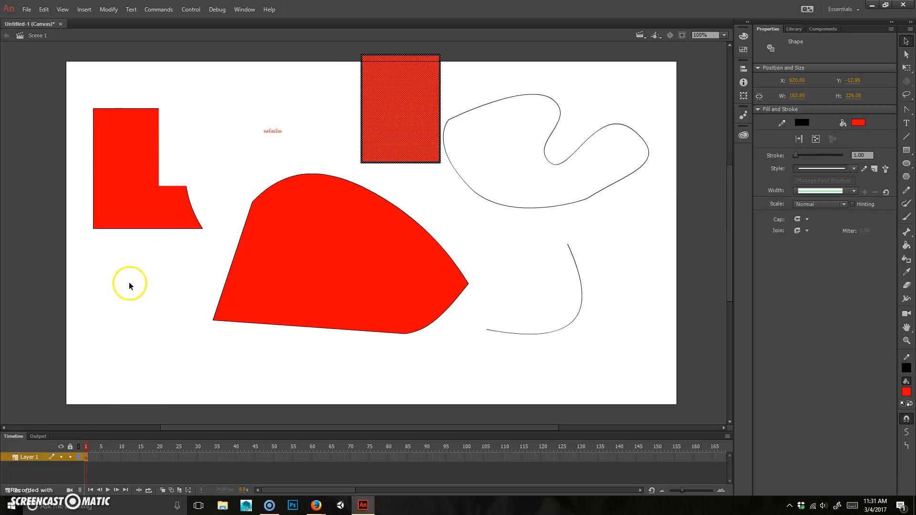
# Undo the accidental move of the notched red shape's fill and bend the notch's vertical edge inward
pyautogui.moveTo(157, 169)
pyautogui.mouseDown()
pyautogui.moveTo(134, 157)
pyautogui.moveTo(160, 179)
pyautogui.mouseUp()
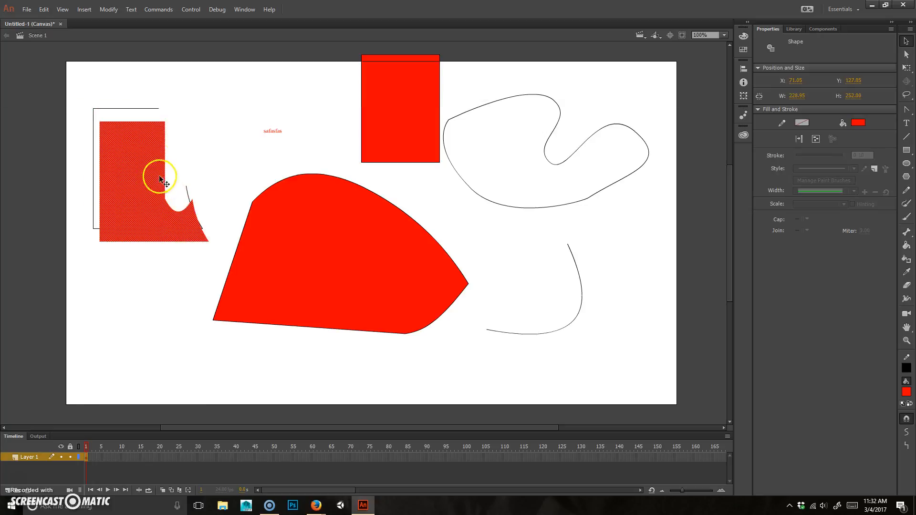
pyautogui.hotkey('ctrl', 'z')
pyautogui.click(177, 134)
pyautogui.moveTo(157, 150); pyautogui.dragTo(143, 148)
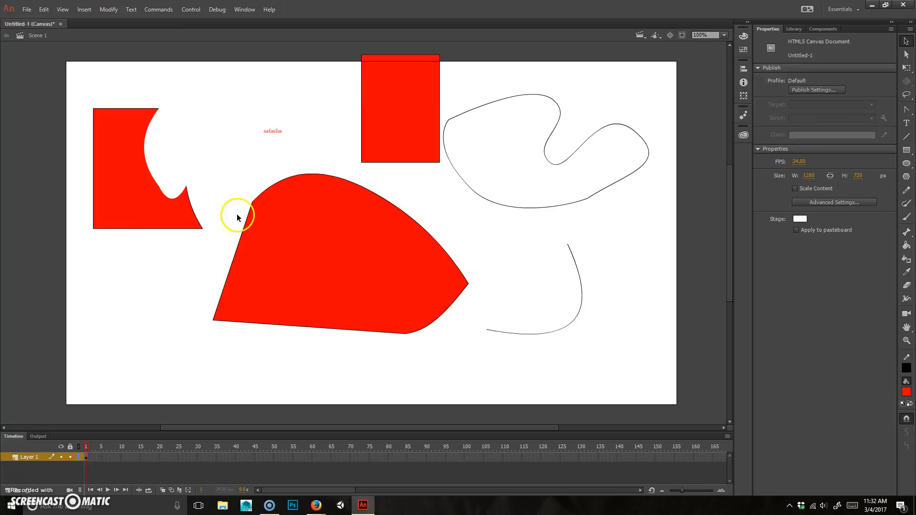
# Place the small red rectangle over the large red shape's upper edge, deselect it, and lift it away to cut a notch
pyautogui.click(406, 119)
pyautogui.moveTo(406, 119)
pyautogui.mouseDown()
pyautogui.moveTo(369, 220)
pyautogui.moveTo(396, 130)
pyautogui.mouseUp()
pyautogui.click(453, 378)
pyautogui.click(370, 250)
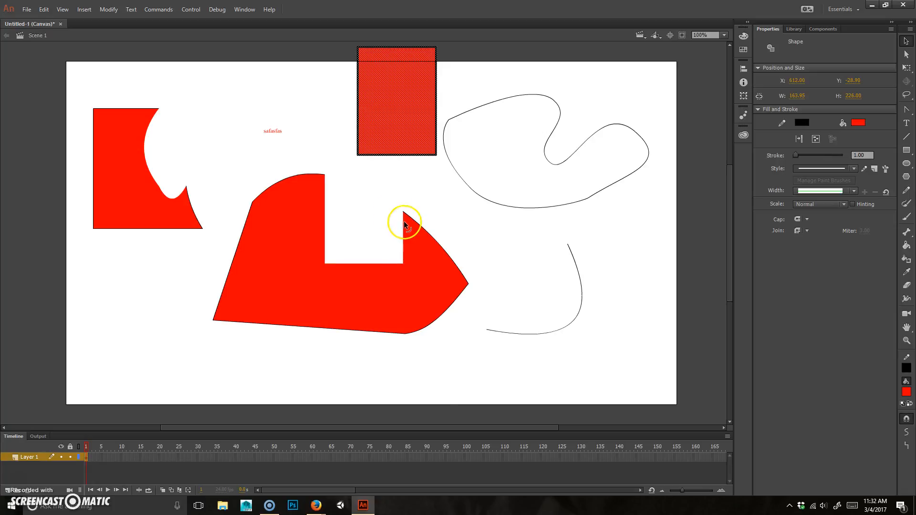
# Undo the notch cut and the rectangle moves back to the intact large red shape
pyautogui.hotkey('ctrl', 'z')
pyautogui.hotkey('ctrl', 'z')
pyautogui.hotkey('ctrl', 'z')
pyautogui.hotkey('ctrl', 'z')
pyautogui.hotkey('ctrl', 'z')
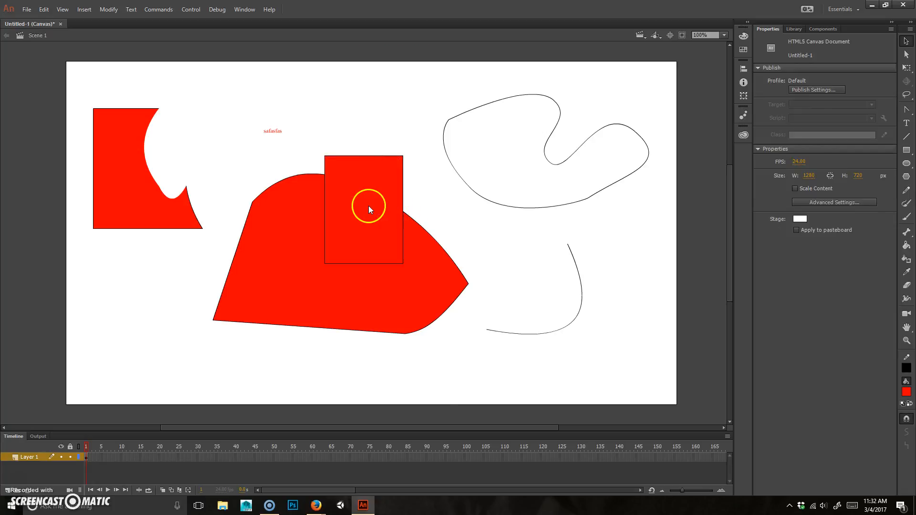
pyautogui.click(438, 205)
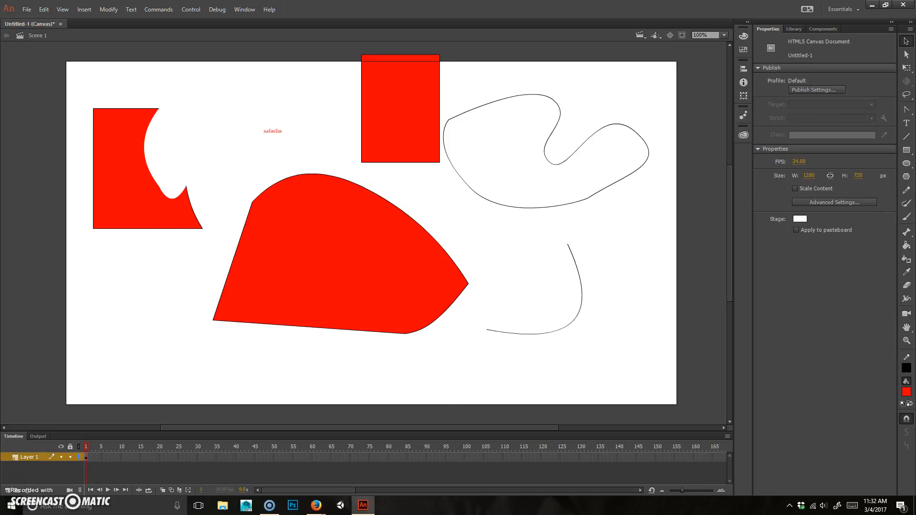
# Draw a rectangle primitive about 406 × 267 px over the large red shape's lower-left part and move it slightly up and left
pyautogui.click(907, 150)
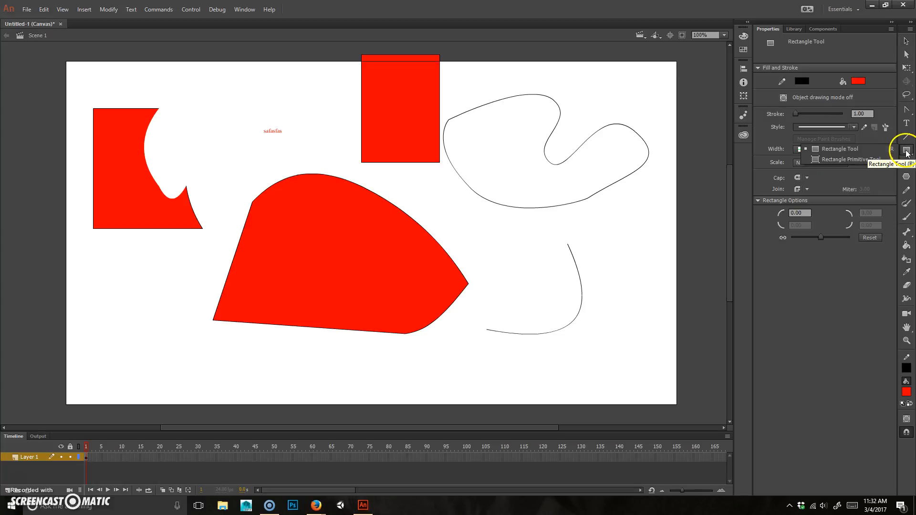
pyautogui.click(854, 160)
pyautogui.moveTo(200, 370); pyautogui.dragTo(394, 243)
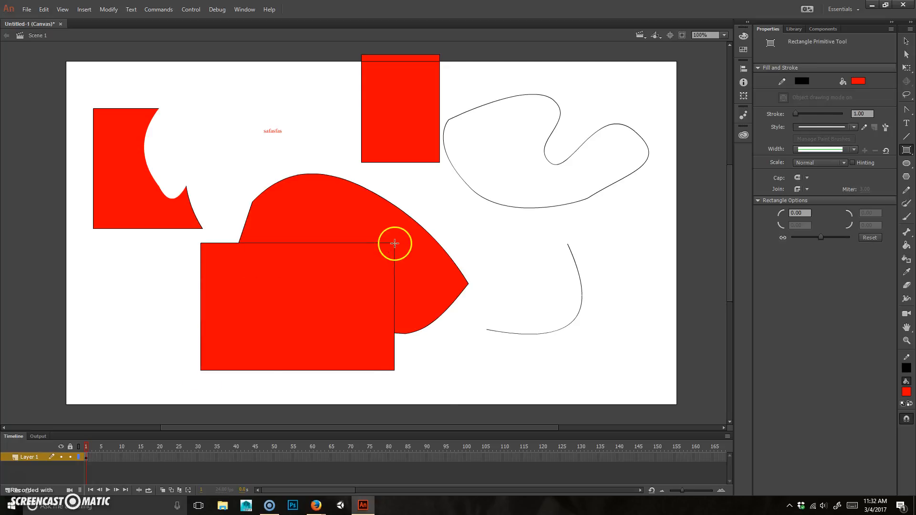
pyautogui.press('v')
pyautogui.moveTo(329, 299)
pyautogui.mouseDown()
pyautogui.moveTo(572, 292)
pyautogui.moveTo(259, 320)
pyautogui.moveTo(333, 220)
pyautogui.moveTo(432, 213)
pyautogui.moveTo(301, 266)
pyautogui.moveTo(497, 328)
pyautogui.moveTo(316, 290)
pyautogui.mouseUp()
pyautogui.click(448, 373)
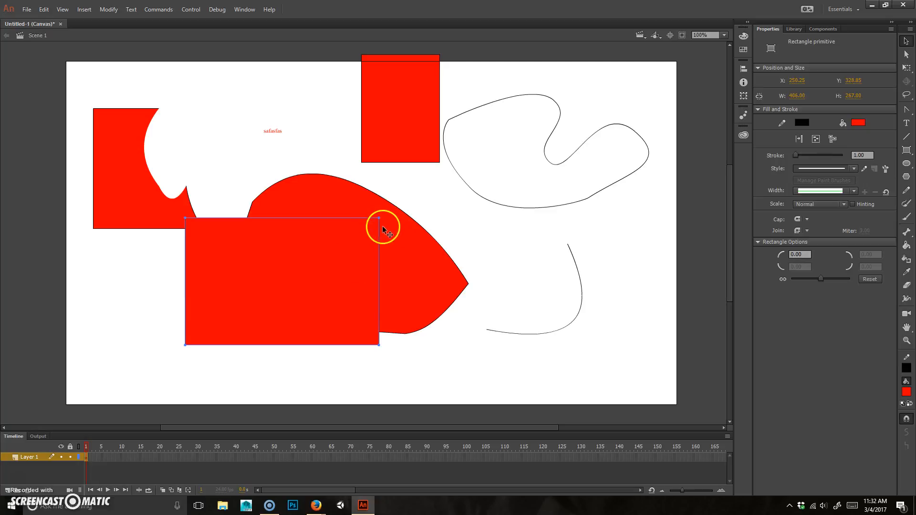
# Try rounding the rectangle primitive's corners to a radius of 80.25 and undo the rounding
pyautogui.moveTo(378, 218); pyautogui.dragTo(340, 217)
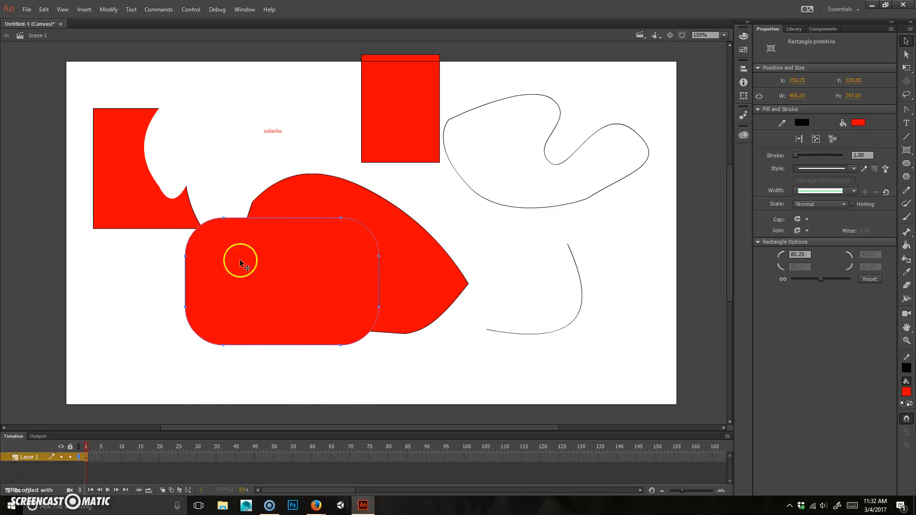
pyautogui.hotkey('ctrl', 'z')
# Resize and vertically skew the rectangle primitive with Free Transform, and delete it
pyautogui.click(908, 54)
pyautogui.click(908, 69)
pyautogui.moveTo(379, 218)
pyautogui.mouseDown()
pyautogui.moveTo(375, 199)
pyautogui.moveTo(384, 210)
pyautogui.moveTo(414, 174)
pyautogui.moveTo(375, 206)
pyautogui.mouseUp()
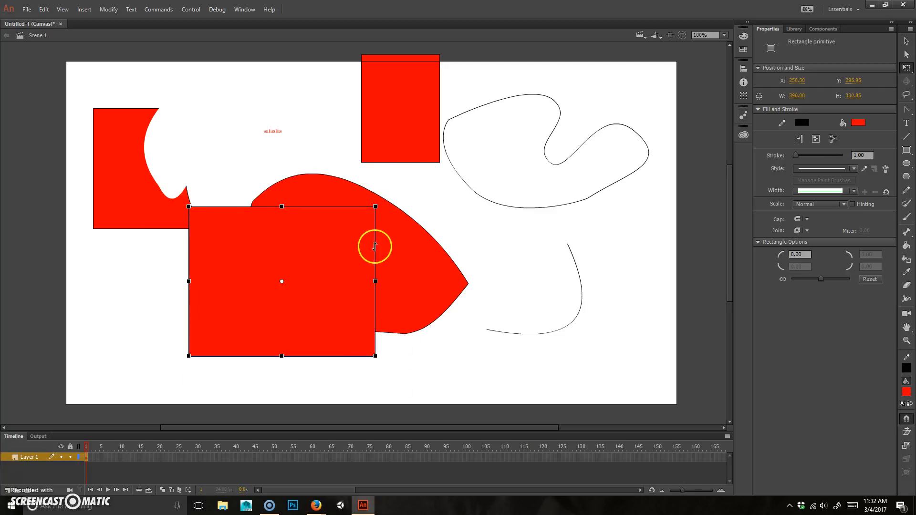
pyautogui.moveTo(375, 246); pyautogui.dragTo(375, 201)
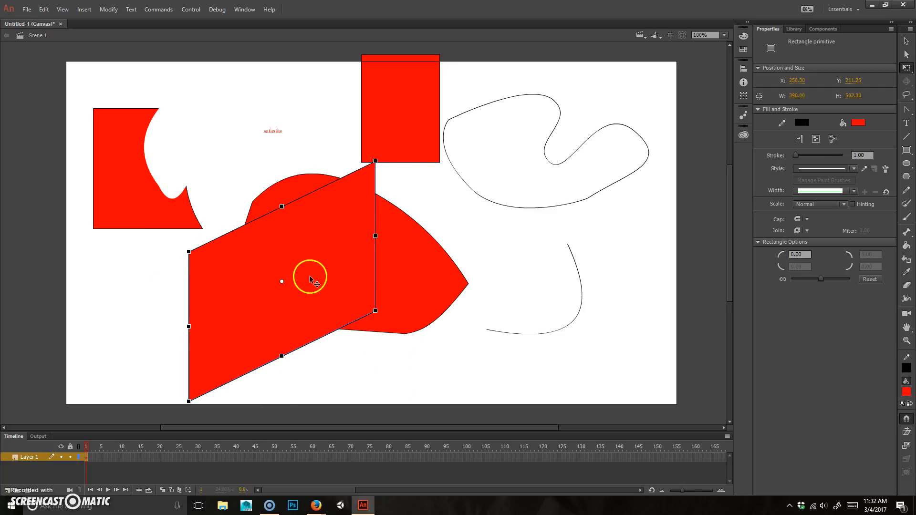
pyautogui.press('Delete')
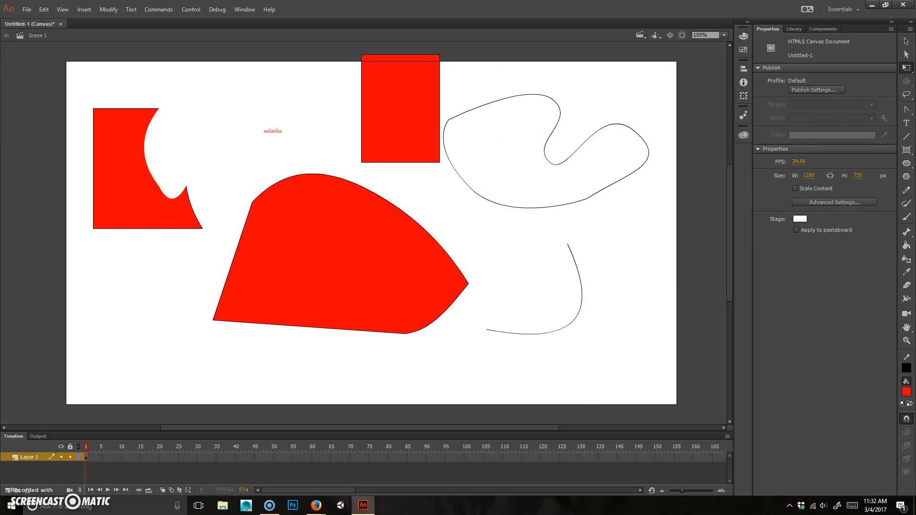
# Try a freehand Pencil loop overlapping the large red shape's upper-left corner and undo it
pyautogui.click(905, 191)
pyautogui.moveTo(243, 150)
pyautogui.mouseDown()
pyautogui.moveTo(208, 209)
pyautogui.moveTo(284, 228)
pyautogui.moveTo(263, 148)
pyautogui.moveTo(237, 150)
pyautogui.mouseUp()
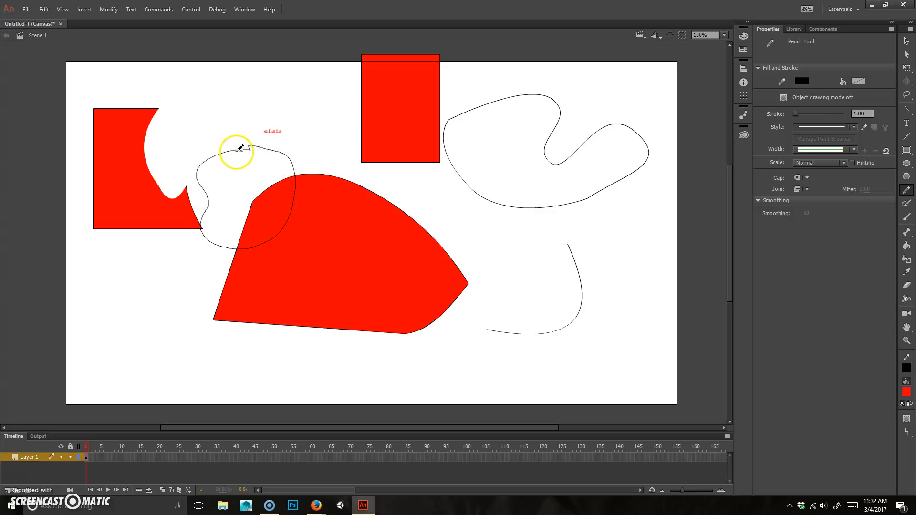
pyautogui.hotkey('ctrl', 'z')
# Try a Paint Brush stroke across the large red shape and undo it
pyautogui.click(902, 205)
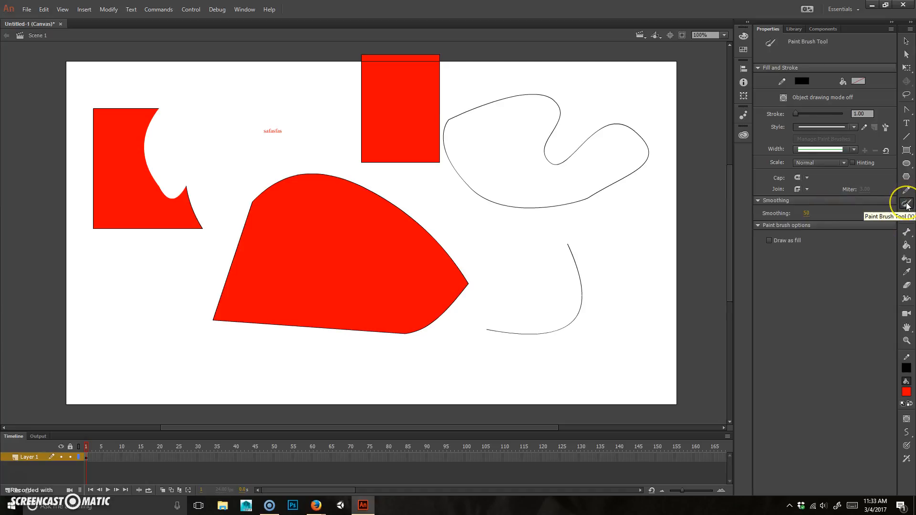
pyautogui.moveTo(318, 125)
pyautogui.mouseDown()
pyautogui.moveTo(305, 217)
pyautogui.moveTo(426, 264)
pyautogui.mouseUp()
pyautogui.hotkey('ctrl', 'z')
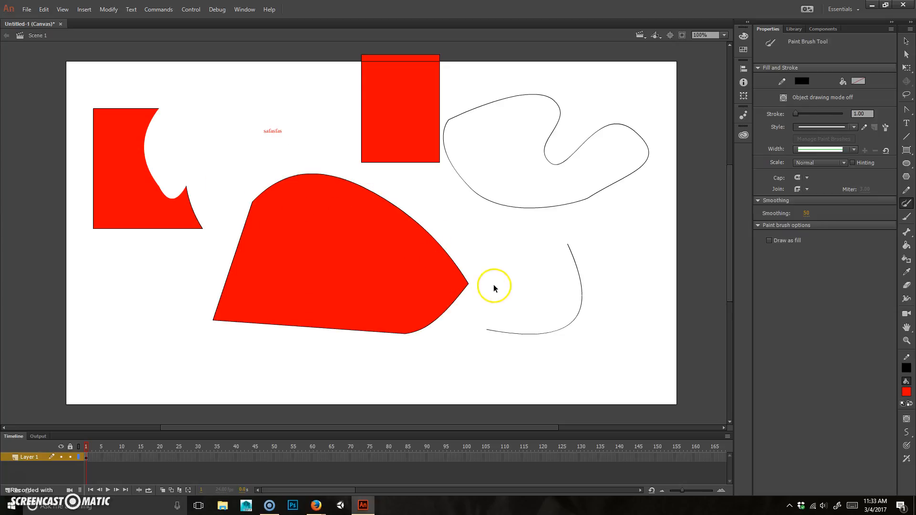
# Draw a freehand Pencil line winding from right of the text down into the large red shape's lower-left part
pyautogui.click(906, 189)
pyautogui.moveTo(322, 103)
pyautogui.mouseDown()
pyautogui.moveTo(324, 139)
pyautogui.moveTo(210, 175)
pyautogui.moveTo(267, 300)
pyautogui.moveTo(287, 315)
pyautogui.mouseUp()
# Examine the Pencil line's curvature and smoothness at up to 400% magnification and return to 100%
pyautogui.scroll(4, 247, 170)
pyautogui.scroll(-4, 247, 173)
pyautogui.hotkey('ctrl', '=')
pyautogui.hotkey('ctrl', '=')
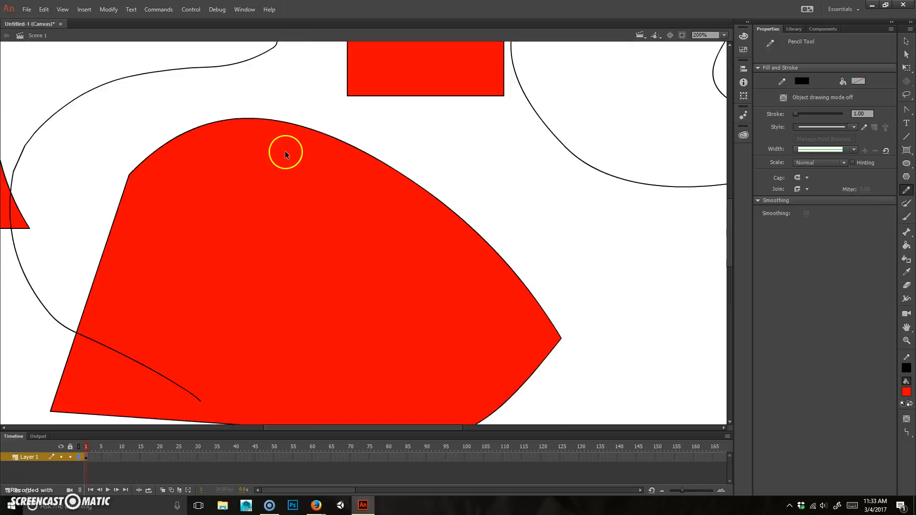
pyautogui.moveTo(172, 140); pyautogui.dragTo(567, 303)
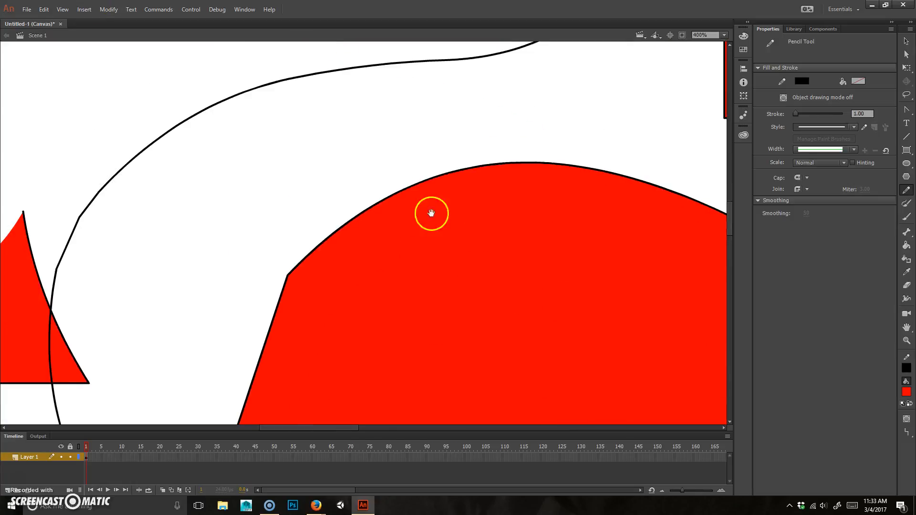
pyautogui.moveTo(387, 189); pyautogui.dragTo(452, 211)
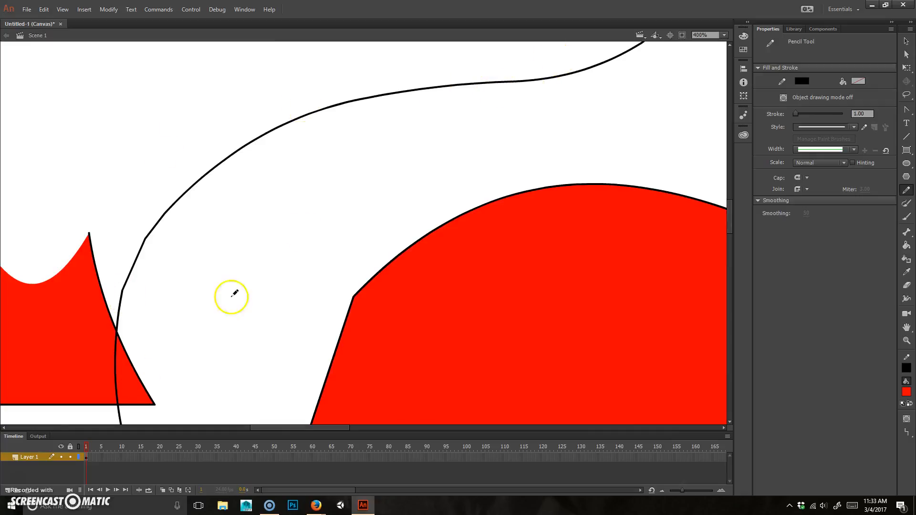
pyautogui.hotkey('ctrl', '-')
pyautogui.hotkey('ctrl', '-')
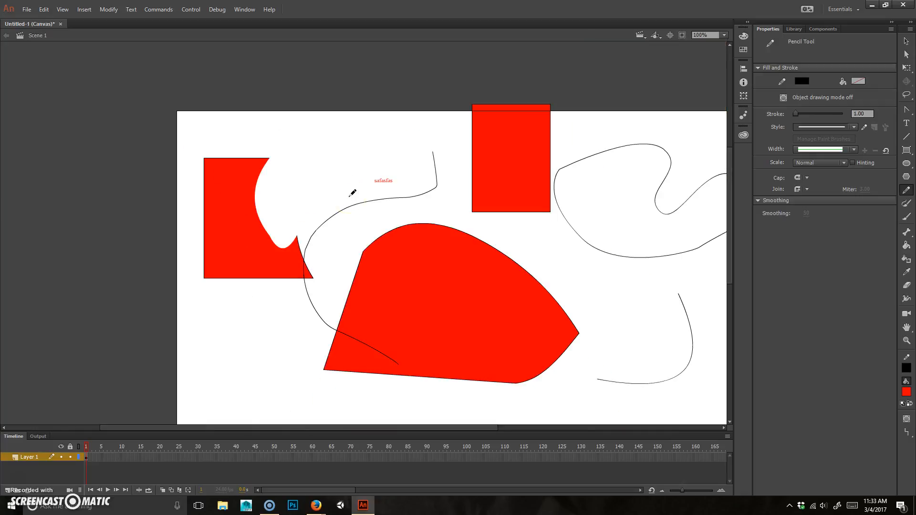
# Try a freehand Paint Brush stroke and a red size 4 Brush stroke left of the text, undoing both
pyautogui.click(906, 202)
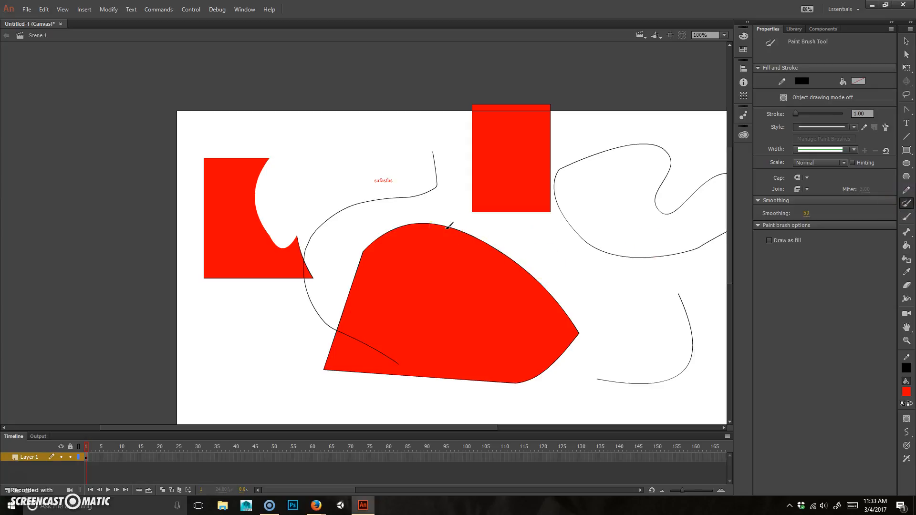
pyautogui.moveTo(344, 138)
pyautogui.mouseDown()
pyautogui.moveTo(302, 183)
pyautogui.moveTo(341, 212)
pyautogui.moveTo(318, 288)
pyautogui.mouseUp()
pyautogui.click(909, 217)
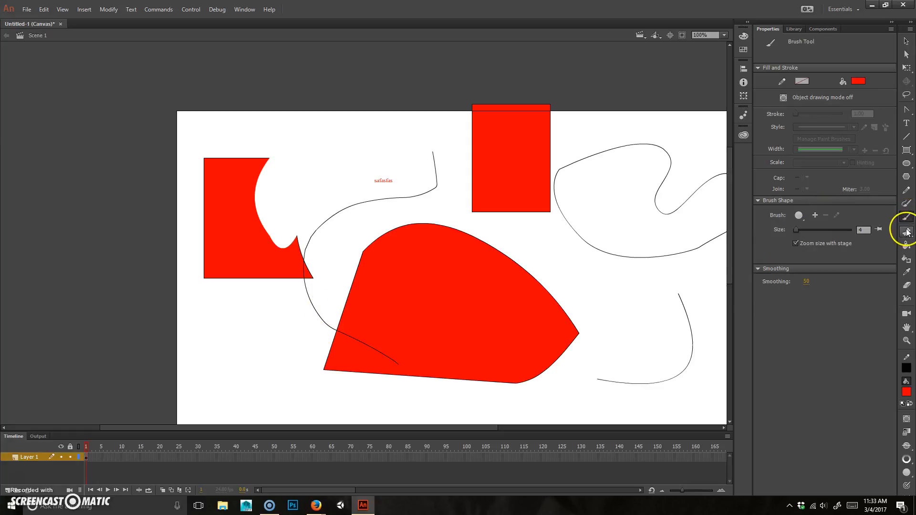
pyautogui.moveTo(338, 137)
pyautogui.mouseDown()
pyautogui.moveTo(327, 153)
pyautogui.moveTo(343, 180)
pyautogui.moveTo(367, 285)
pyautogui.mouseUp()
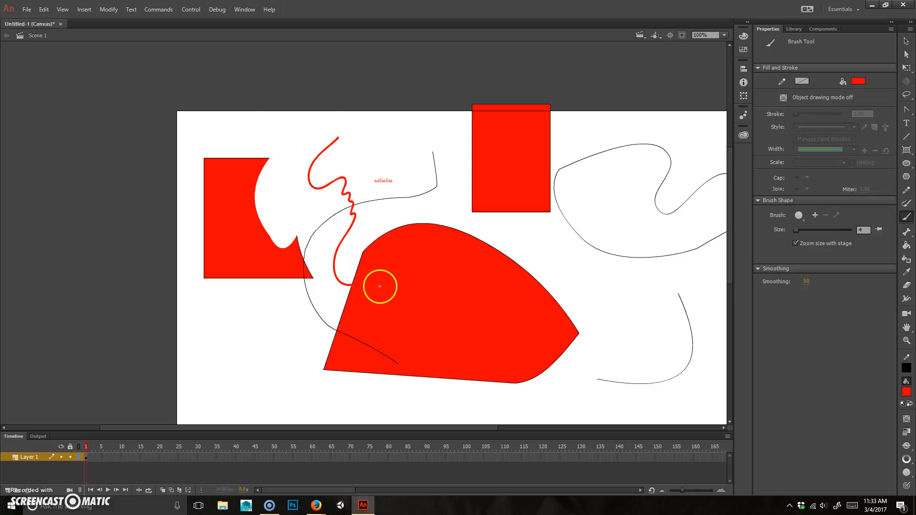
pyautogui.hotkey('ctrl', 'z')
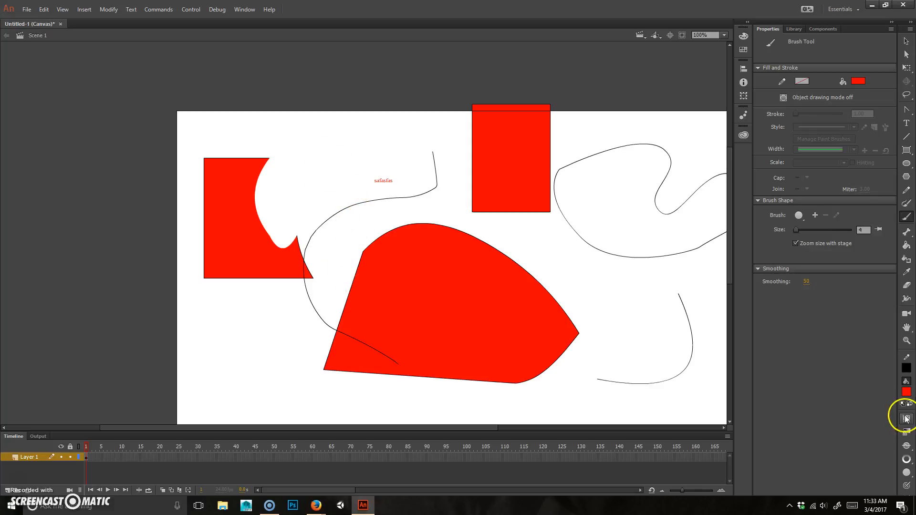
# Enable pen pressure for the size 4 Brush and paint a freehand red stroke between the left red shape and the text
pyautogui.click(911, 447)
pyautogui.click(909, 445)
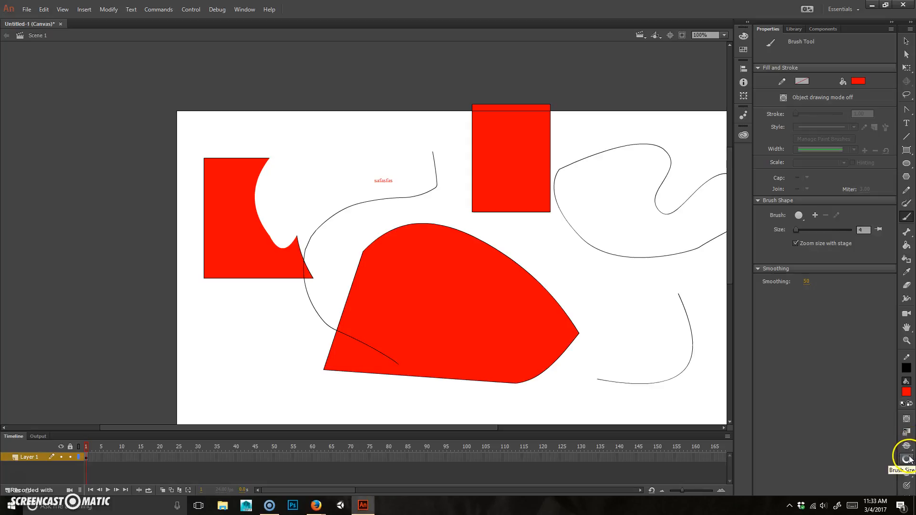
pyautogui.click(907, 486)
pyautogui.moveTo(278, 171)
pyautogui.mouseDown()
pyautogui.moveTo(318, 128)
pyautogui.moveTo(331, 177)
pyautogui.moveTo(310, 203)
pyautogui.mouseUp()
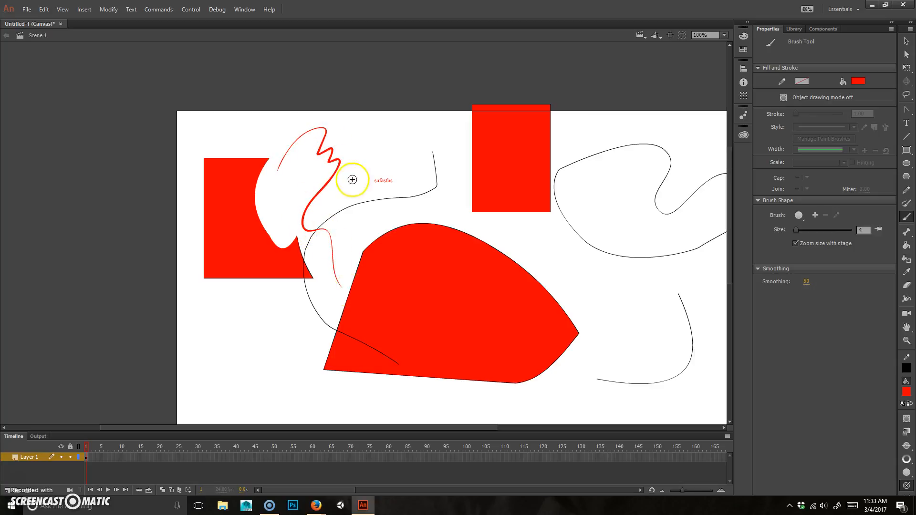
# Bend the right edge of the red brush stroke outward toward the text with the Selection tool
pyautogui.hotkey('ctrl', '=')
pyautogui.hotkey('ctrl', '=')
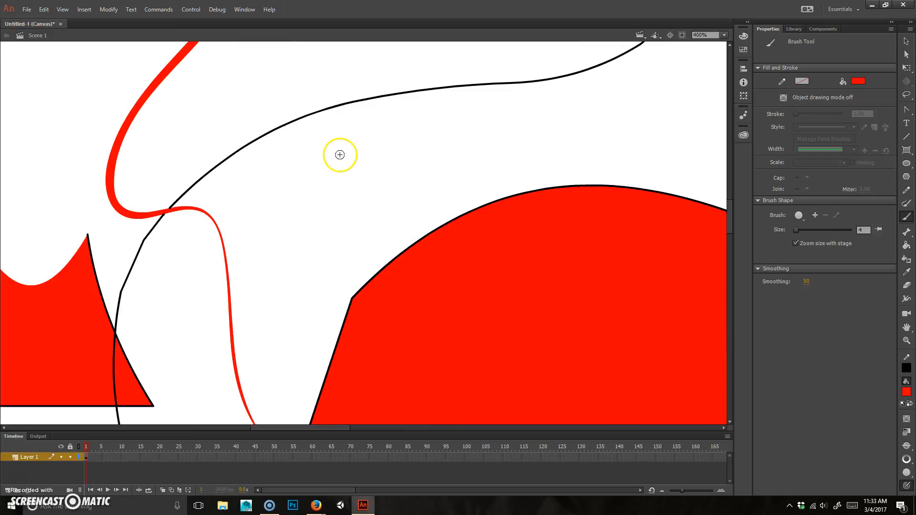
pyautogui.moveTo(243, 154)
pyautogui.mouseDown()
pyautogui.moveTo(356, 321)
pyautogui.moveTo(378, 303)
pyautogui.mouseUp()
pyautogui.press('v')
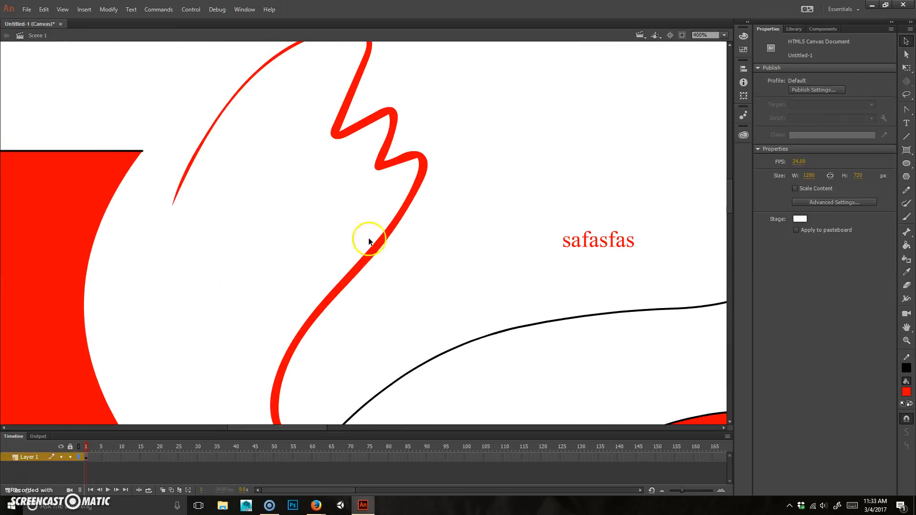
pyautogui.moveTo(380, 253); pyautogui.dragTo(424, 280)
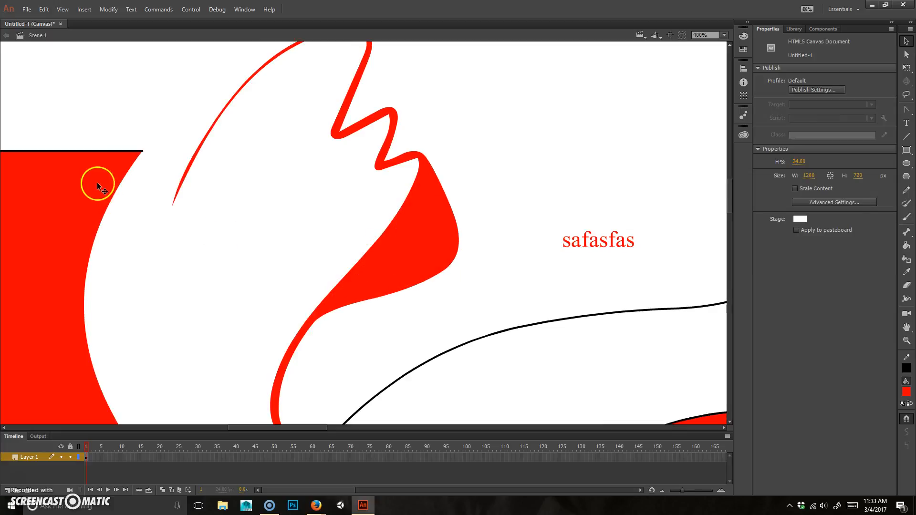
# Pull the bulged brush stroke's lower-right edge further out and its left edge outward into a wide filled blob
pyautogui.click(71, 190)
pyautogui.click(122, 141)
pyautogui.click(90, 193)
pyautogui.click(115, 151)
pyautogui.click(408, 288)
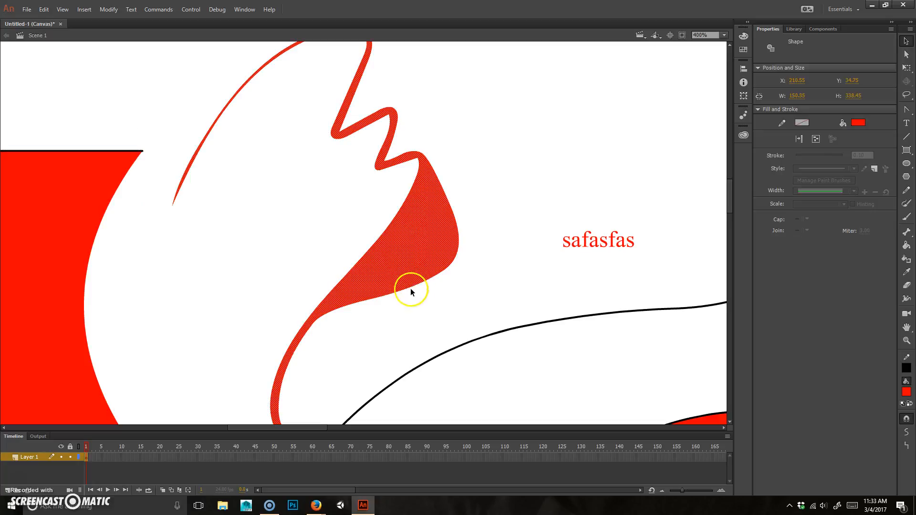
pyautogui.click(423, 295)
pyautogui.moveTo(422, 283); pyautogui.dragTo(440, 323)
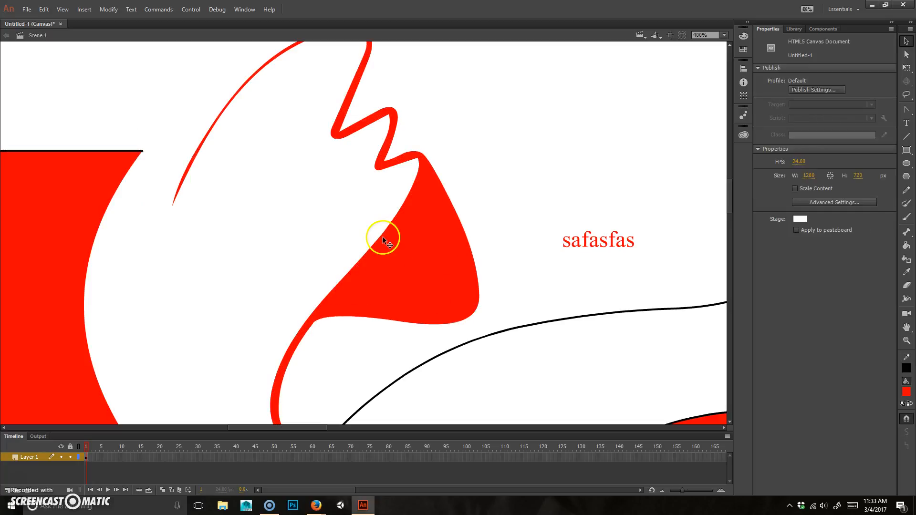
pyautogui.moveTo(382, 234); pyautogui.dragTo(336, 224)
pyautogui.scroll(-5, 253, 192)
pyautogui.scroll(5, 274, 233)
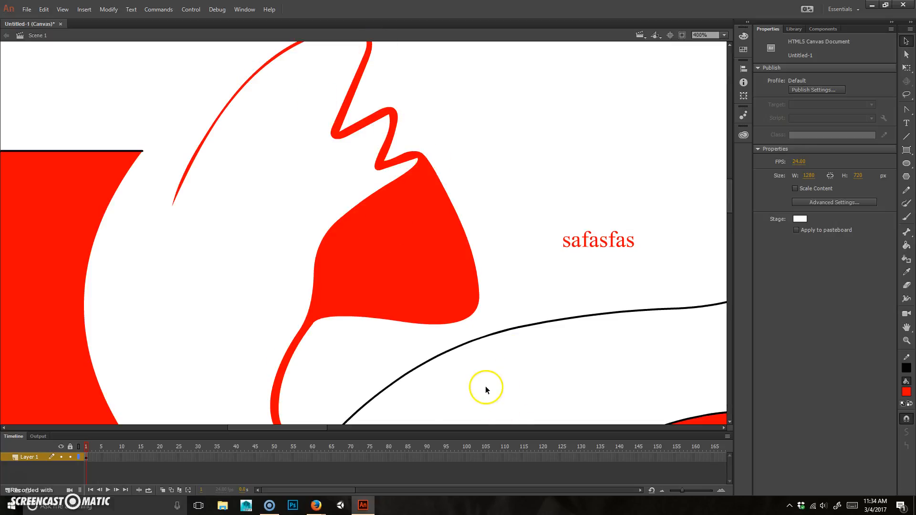
# Bend the upper part of the black Pencil line downward below the text
pyautogui.click(598, 312)
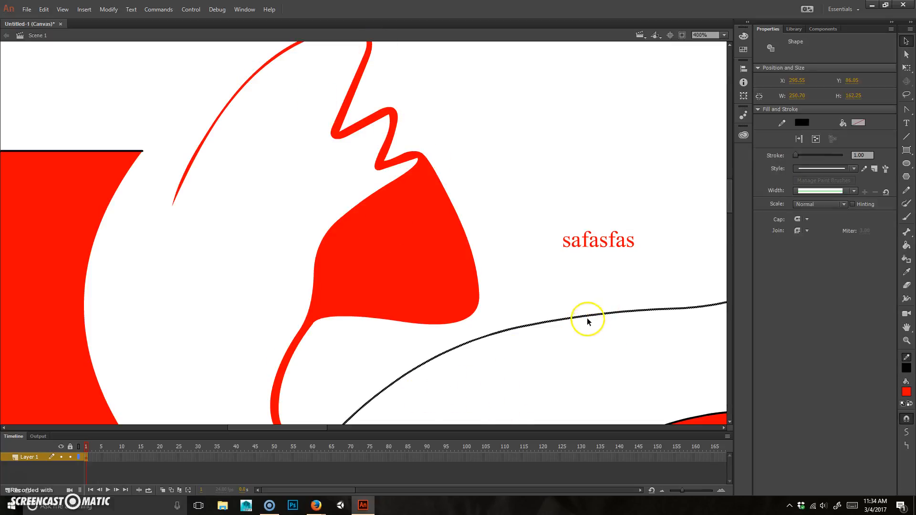
pyautogui.click(598, 322)
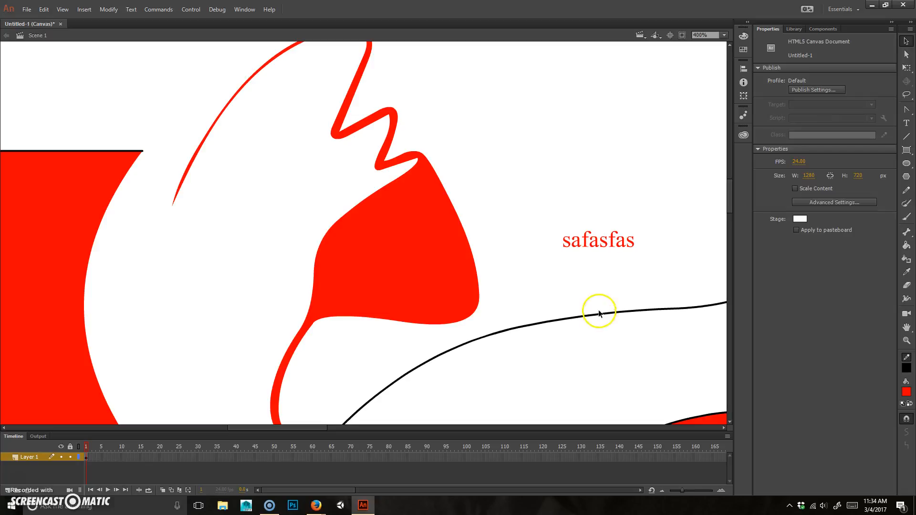
pyautogui.moveTo(603, 313)
pyautogui.mouseDown()
pyautogui.moveTo(593, 271)
pyautogui.moveTo(608, 356)
pyautogui.moveTo(511, 368)
pyautogui.moveTo(566, 354)
pyautogui.moveTo(568, 364)
pyautogui.mouseUp()
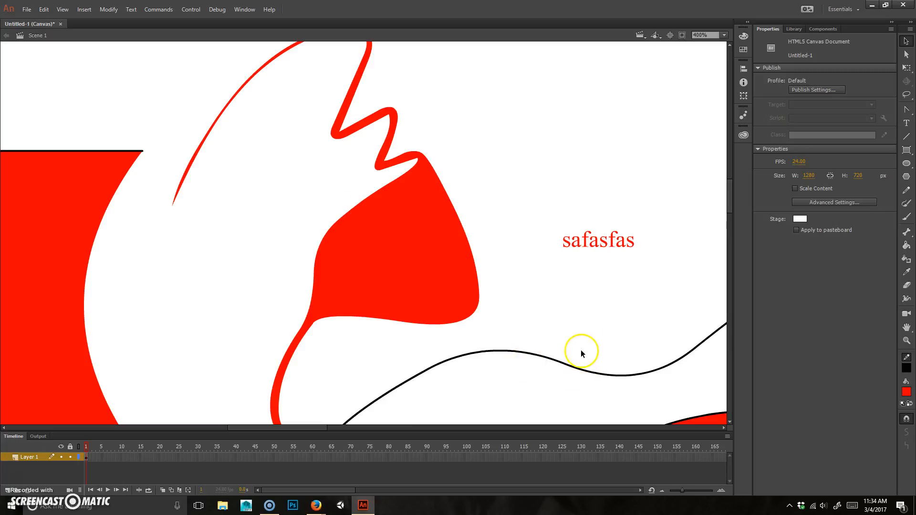
pyautogui.scroll(-5, 581, 352)
pyautogui.moveTo(555, 272); pyautogui.dragTo(381, 169)
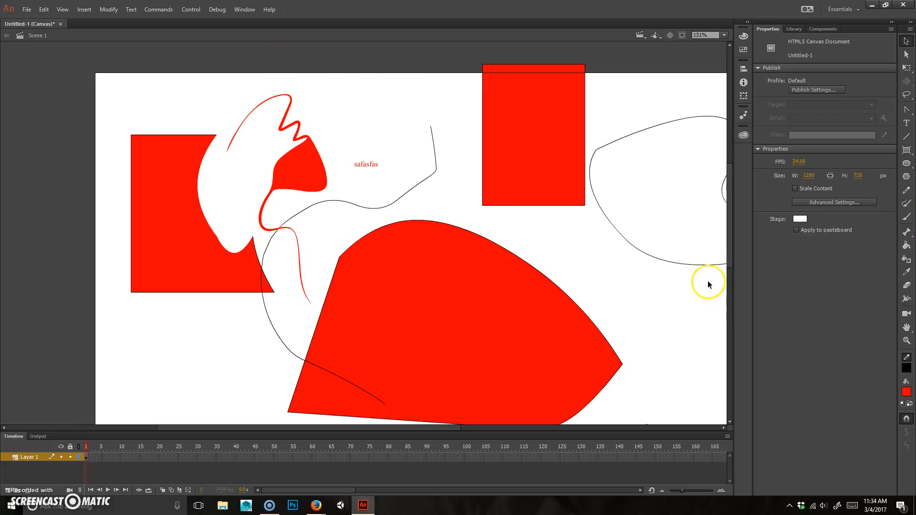
# Build a chain of three connected bones inside the upper red rectangle with the Bone tool
pyautogui.click(908, 233)
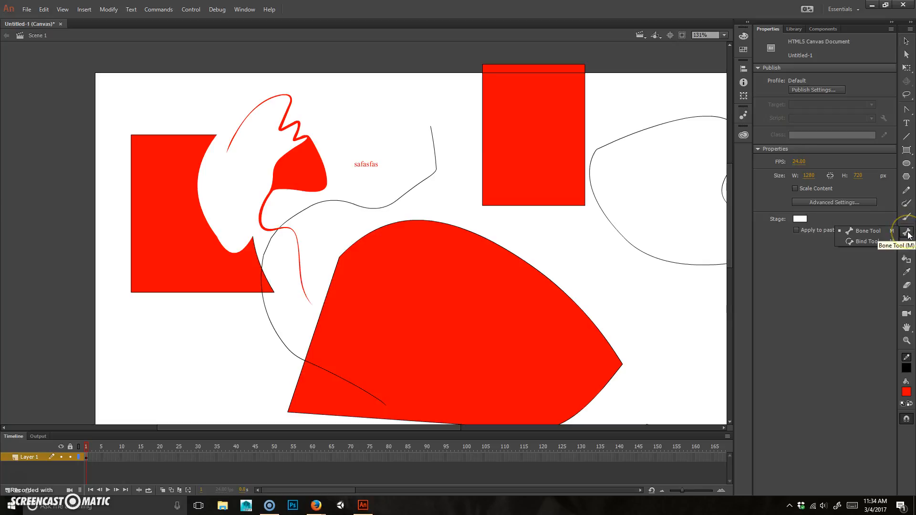
pyautogui.click(908, 233)
pyautogui.click(907, 232)
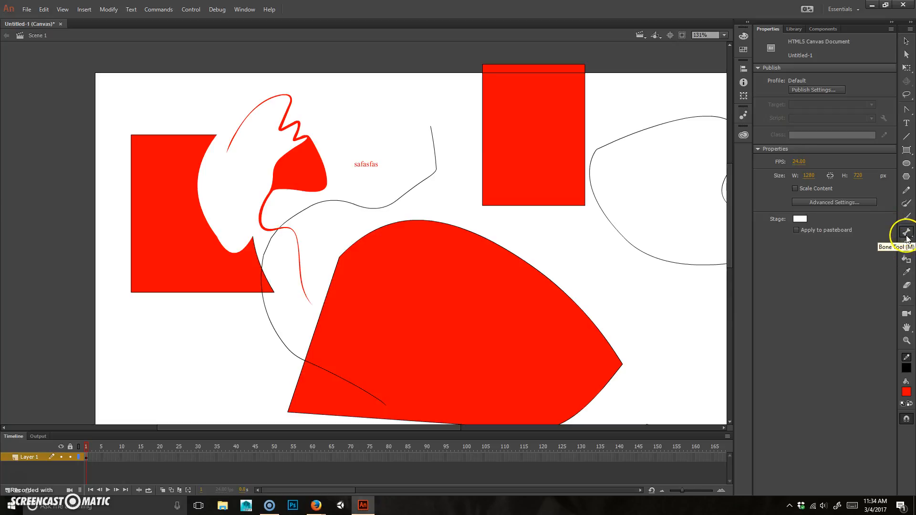
pyautogui.moveTo(525, 199); pyautogui.dragTo(547, 141)
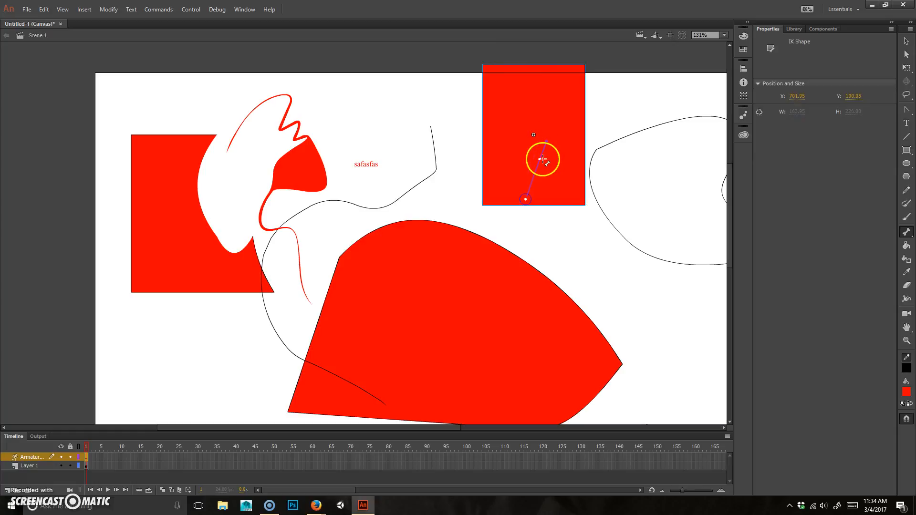
pyautogui.moveTo(547, 142); pyautogui.dragTo(507, 143)
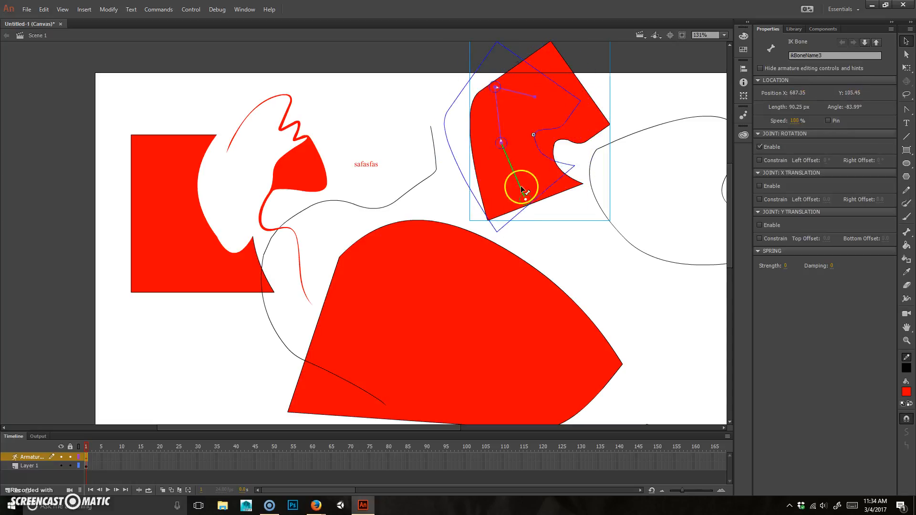
# Pose the boned rectangle by swinging its bones to the left, bending the shape into a zigzag
pyautogui.moveTo(524, 198); pyautogui.dragTo(449, 199)
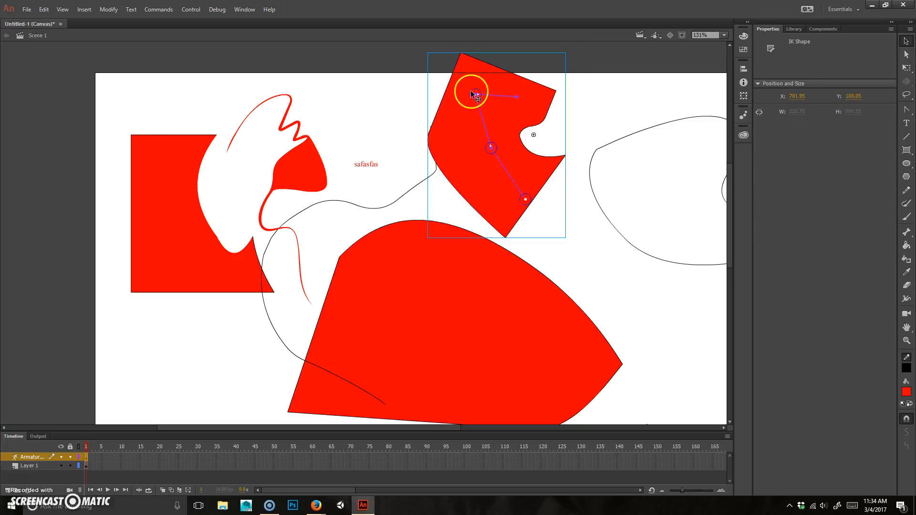
pyautogui.moveTo(516, 97); pyautogui.dragTo(401, 101)
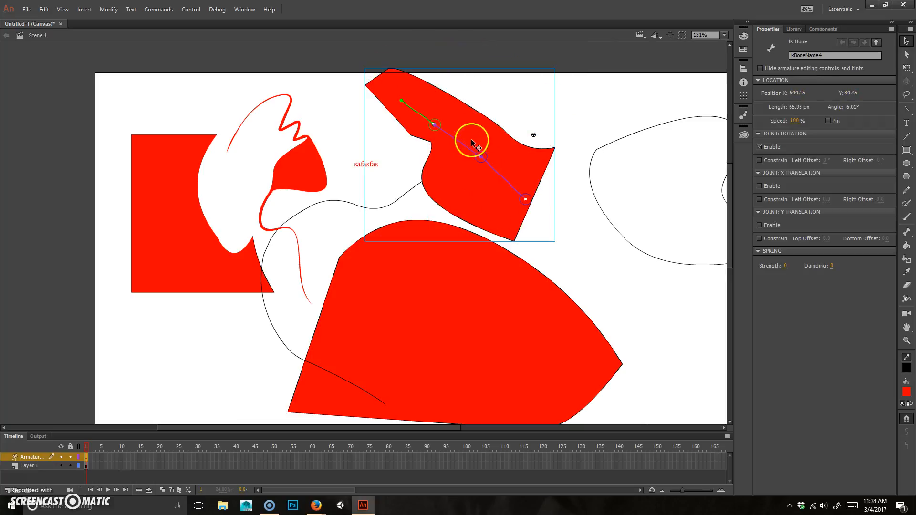
pyautogui.moveTo(483, 157); pyautogui.dragTo(453, 141)
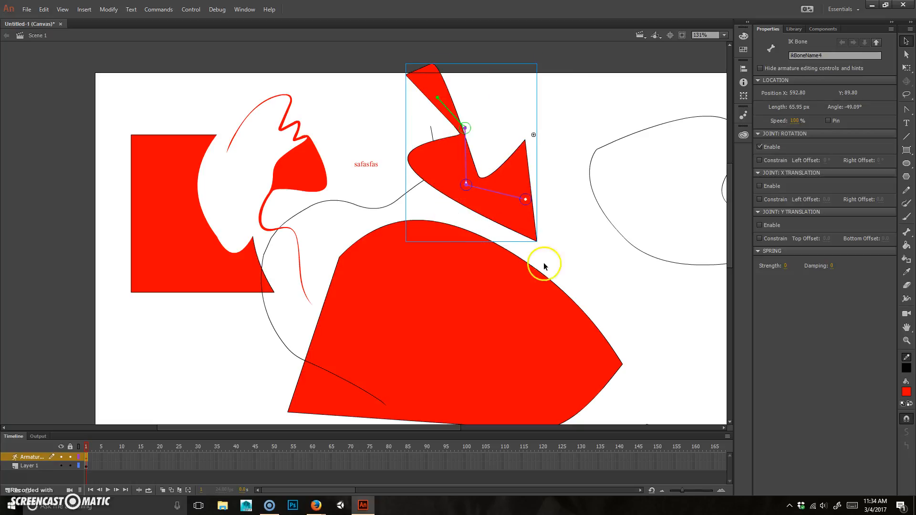
pyautogui.click(907, 233)
pyautogui.click(908, 233)
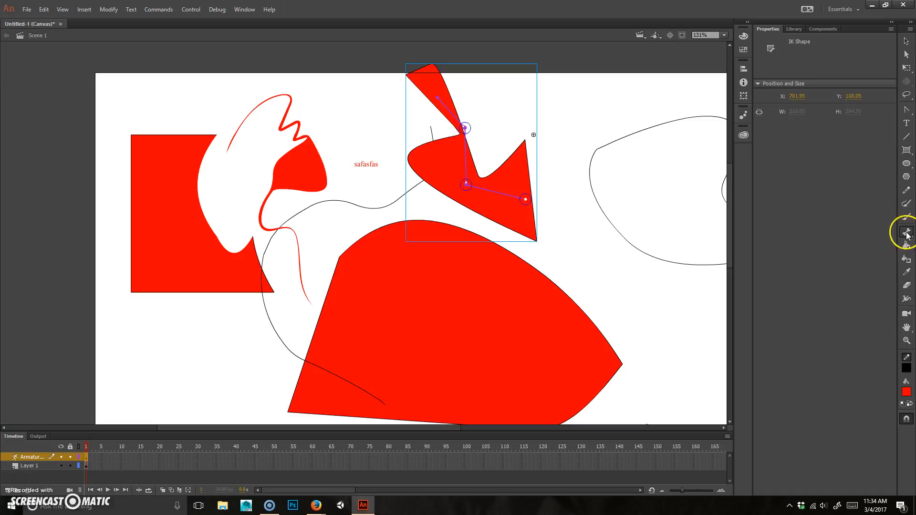
pyautogui.press('k')
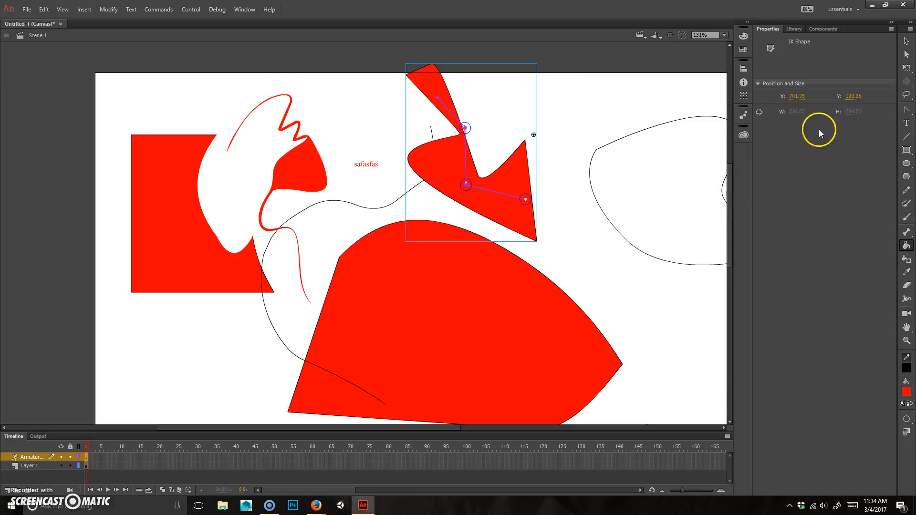
pyautogui.click(557, 198)
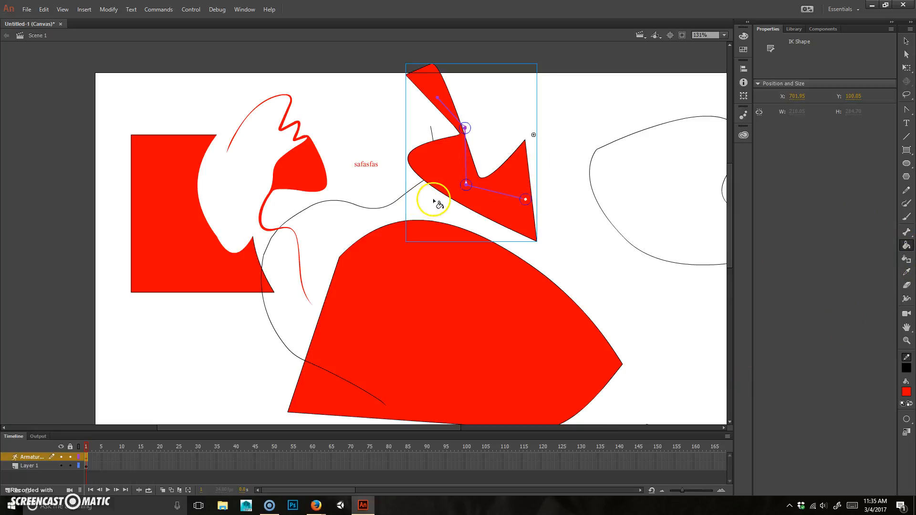
pyautogui.press('v')
pyautogui.click(907, 54)
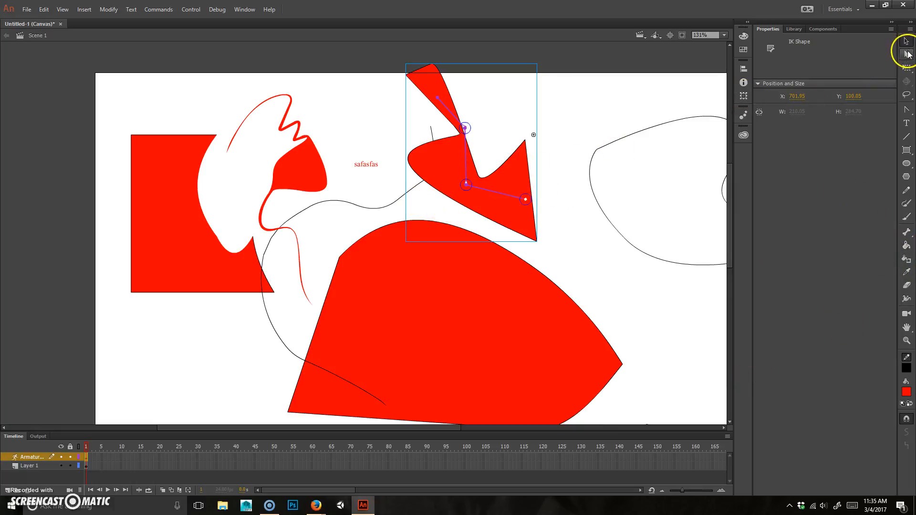
# Deselect the armature and use the Paint Bucket to fill the large shape, left cut-out shape, brush stroke and boned shape with teal
pyautogui.click(585, 262)
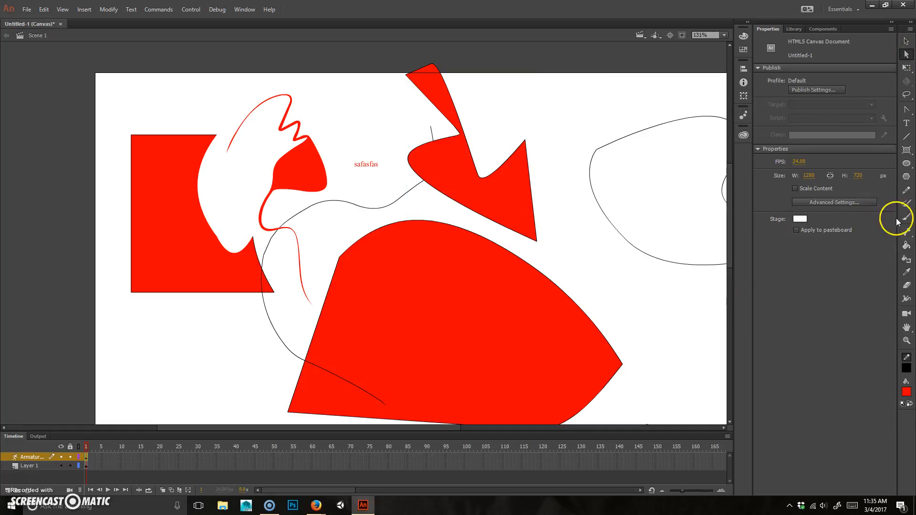
pyautogui.click(906, 245)
pyautogui.click(858, 82)
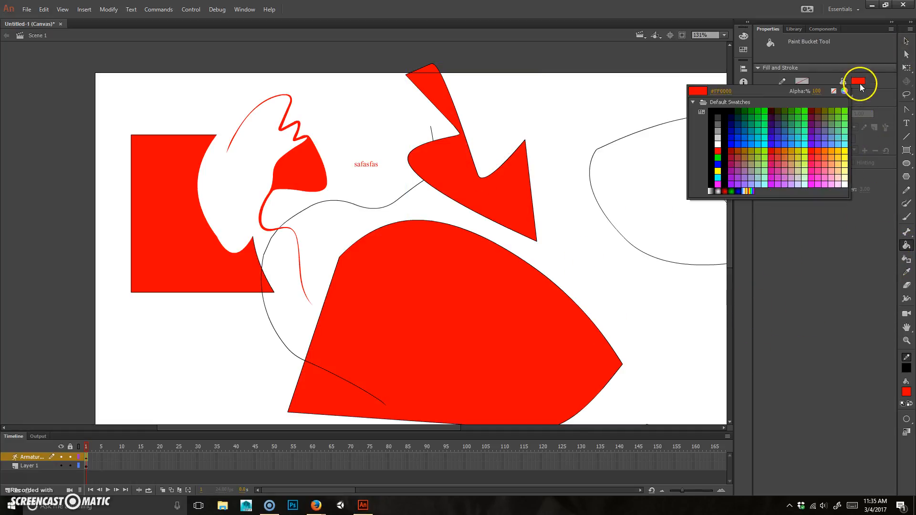
pyautogui.click(762, 131)
pyautogui.click(430, 338)
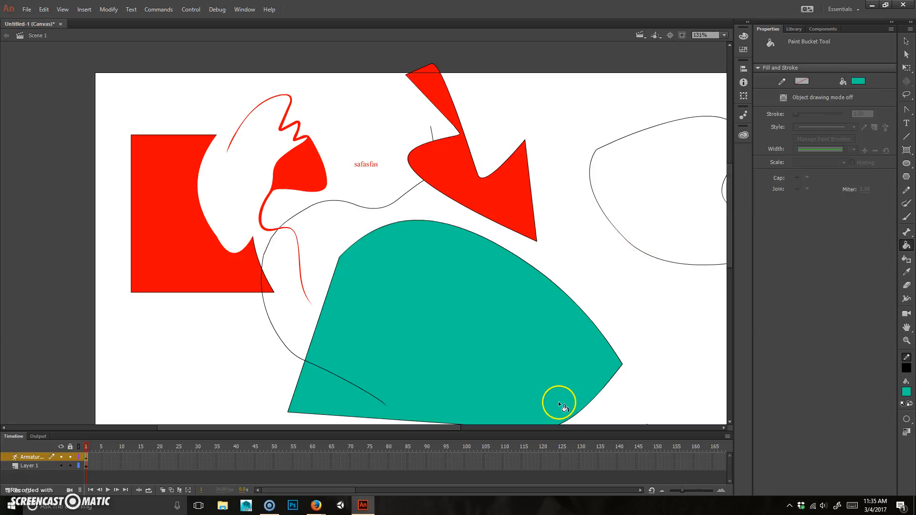
pyautogui.click(160, 251)
pyautogui.click(310, 171)
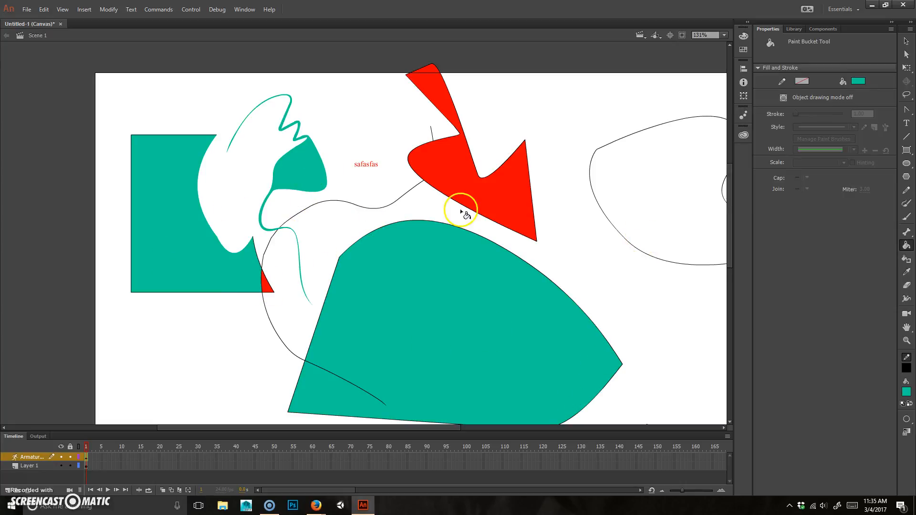
pyautogui.click(516, 211)
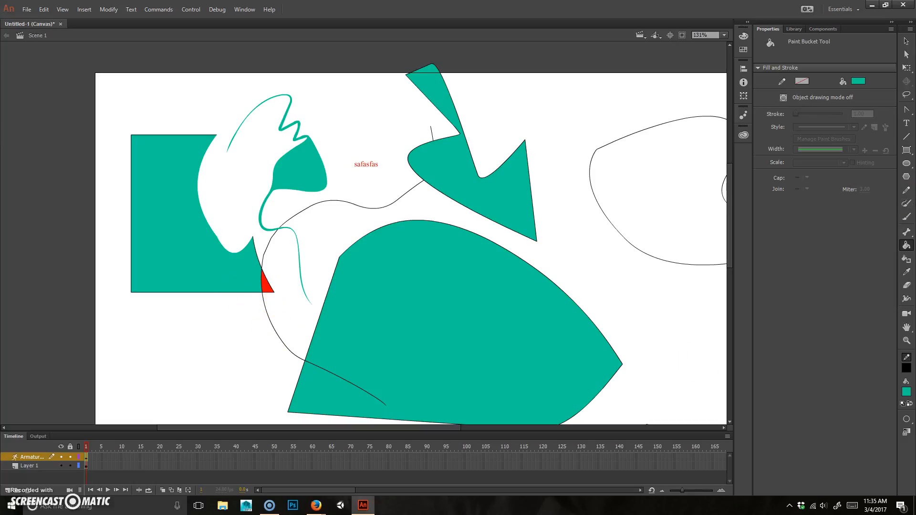
# Recolor two Pencil line segments and the curved outline on the stage's right side green with the Ink Bottle tool
pyautogui.click(908, 261)
pyautogui.click(340, 294)
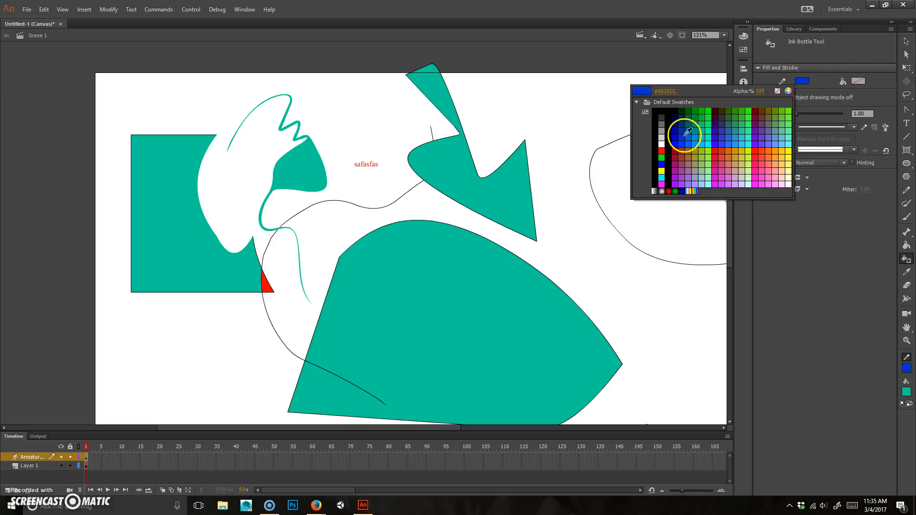
pyautogui.click(682, 130)
pyautogui.click(366, 210)
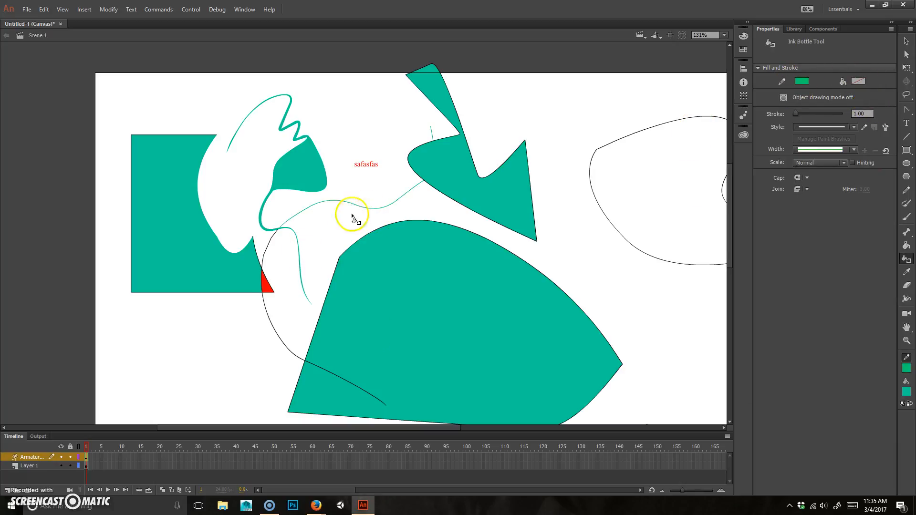
pyautogui.click(282, 344)
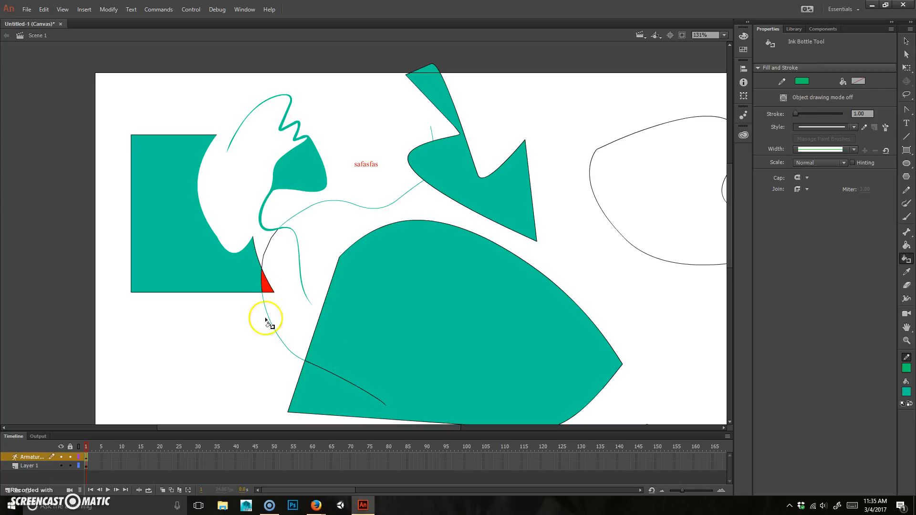
pyautogui.click(609, 221)
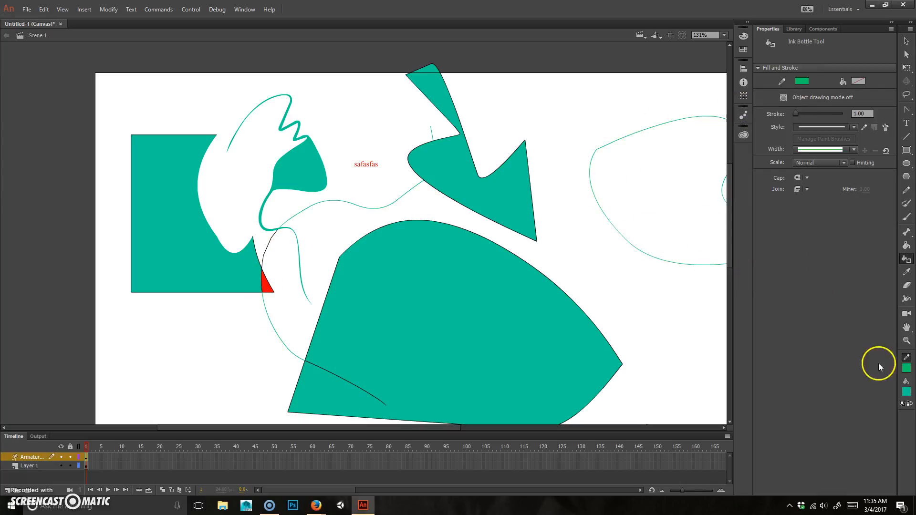
# Sample the large shape's teal fill with the Eyedropper, try it on the small red corner piece and undo the fill
pyautogui.click(906, 272)
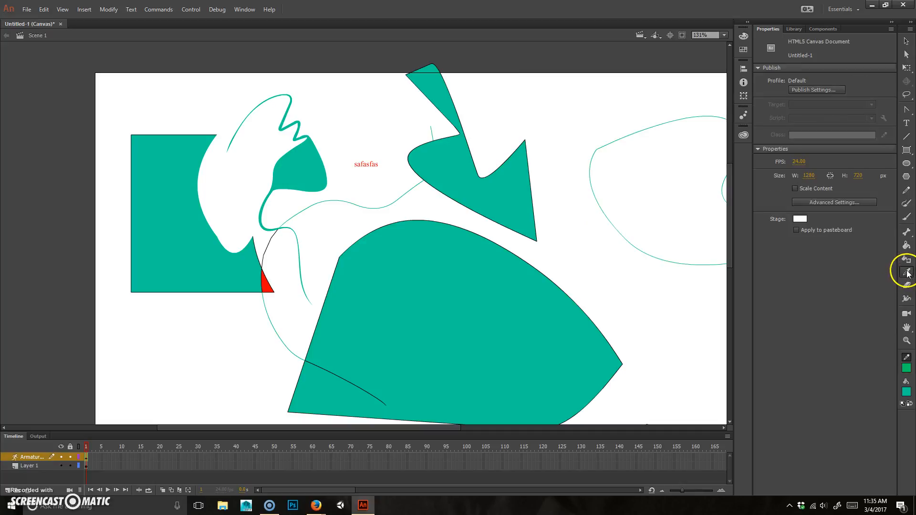
pyautogui.click(424, 263)
pyautogui.click(266, 284)
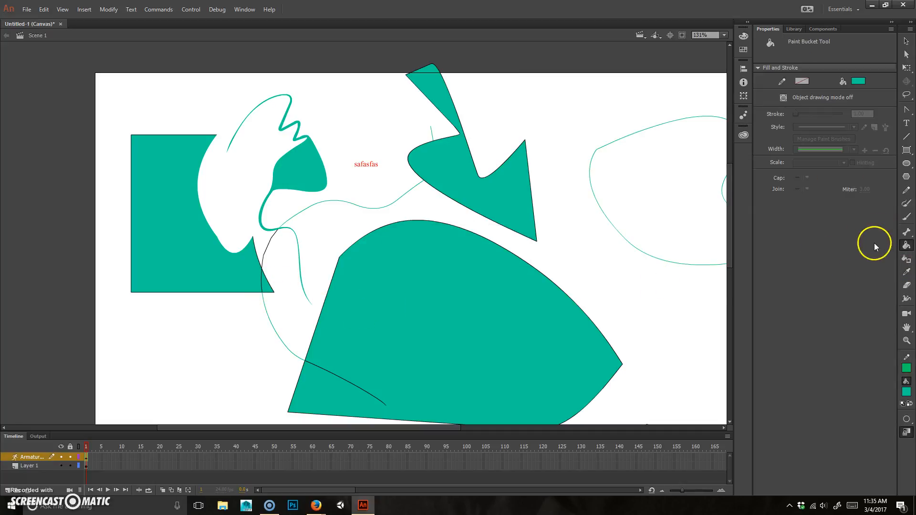
pyautogui.hotkey('ctrl', 'z')
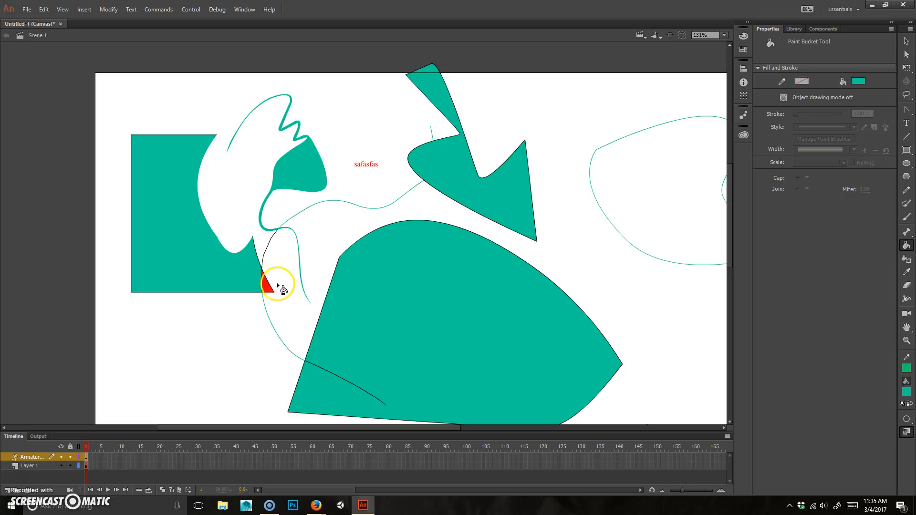
# Sample the red of the small corner piece with the Eyedropper and fill the left cut-out shape with it
pyautogui.press('i')
pyautogui.click(265, 284)
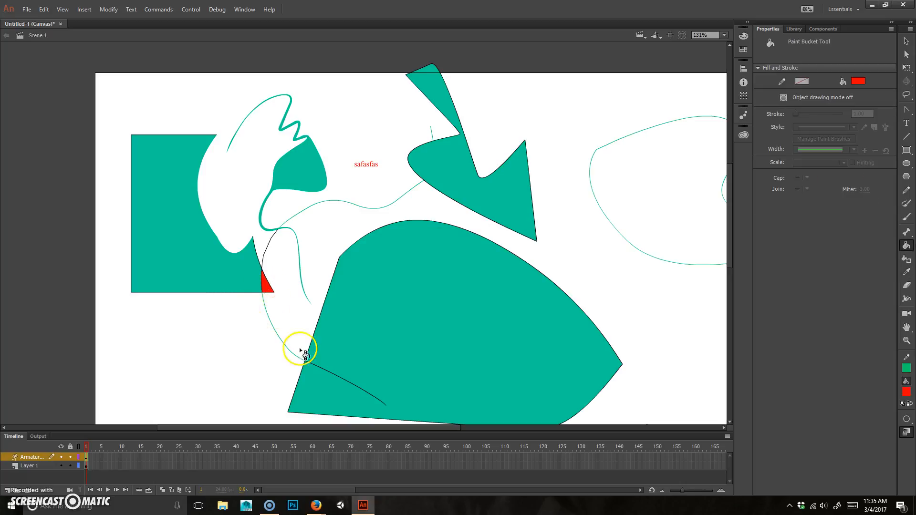
pyautogui.click(228, 278)
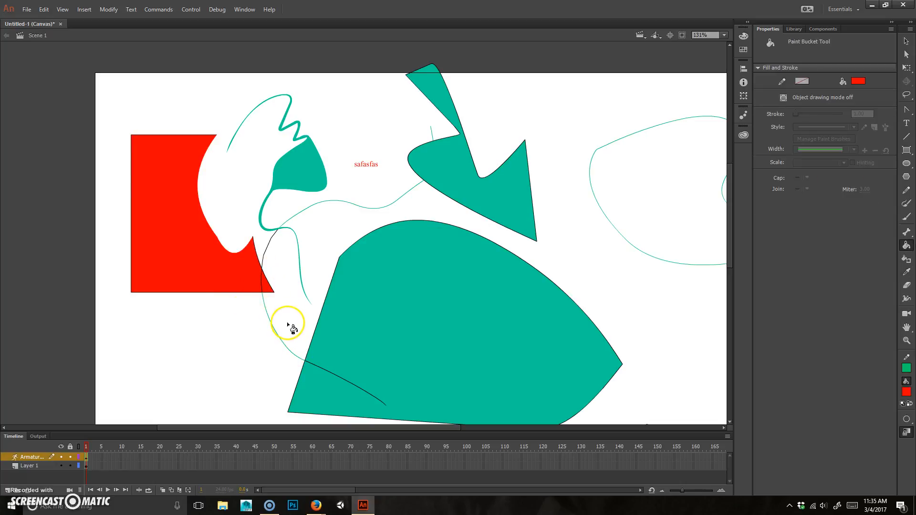
# Make Layer 1 active and erase a zigzag through the lower part of the red shape with the Eraser tool
pyautogui.click(907, 285)
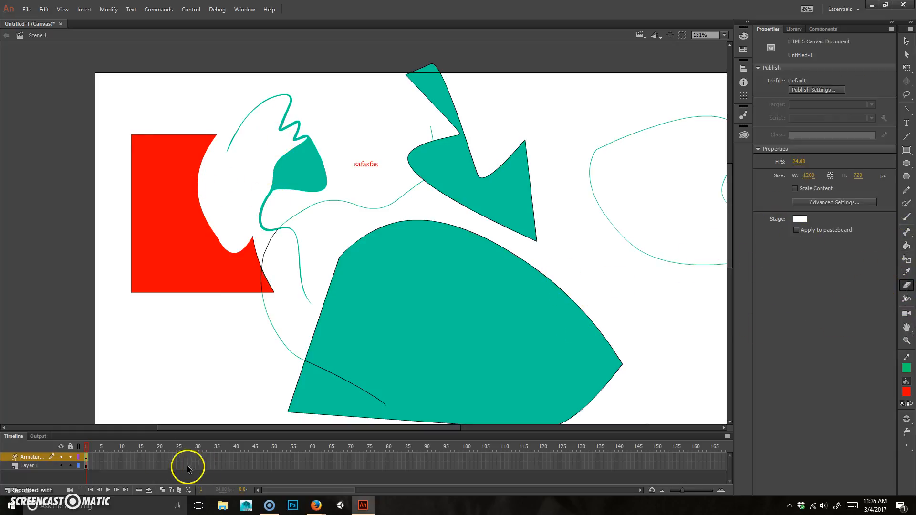
pyautogui.click(37, 465)
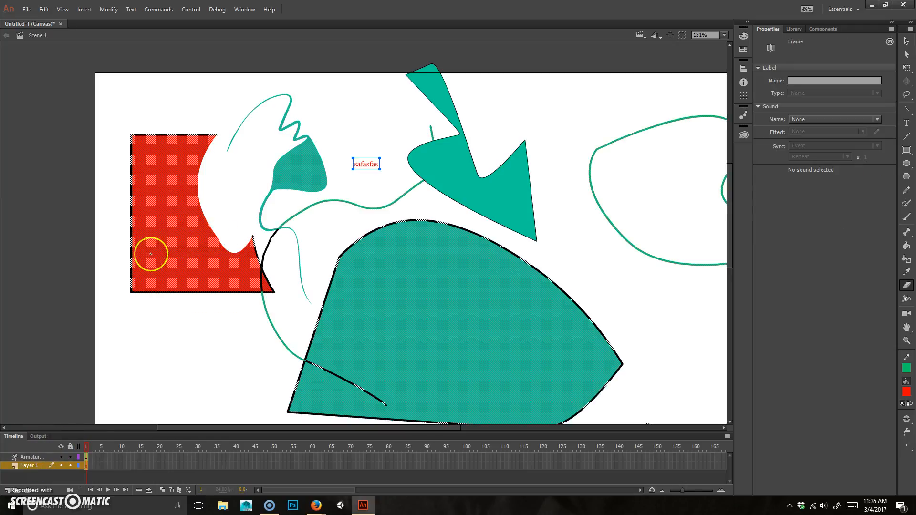
pyautogui.moveTo(218, 197)
pyautogui.mouseDown()
pyautogui.moveTo(174, 231)
pyautogui.moveTo(221, 278)
pyautogui.moveTo(220, 289)
pyautogui.mouseUp()
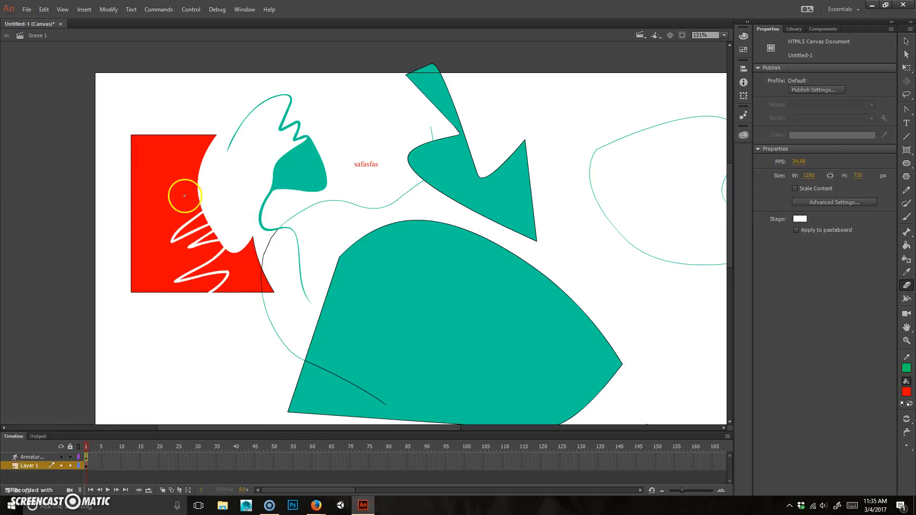
# Pan across the stage with the Hand tool to bring the curves beside the large teal shape into view
pyautogui.click(906, 299)
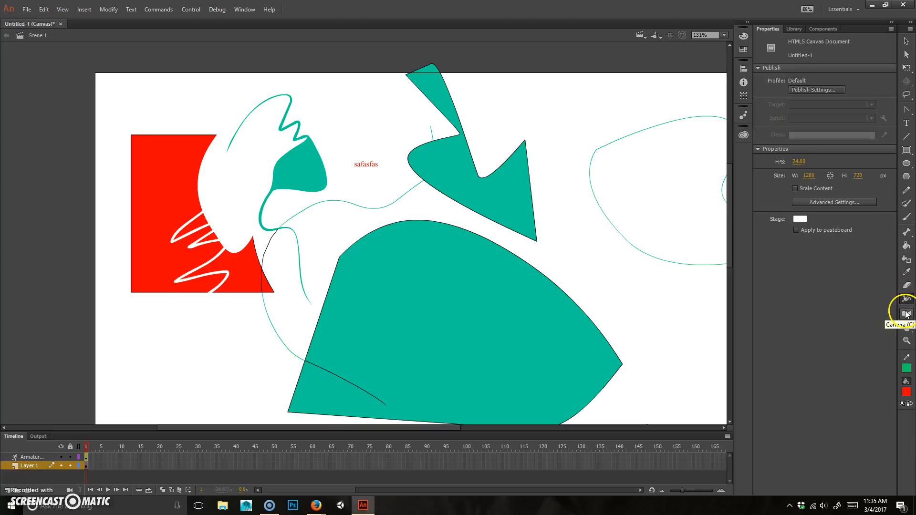
pyautogui.click(905, 328)
pyautogui.moveTo(310, 289); pyautogui.dragTo(442, 256)
pyautogui.moveTo(558, 242); pyautogui.dragTo(511, 209)
pyautogui.click(907, 40)
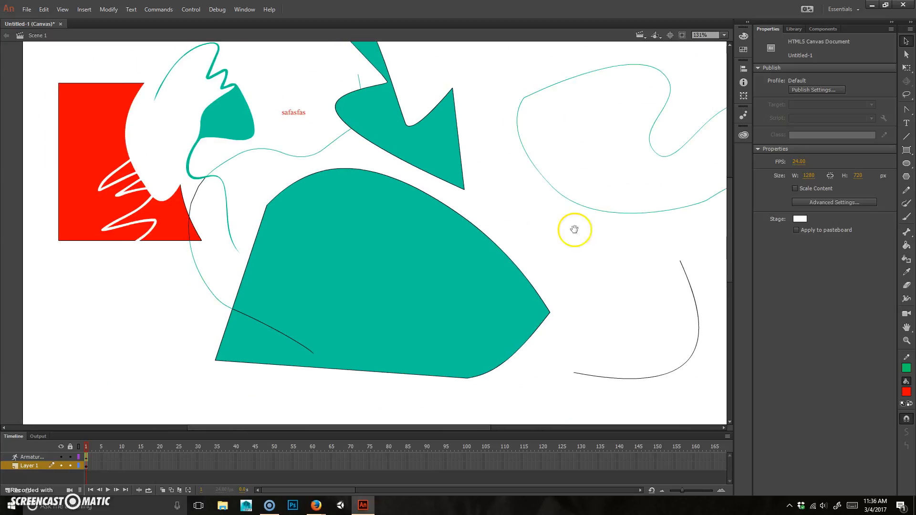
# Zoom in on the large teal shape with the Zoom tool and back out until the whole stage is in view
pyautogui.click(907, 342)
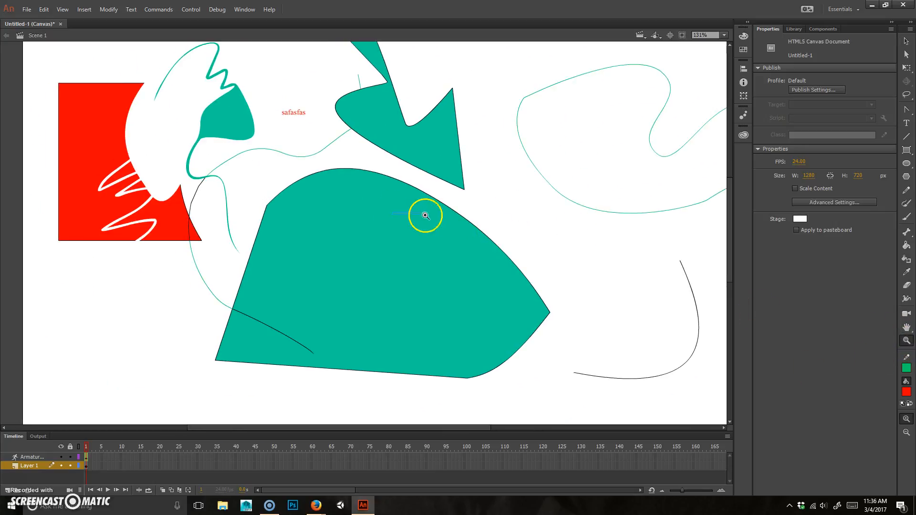
pyautogui.click(461, 258)
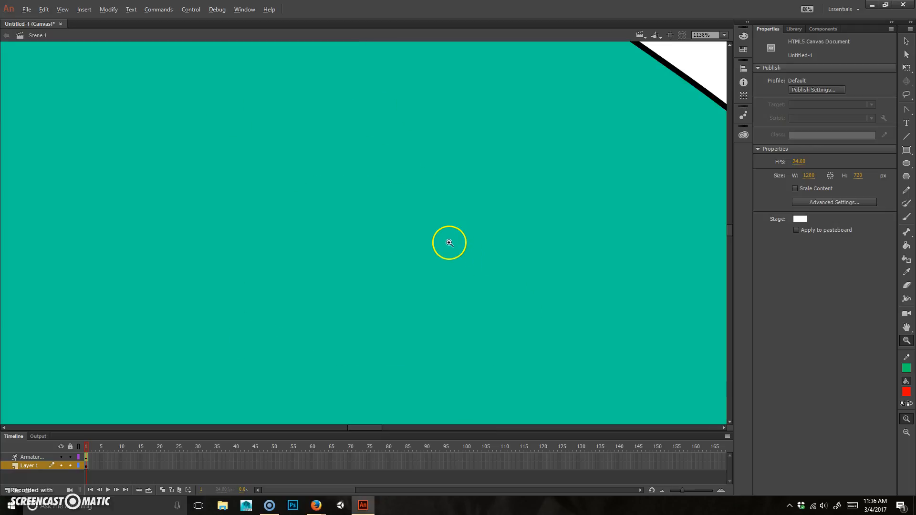
pyautogui.keyDown('alt'); pyautogui.click(450, 245); pyautogui.keyUp('alt')
pyautogui.keyDown('alt'); pyautogui.click(450, 242); pyautogui.keyUp('alt')
pyautogui.keyDown('alt'); pyautogui.click(450, 243); pyautogui.keyUp('alt')
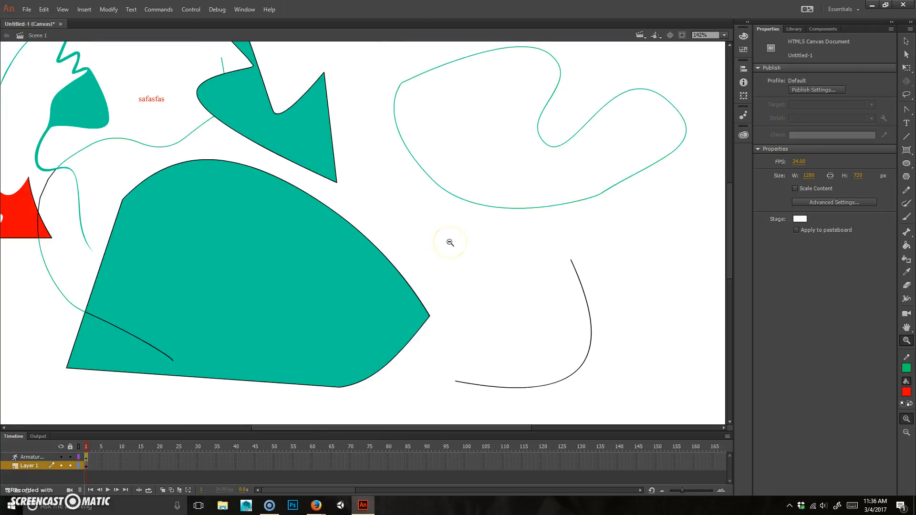
pyautogui.keyDown('alt'); pyautogui.click(450, 243); pyautogui.keyUp('alt')
pyautogui.click(354, 258)
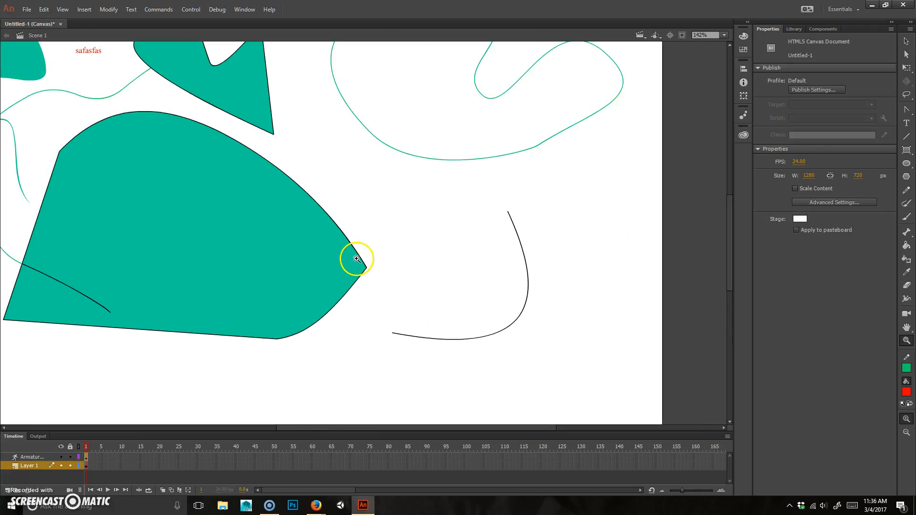
pyautogui.keyDown('alt'); pyautogui.click(382, 252); pyautogui.keyUp('alt')
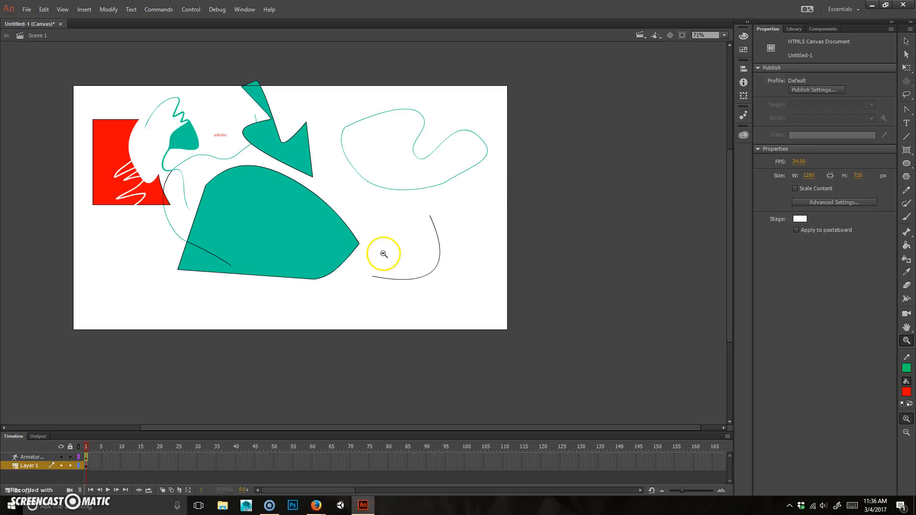
pyautogui.click(491, 180)
pyautogui.keyDown('alt'); pyautogui.click(490, 180); pyautogui.keyUp('alt')
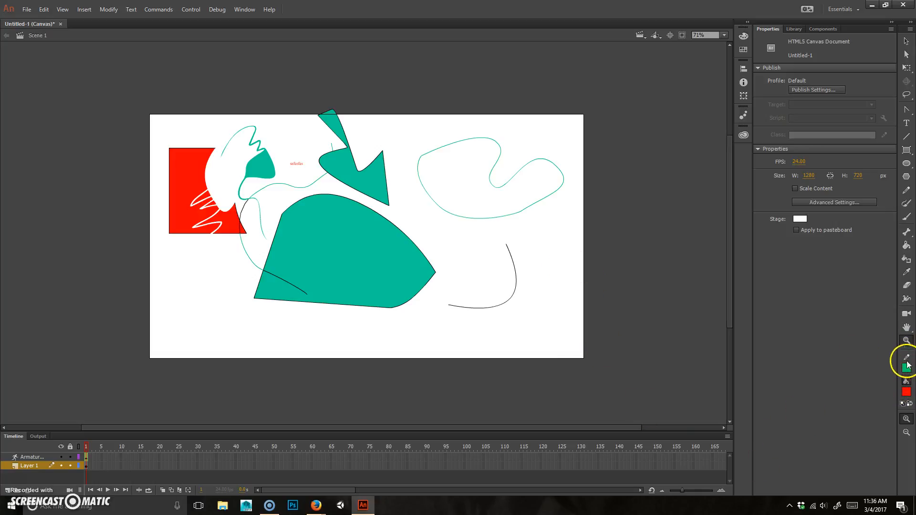
# Draw a light orange, square-cornered rectangle with a dark stroke over the black curve beside the large teal shape, using the Rectangle tool
pyautogui.click(907, 41)
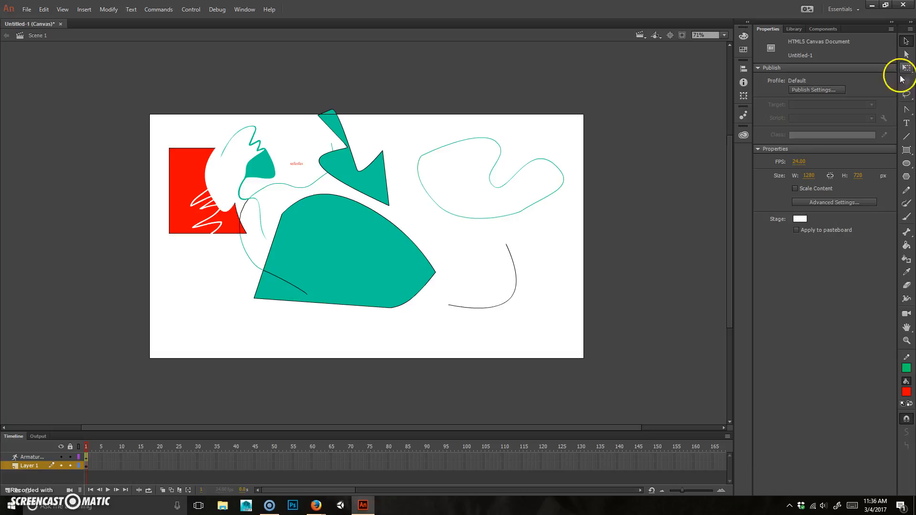
pyautogui.click(906, 190)
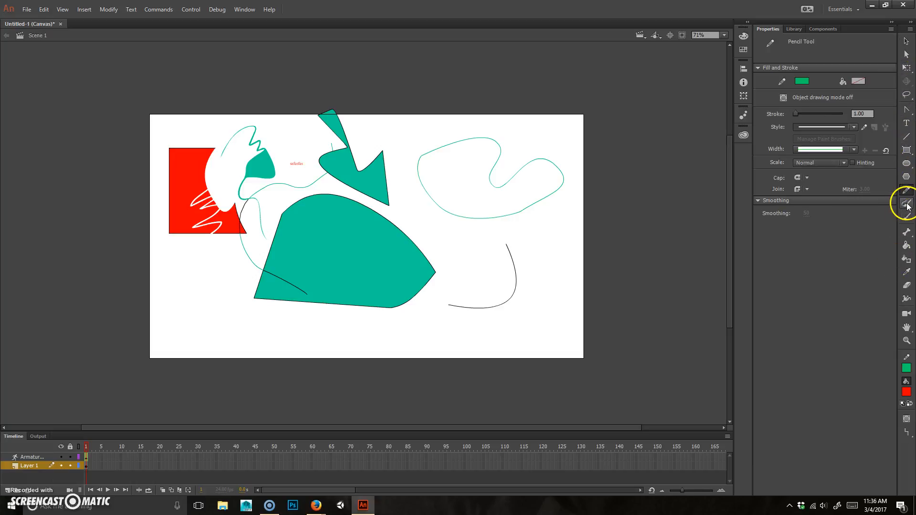
pyautogui.click(907, 152)
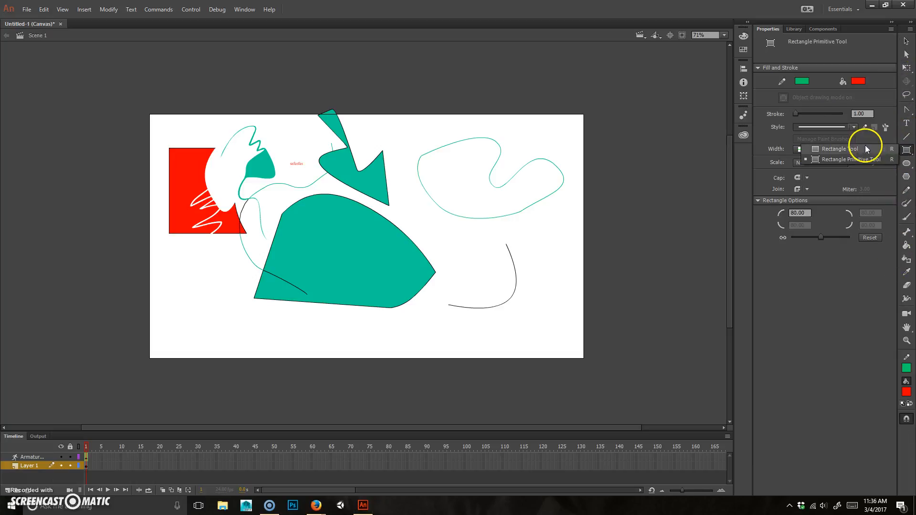
pyautogui.click(905, 369)
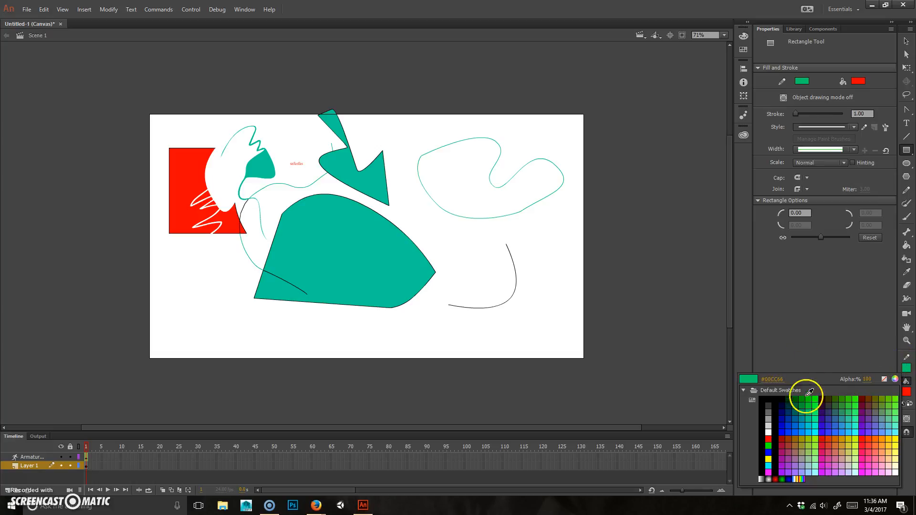
pyautogui.click(792, 391)
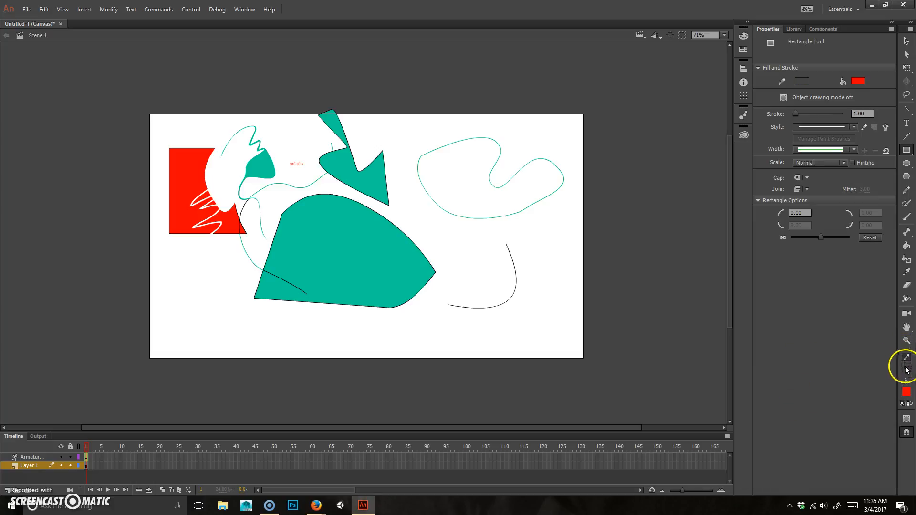
pyautogui.click(903, 390)
pyautogui.click(894, 351)
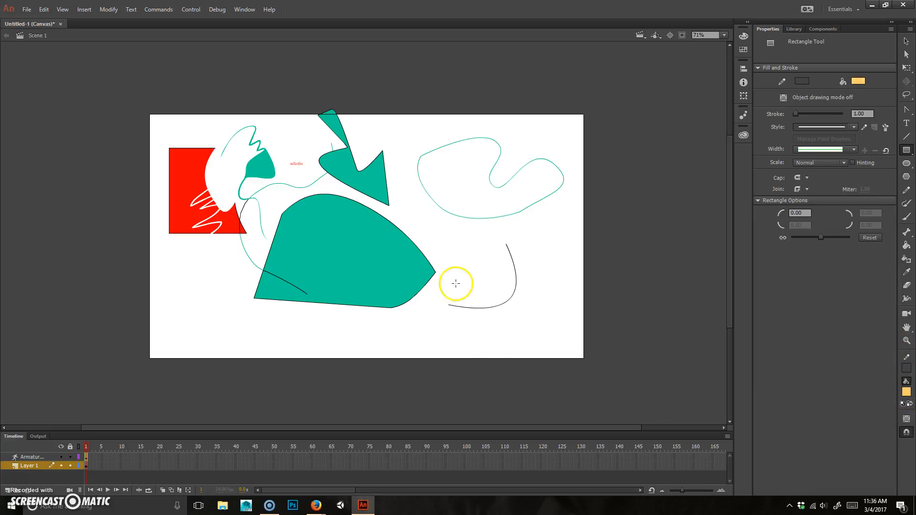
pyautogui.moveTo(432, 330); pyautogui.dragTo(561, 241)
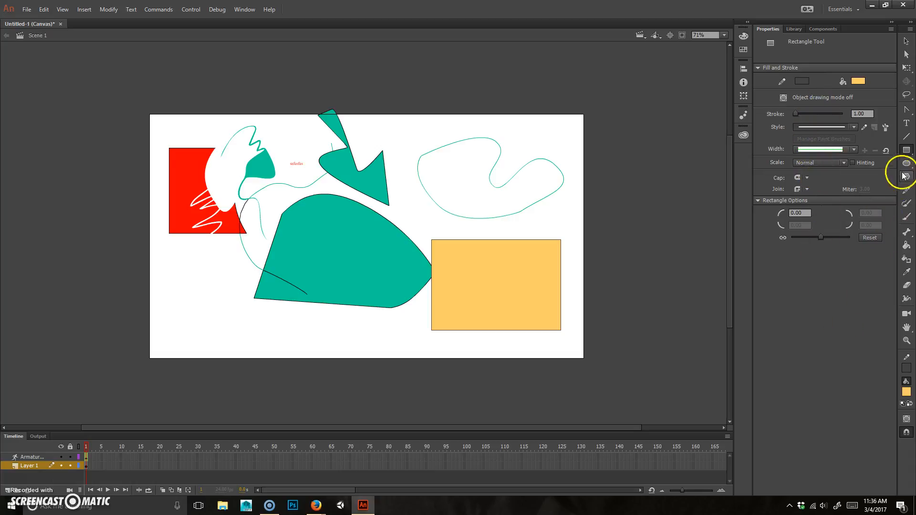
# Try the Brush tool in Paint Fills mode with orange scribbles across the large teal shape, undoing each one
pyautogui.click(905, 219)
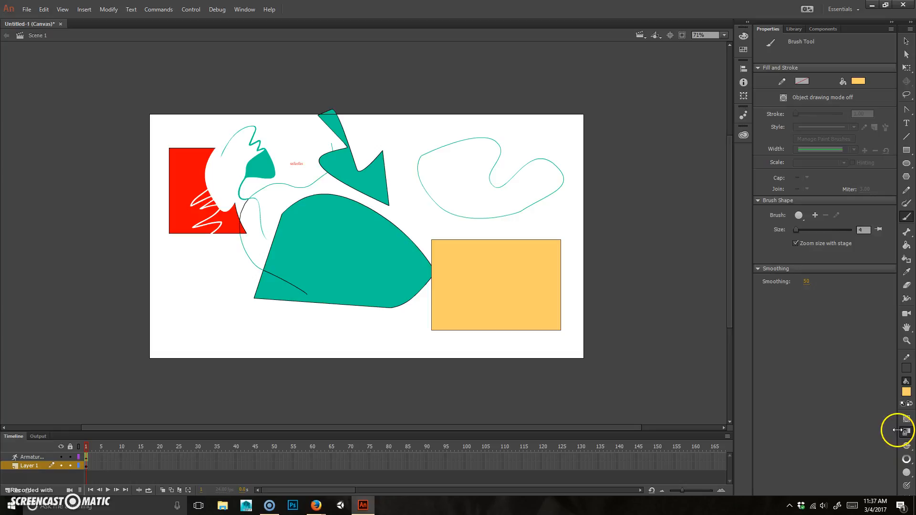
pyautogui.click(908, 446)
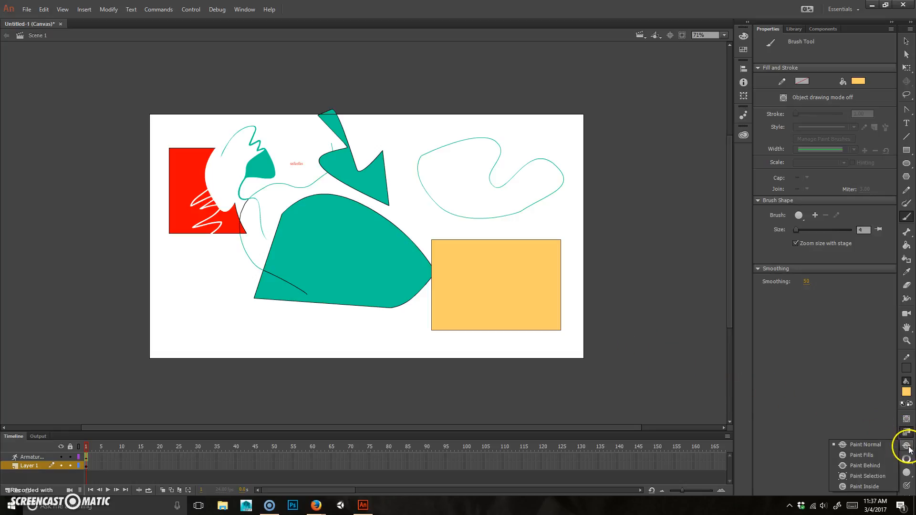
pyautogui.click(876, 454)
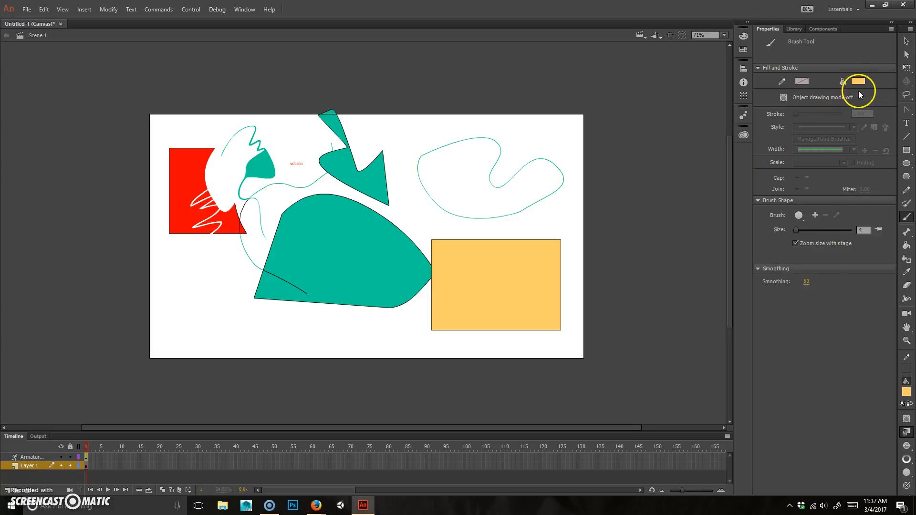
pyautogui.moveTo(395, 206)
pyautogui.mouseDown()
pyautogui.moveTo(362, 267)
pyautogui.moveTo(349, 321)
pyautogui.moveTo(369, 279)
pyautogui.moveTo(391, 304)
pyautogui.mouseUp()
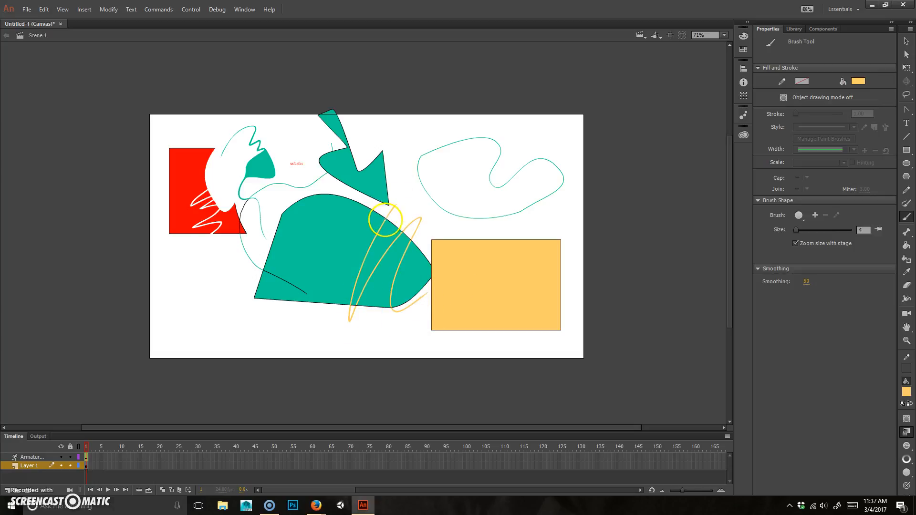
pyautogui.hotkey('ctrl', 'z')
pyautogui.moveTo(400, 200)
pyautogui.mouseDown()
pyautogui.moveTo(359, 278)
pyautogui.moveTo(399, 234)
pyautogui.moveTo(380, 333)
pyautogui.mouseUp()
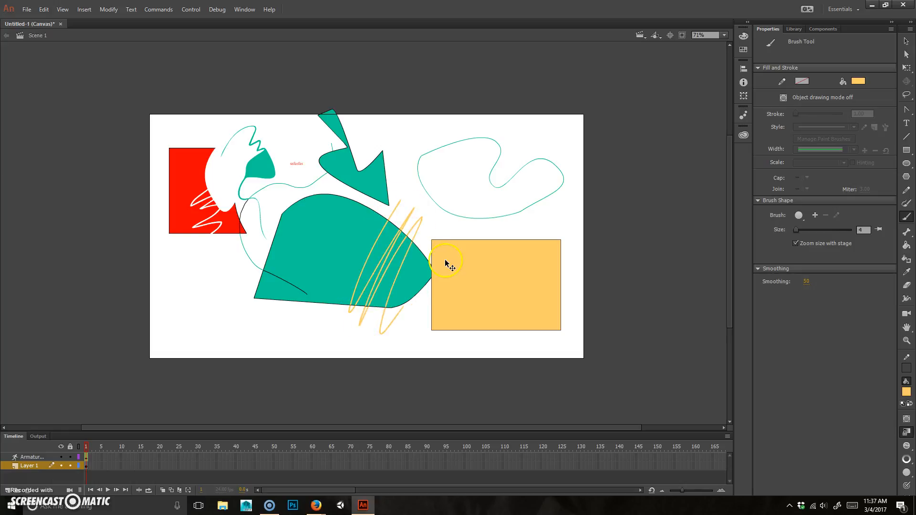
pyautogui.hotkey('ctrl', 'z')
# Try the brush in Paint Normal mode with an orange stroke across the large teal shape's outline, inspect it closely and undo it
pyautogui.click(907, 419)
pyautogui.click(906, 419)
pyautogui.click(906, 433)
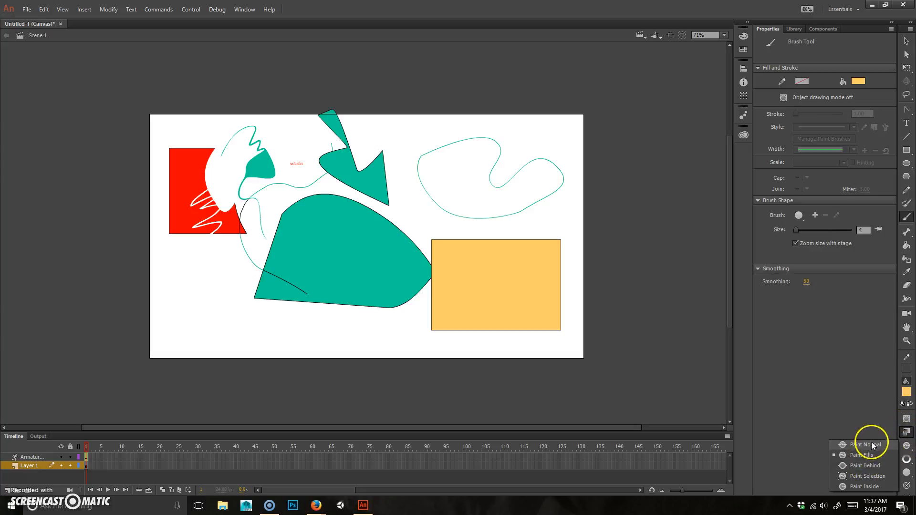
pyautogui.click(872, 445)
pyautogui.moveTo(403, 203); pyautogui.dragTo(357, 303)
pyautogui.moveTo(394, 214); pyautogui.dragTo(396, 223)
pyautogui.hotkey('ctrl', '=')
pyautogui.hotkey('ctrl', '=')
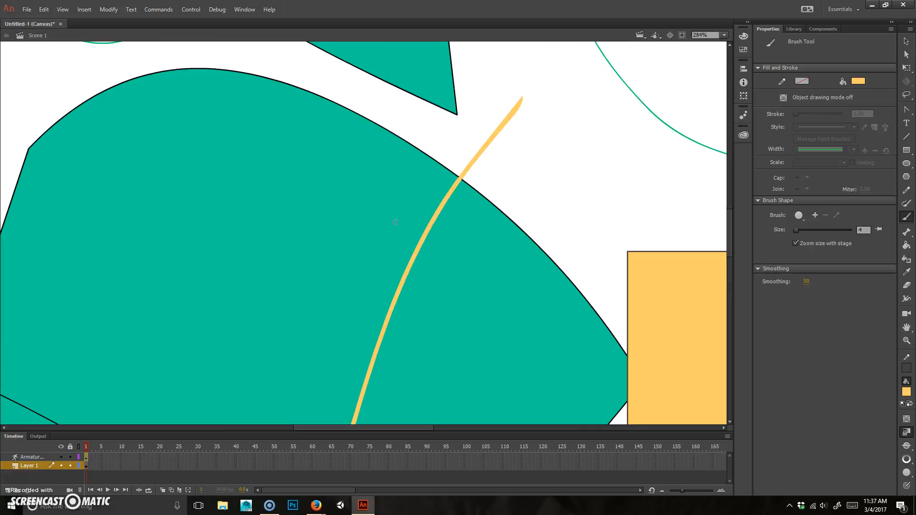
pyautogui.hotkey('ctrl', 'z')
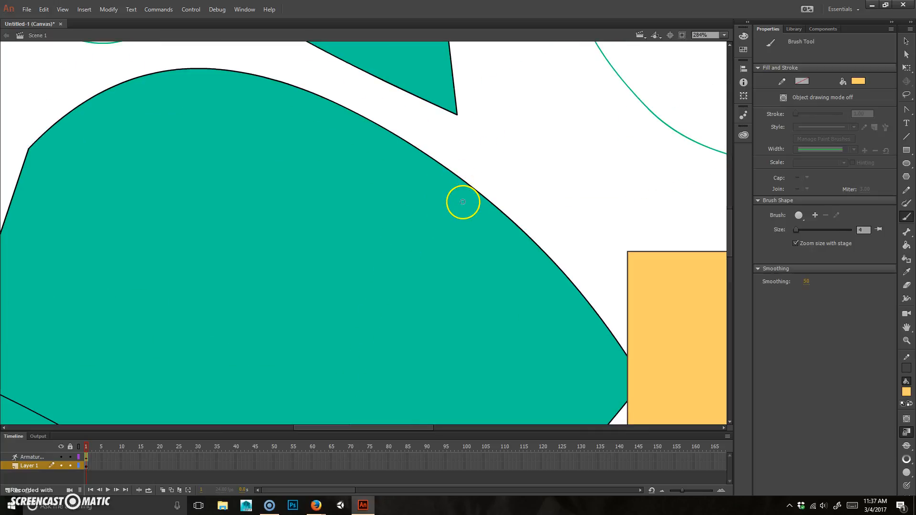
# Try the brush in Paint Behind mode with an orange scribble over the large shape's upper edge and undo it
pyautogui.click(907, 447)
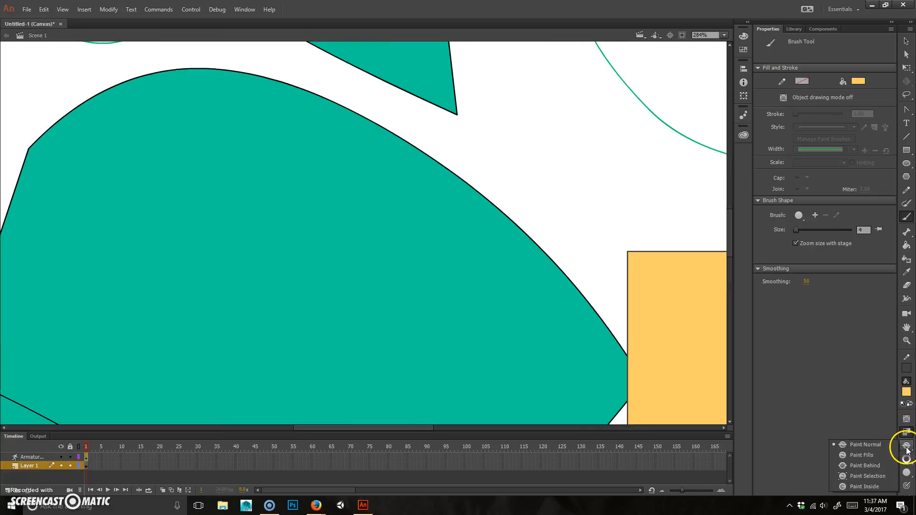
pyautogui.click(877, 465)
pyautogui.moveTo(523, 125)
pyautogui.mouseDown()
pyautogui.moveTo(460, 137)
pyautogui.moveTo(381, 135)
pyautogui.moveTo(317, 163)
pyautogui.mouseUp()
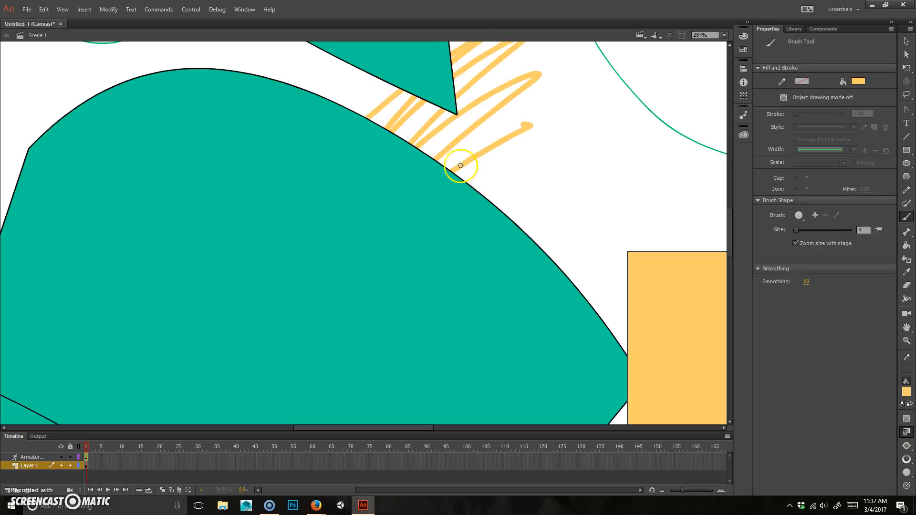
pyautogui.hotkey('ctrl', 'z')
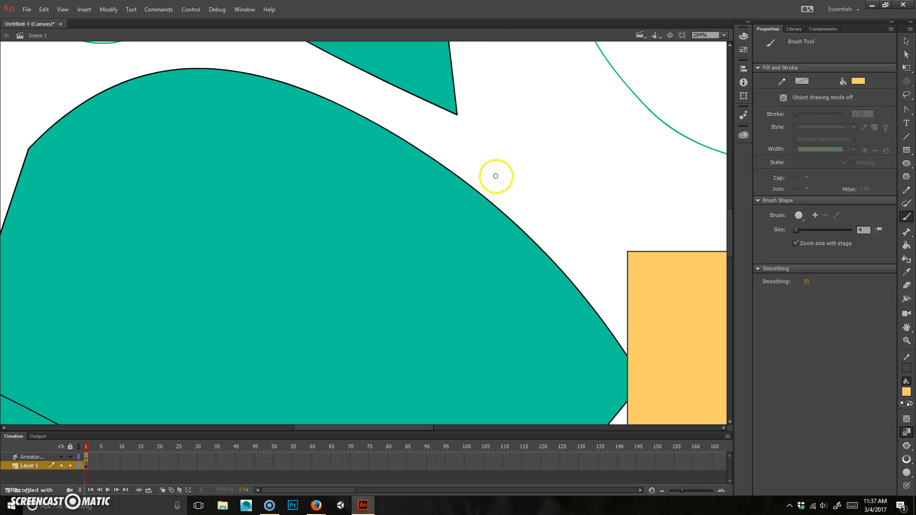
# Try the brush in Paint Inside mode with an orange scribble from the blank stage into the large teal shape and undo it
pyautogui.click(907, 446)
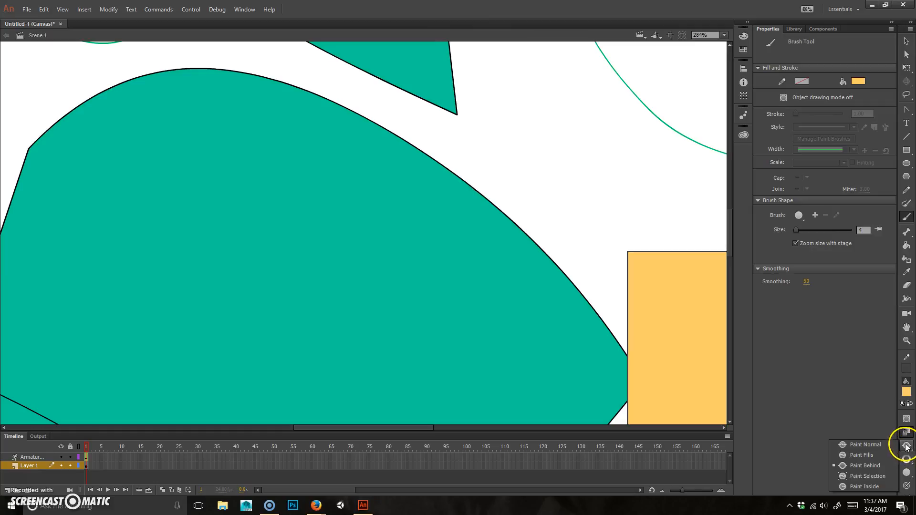
pyautogui.click(877, 485)
pyautogui.moveTo(533, 125)
pyautogui.mouseDown()
pyautogui.moveTo(402, 306)
pyautogui.moveTo(437, 114)
pyautogui.mouseUp()
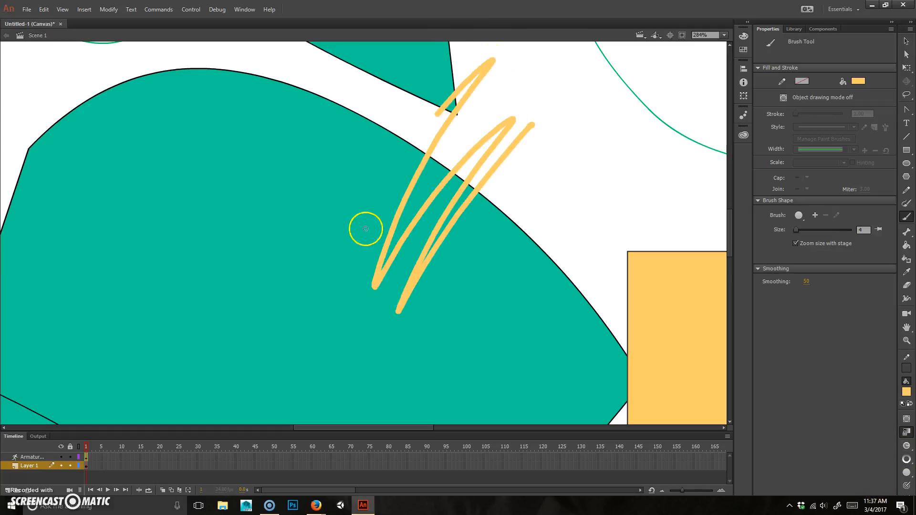
pyautogui.moveTo(365, 228); pyautogui.dragTo(329, 243)
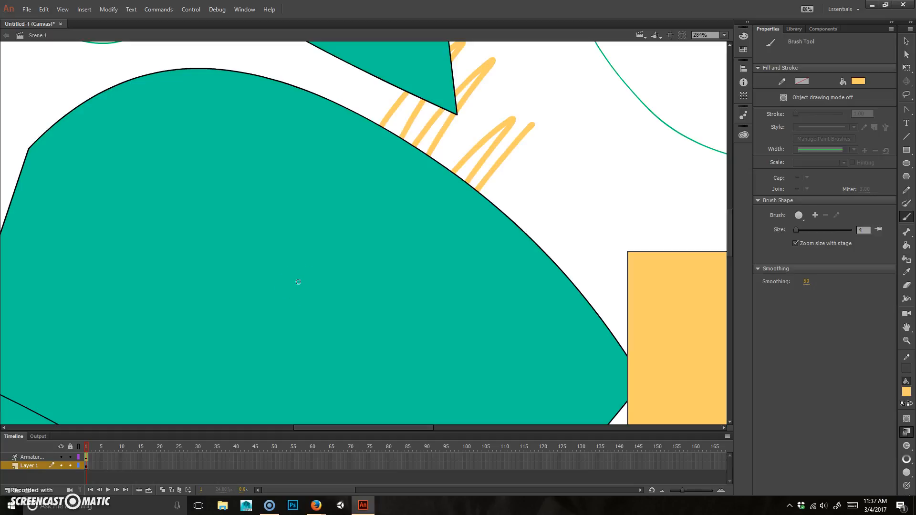
pyautogui.hotkey('ctrl', 'z')
# Switch the Brush tool to Paint Normal mode and increase the brush size to 14
pyautogui.click(906, 446)
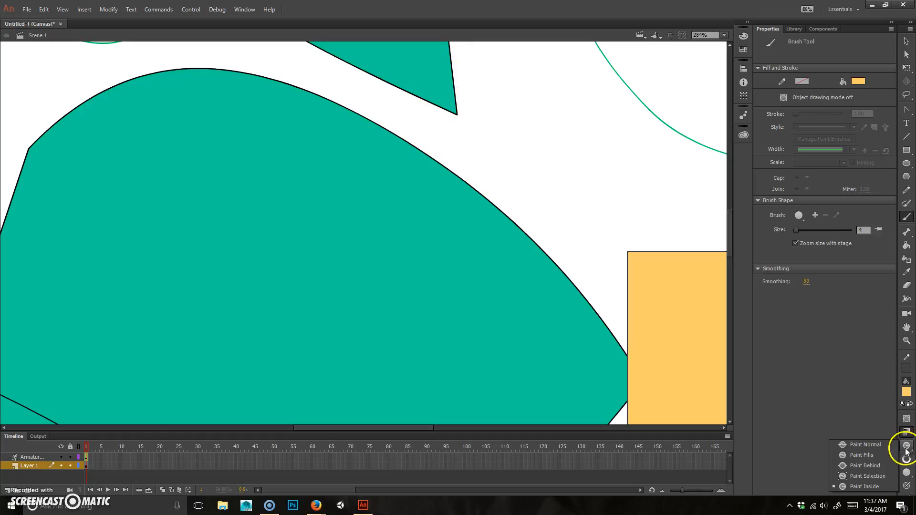
pyautogui.click(872, 452)
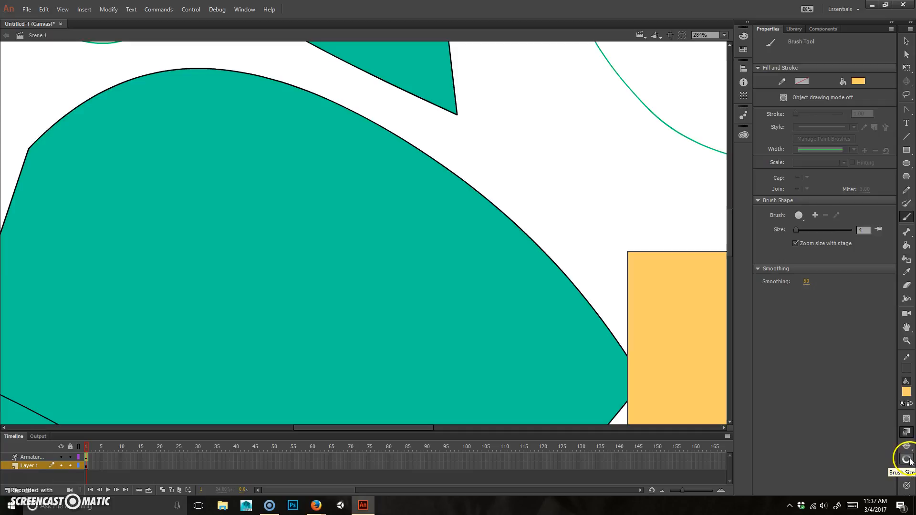
pyautogui.click(907, 461)
pyautogui.click(883, 439)
pyautogui.click(906, 460)
pyautogui.click(869, 385)
pyautogui.press(']')
pyautogui.press(']')
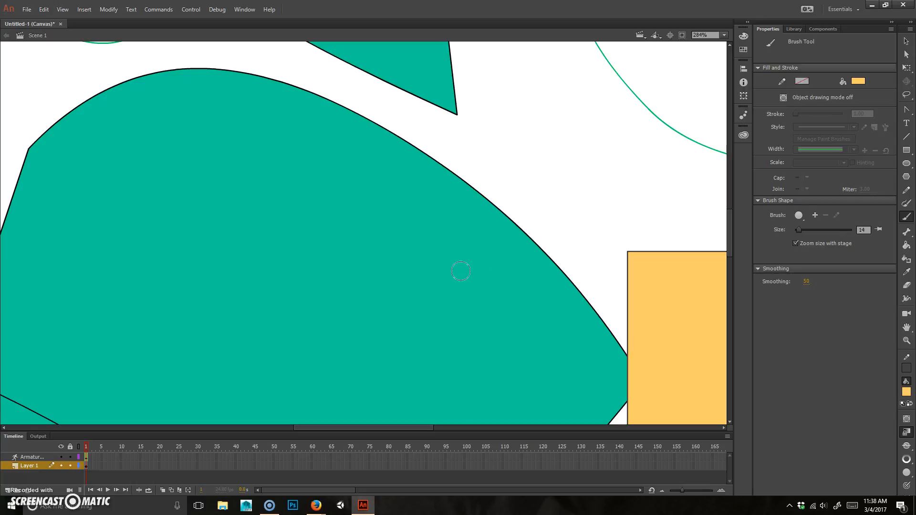
# Look over the brush shape choices and paint a long wavy orange stroke around and across the large teal shape to the orange rectangle
pyautogui.hotkey('ctrl', '-')
pyautogui.hotkey('ctrl', '-')
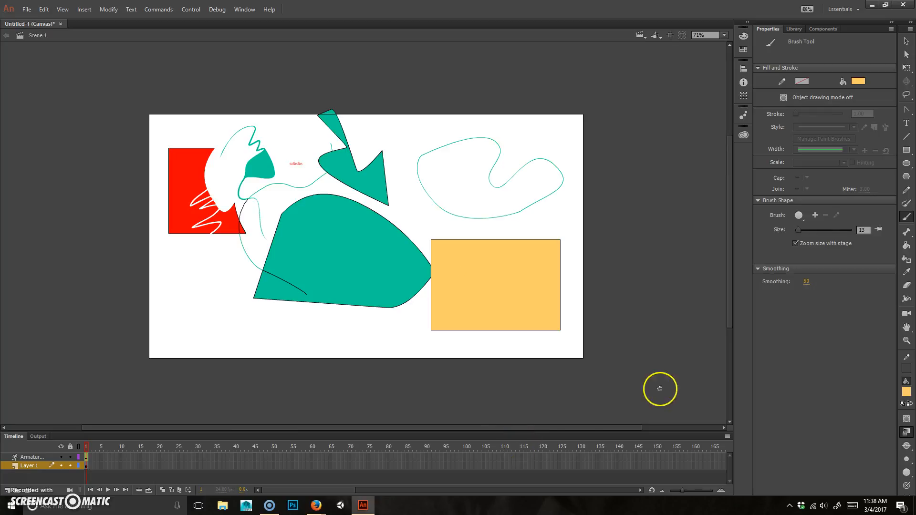
pyautogui.click(907, 474)
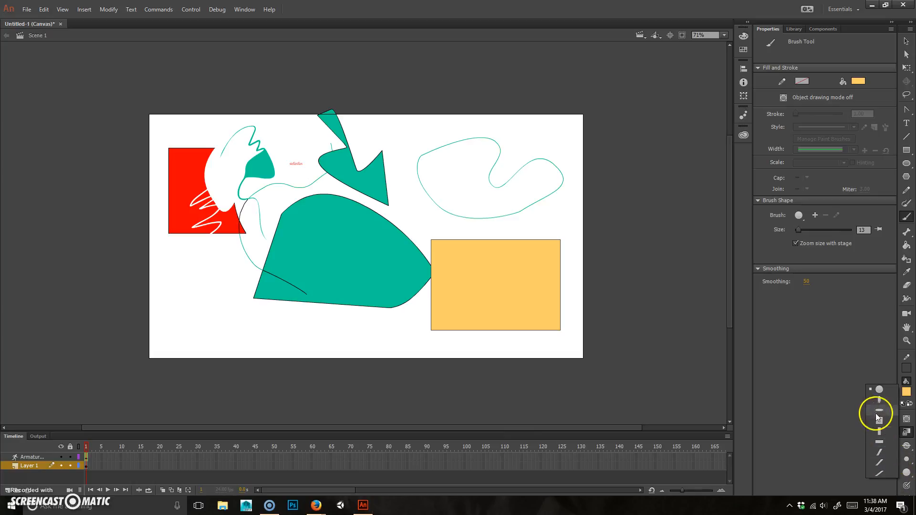
pyautogui.click(904, 496)
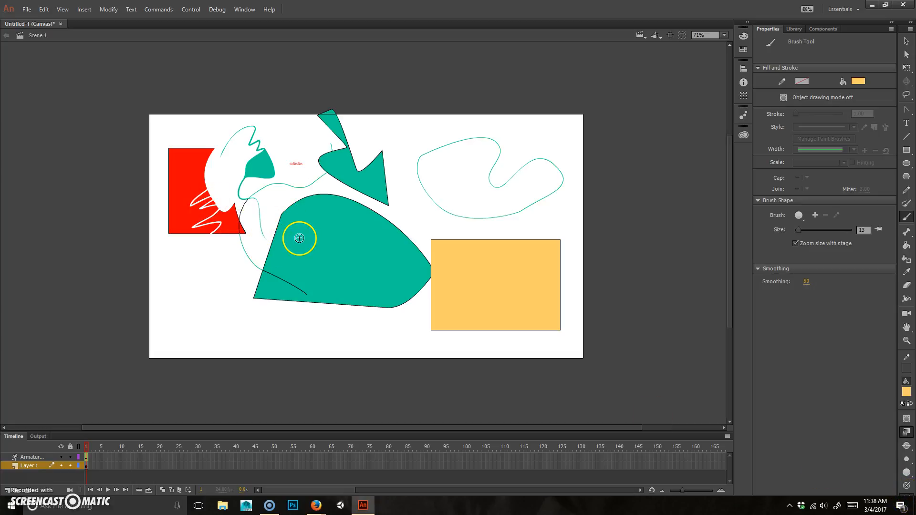
pyautogui.moveTo(190, 317)
pyautogui.mouseDown()
pyautogui.moveTo(198, 259)
pyautogui.moveTo(209, 280)
pyautogui.moveTo(238, 282)
pyautogui.moveTo(255, 310)
pyautogui.moveTo(278, 323)
pyautogui.moveTo(313, 326)
pyautogui.moveTo(373, 307)
pyautogui.moveTo(406, 257)
pyautogui.moveTo(431, 150)
pyautogui.moveTo(362, 257)
pyautogui.moveTo(418, 163)
pyautogui.moveTo(447, 208)
pyautogui.moveTo(506, 252)
pyautogui.mouseUp()
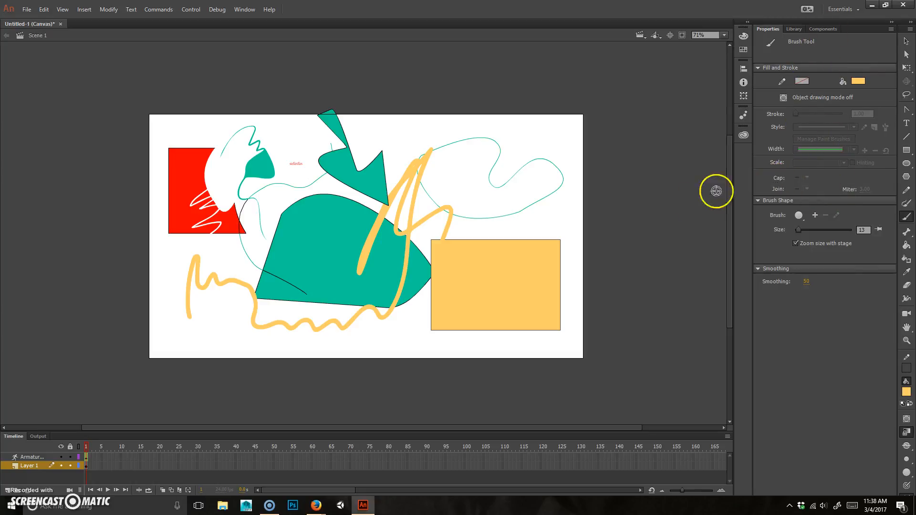
# Select the upper-left segment of the thin green outline shape and change its stroke colour to blue
pyautogui.press('v')
pyautogui.click(480, 300)
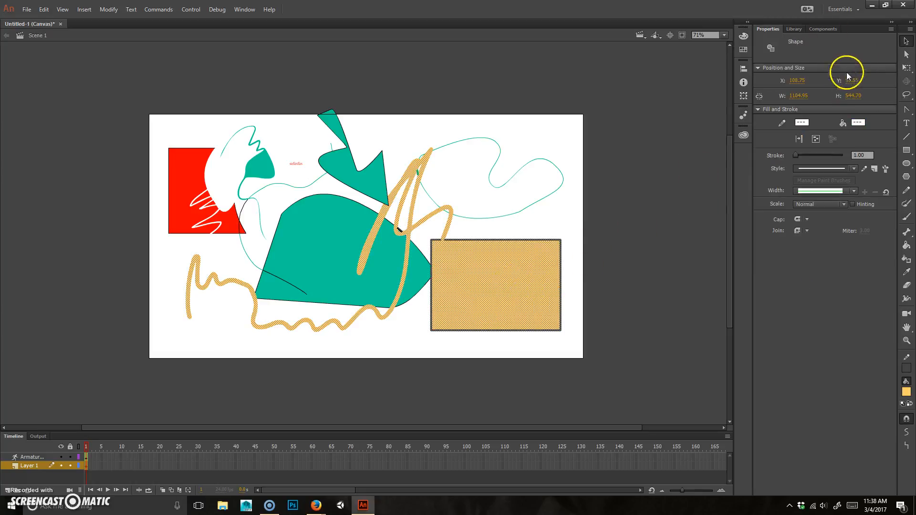
pyautogui.click(527, 211)
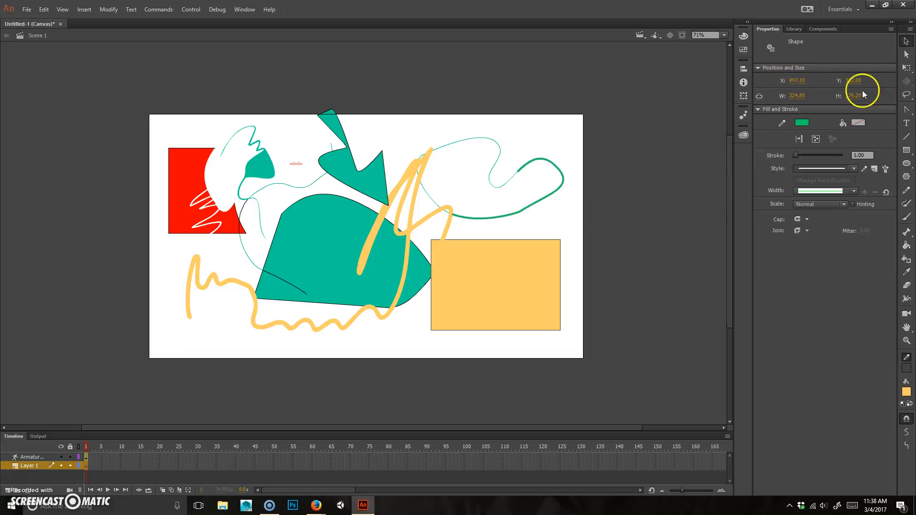
pyautogui.click(496, 192)
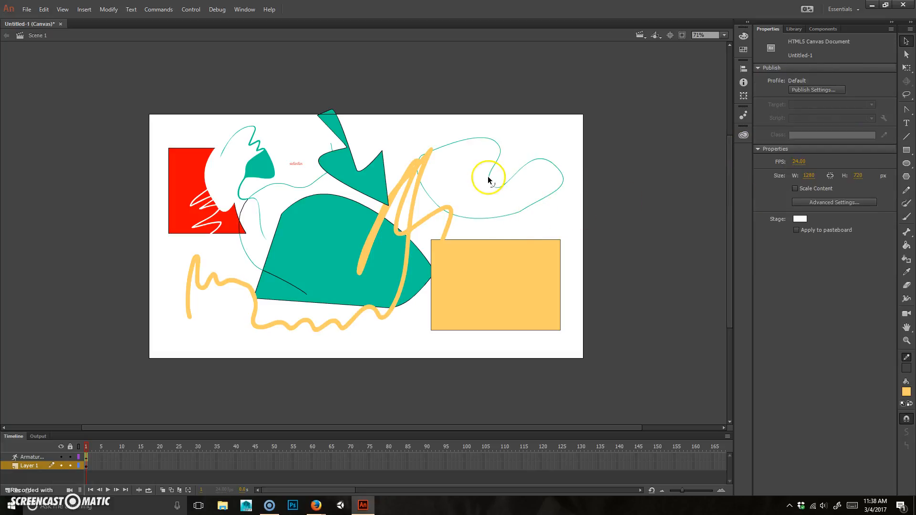
pyautogui.click(489, 180)
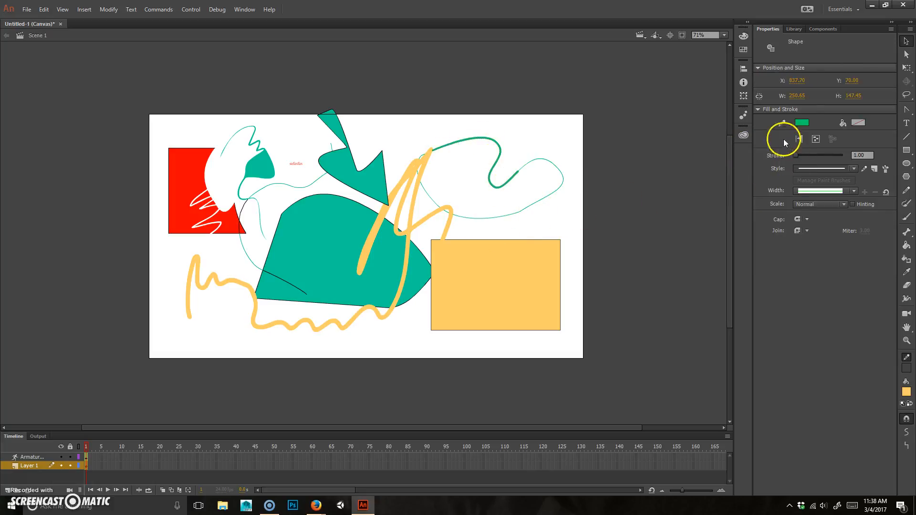
pyautogui.click(802, 123)
pyautogui.click(681, 178)
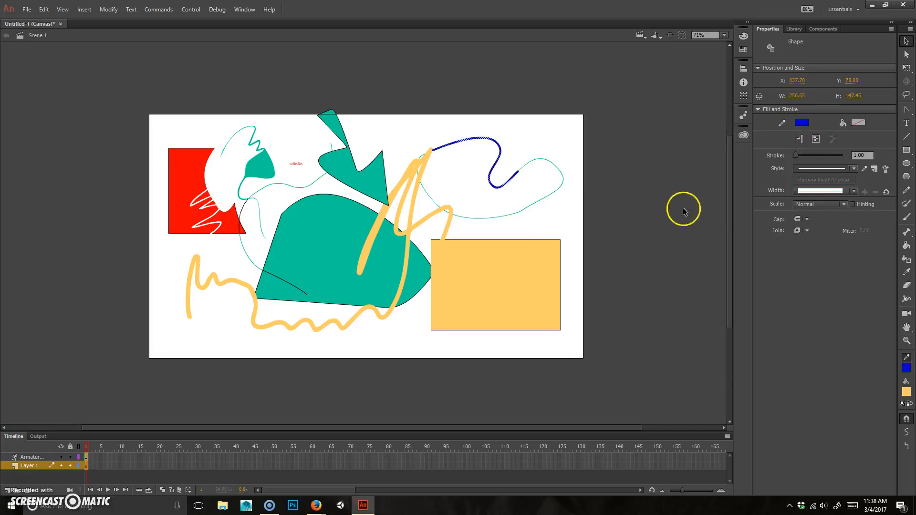
pyautogui.click(546, 138)
# Thicken the right-hand segment of the green outline shape to a stroke size of 43.40
pyautogui.click(553, 169)
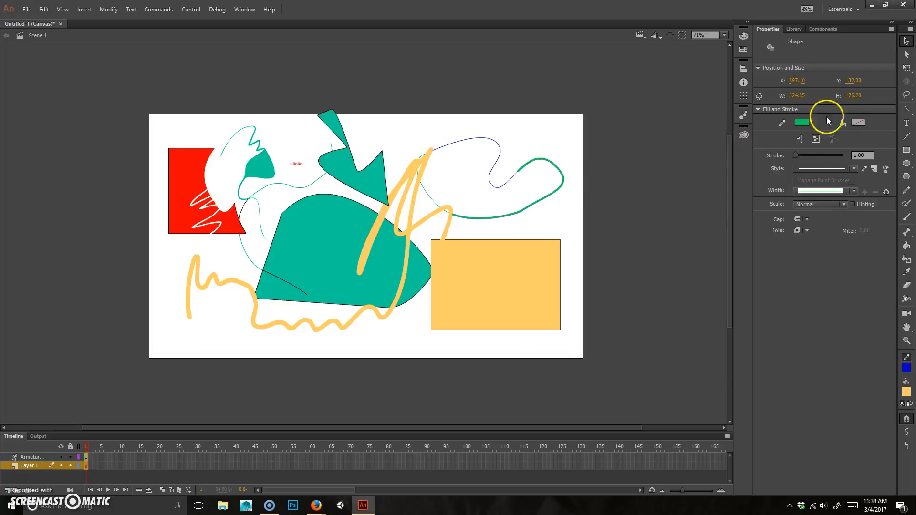
pyautogui.moveTo(795, 156); pyautogui.dragTo(805, 156)
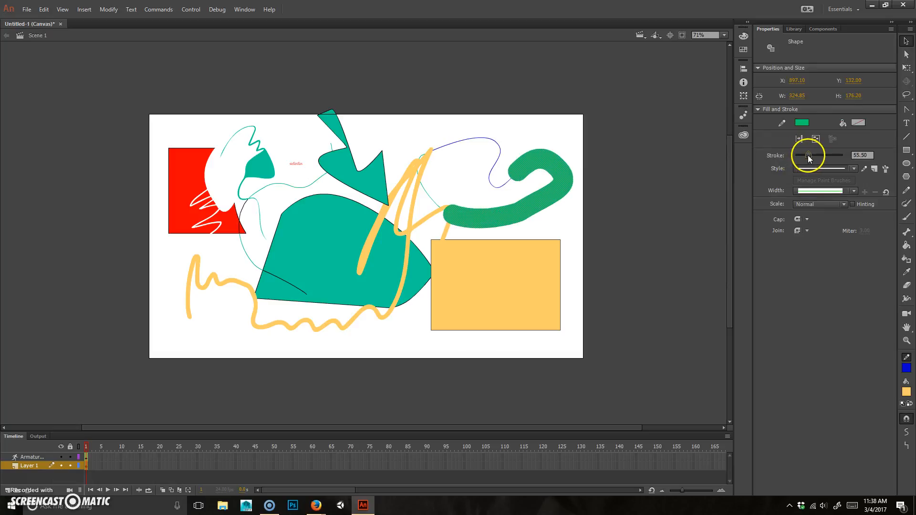
pyautogui.click(620, 293)
pyautogui.click(559, 203)
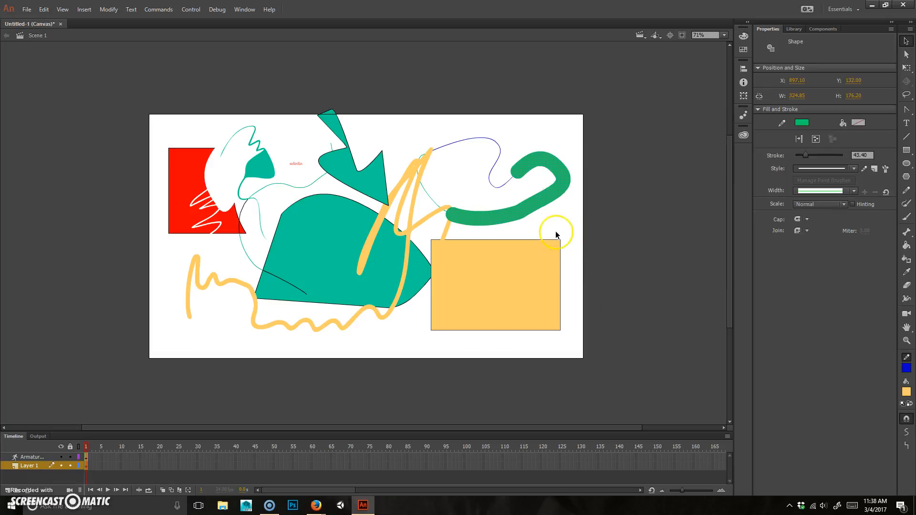
# Change the fill of the orange rectangle and its connected brush stroke to dark teal blue
pyautogui.click(530, 306)
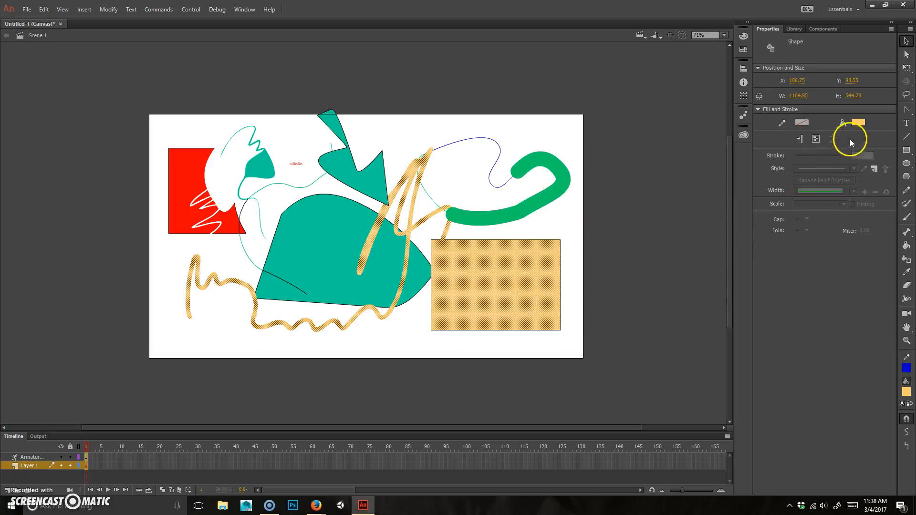
pyautogui.click(858, 123)
pyautogui.click(751, 173)
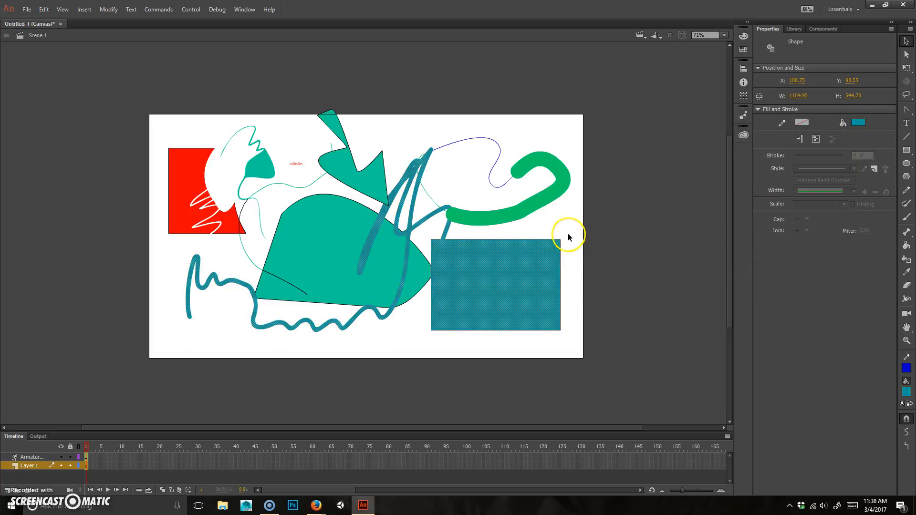
pyautogui.click(568, 327)
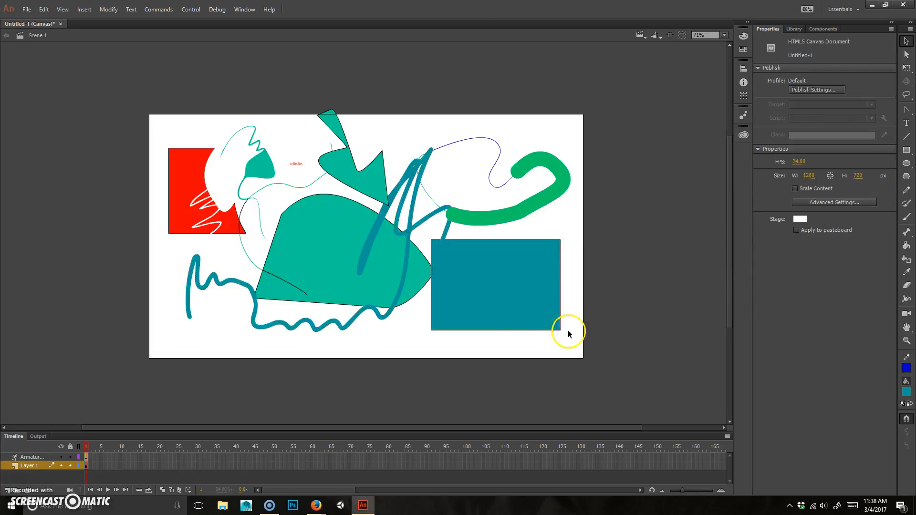
# Delete all the artwork from the stage and remove the armature layer from the timeline
pyautogui.click(364, 262)
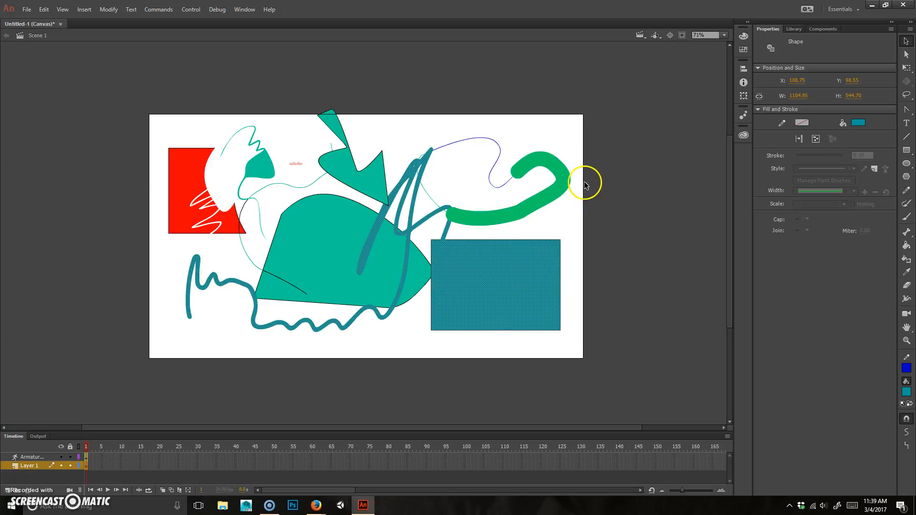
pyautogui.moveTo(622, 99); pyautogui.dragTo(3, 426)
pyautogui.press('Delete')
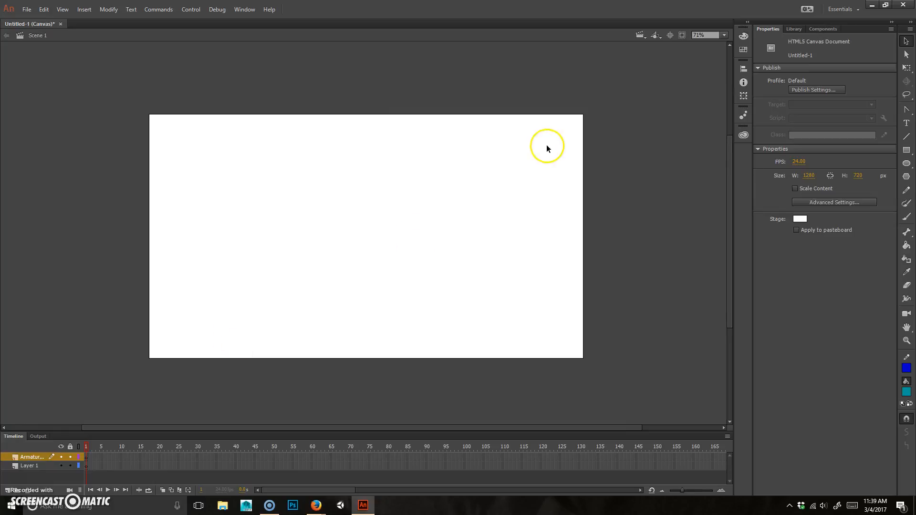
pyautogui.rightClick(33, 457)
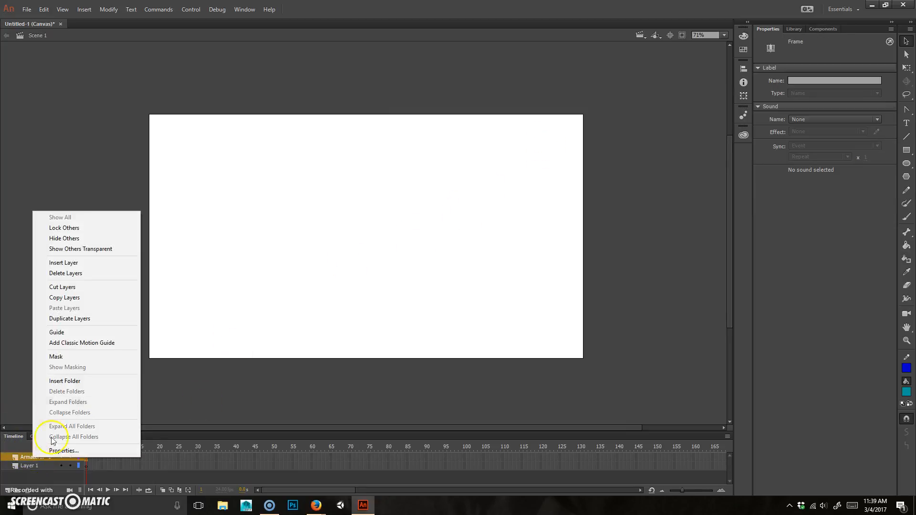
pyautogui.click(77, 273)
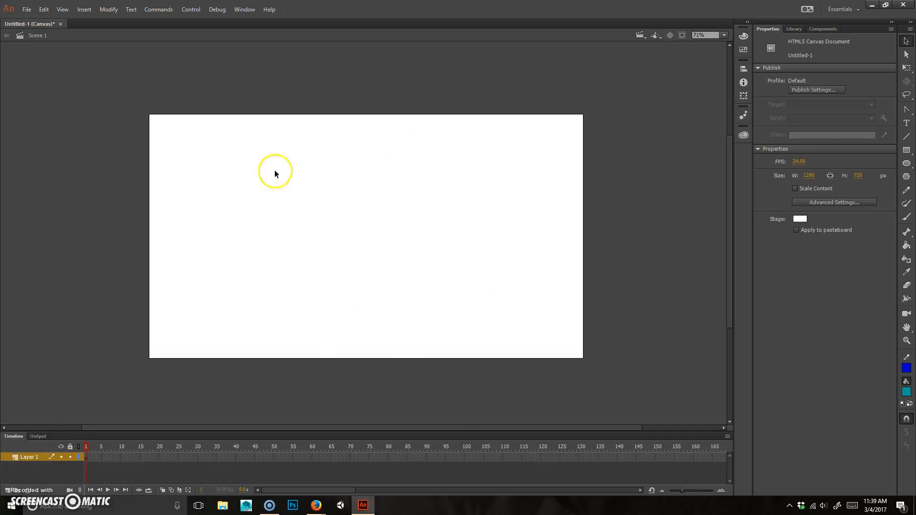
# Show the library and import cone.png from the Desktop onto the stage
pyautogui.click(794, 29)
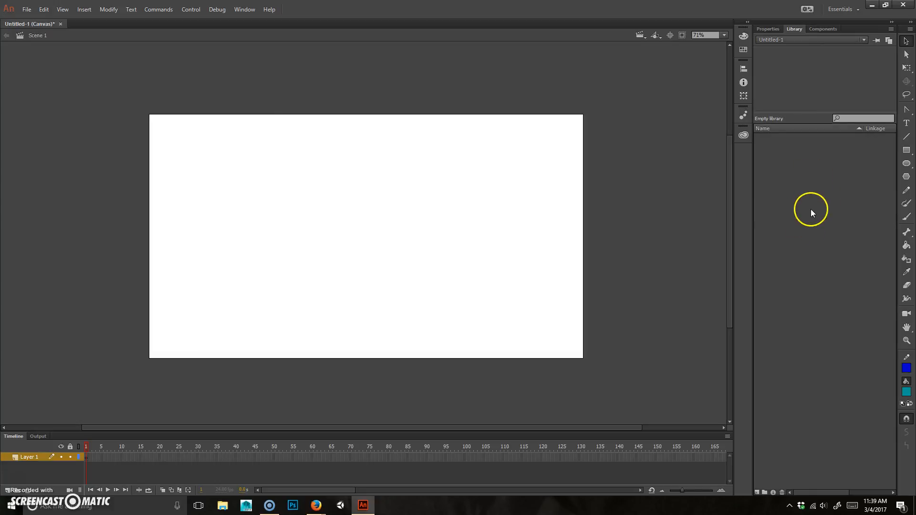
pyautogui.click(24, 11)
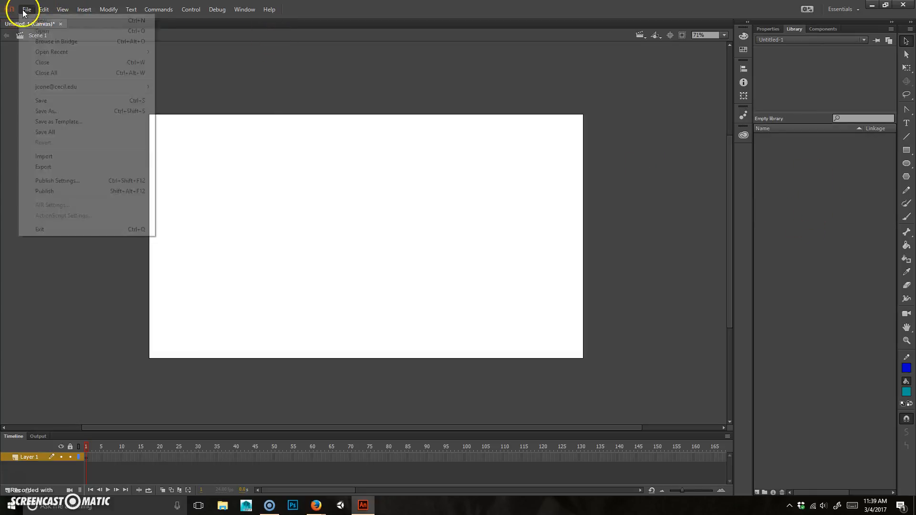
pyautogui.moveTo(66, 156)
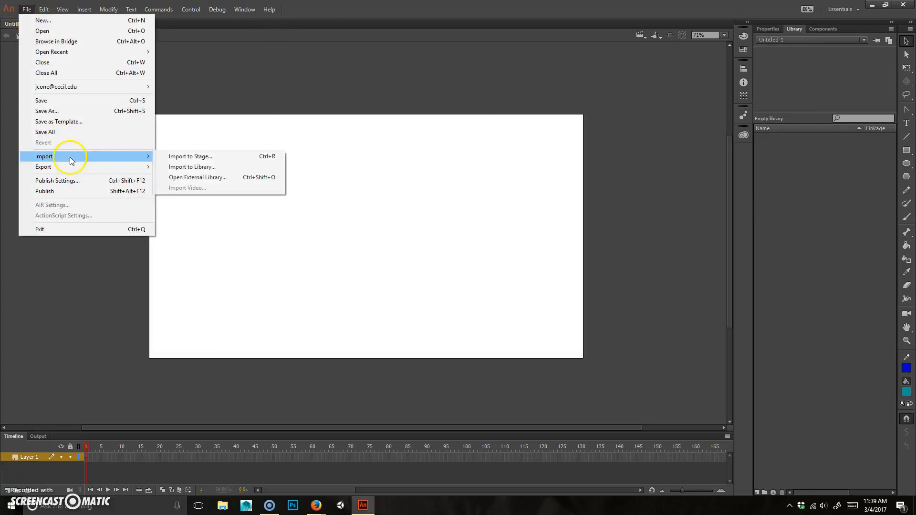
pyautogui.click(200, 158)
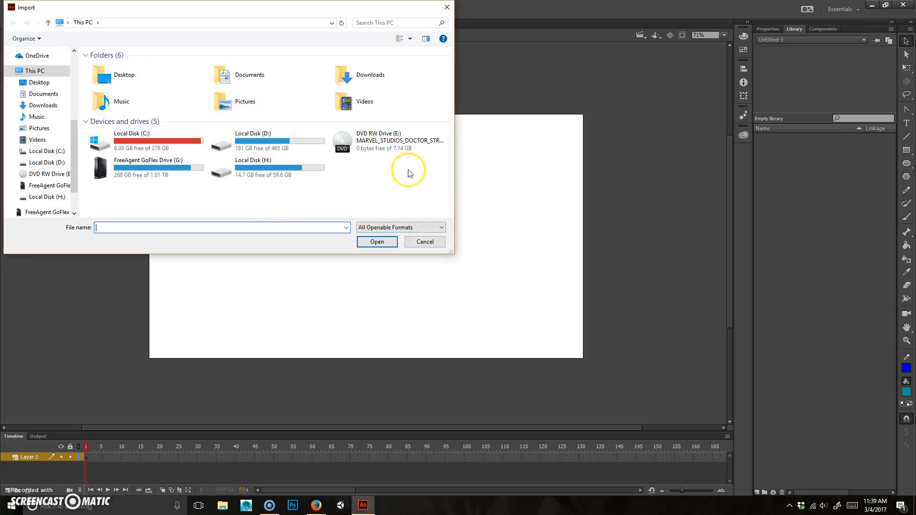
pyautogui.click(37, 82)
pyautogui.click(119, 187)
pyautogui.click(370, 242)
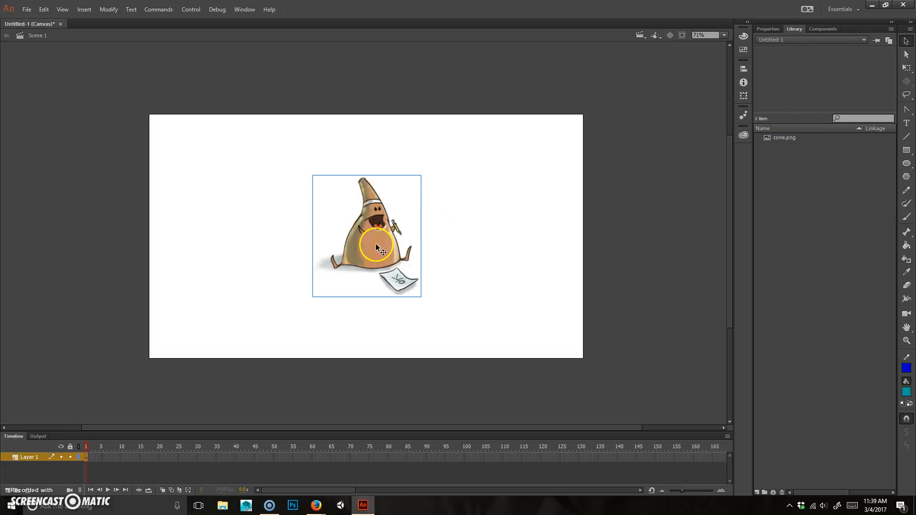
# Delete the cone image from the stage, then place another copy from the library and delete that too
pyautogui.press('Delete')
pyautogui.click(771, 139)
pyautogui.moveTo(791, 139); pyautogui.dragTo(477, 250)
pyautogui.press('Delete')
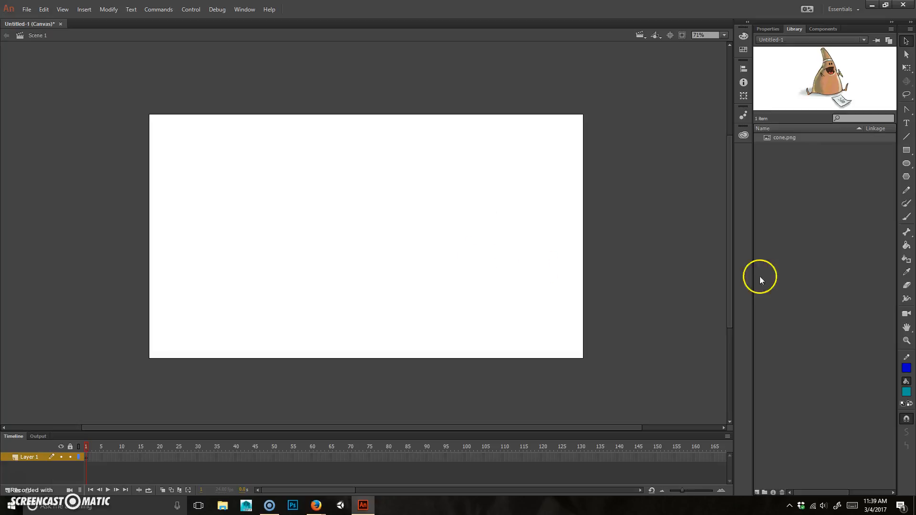
# Make the timeline area taller and select frame 23 of Layer 1
pyautogui.moveTo(303, 431); pyautogui.dragTo(319, 379)
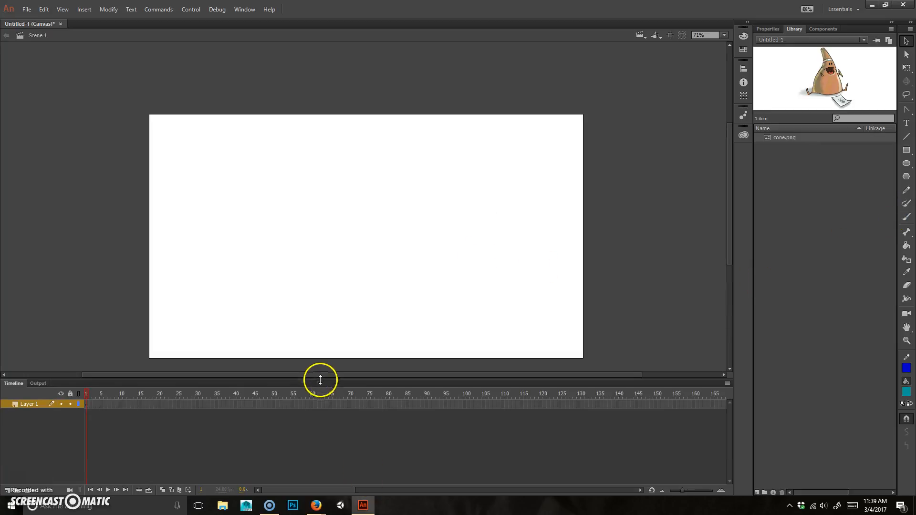
pyautogui.click(105, 404)
pyautogui.moveTo(170, 406); pyautogui.dragTo(171, 405)
# Delete cone.png from the library
pyautogui.click(788, 139)
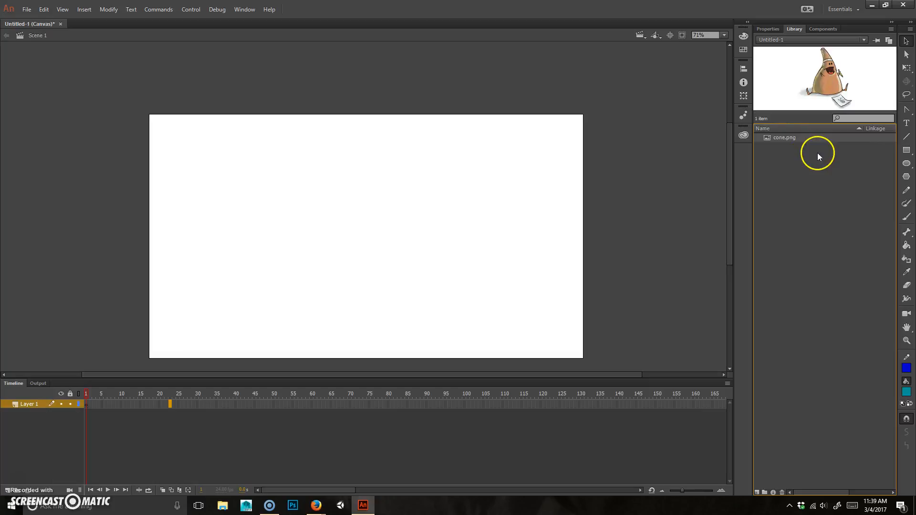
pyautogui.press('Delete')
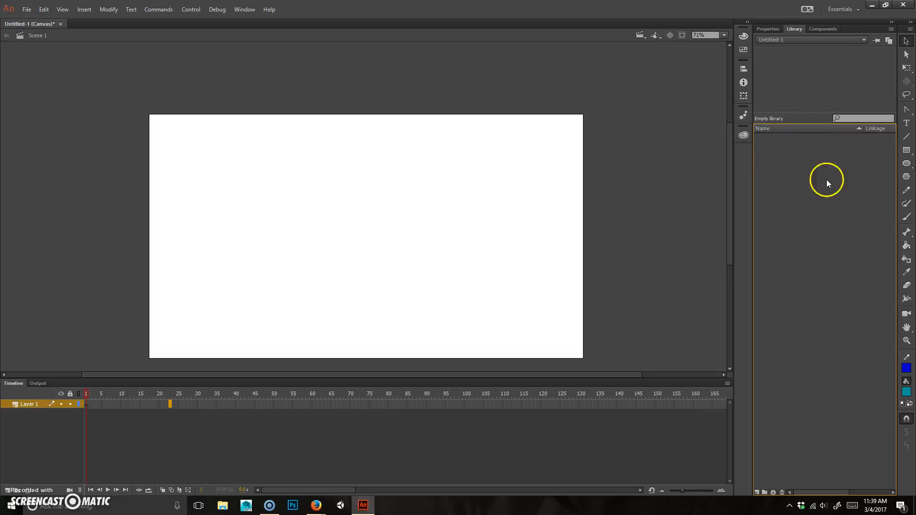